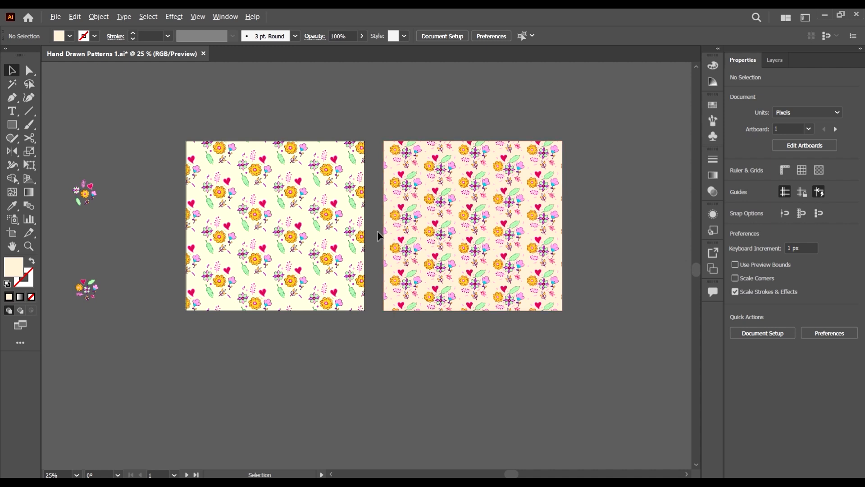
scroll(377, 232, up, 1)
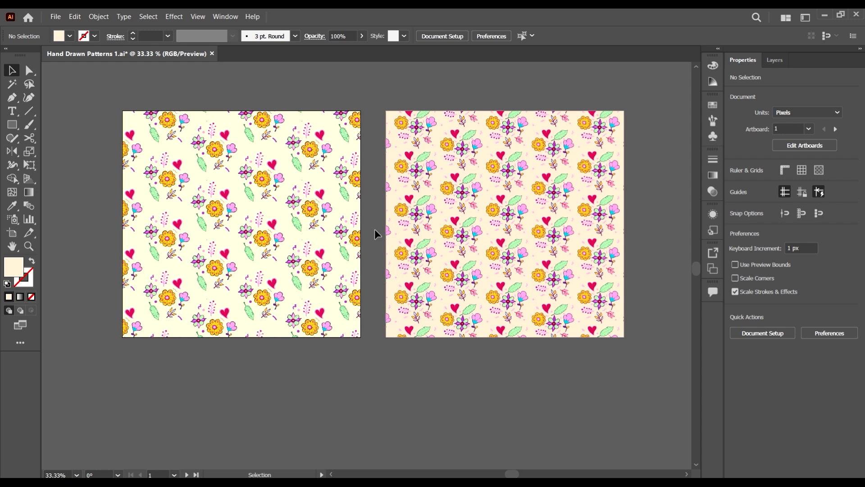
scroll(423, 233, down, 1)
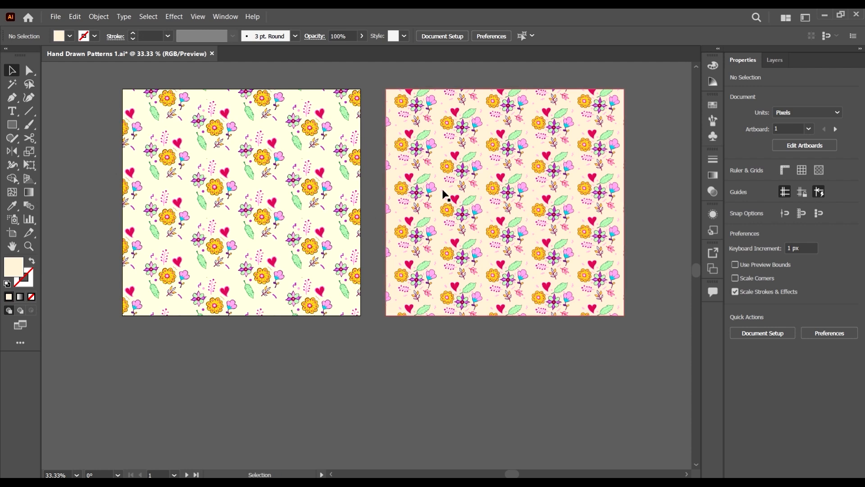
scroll(414, 184, down, 1)
scroll(442, 183, right, 2)
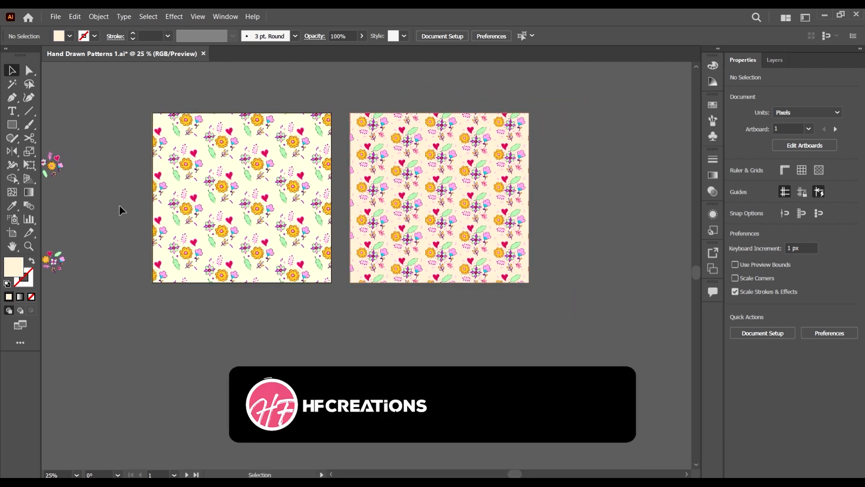
scroll(349, 183, down, 1)
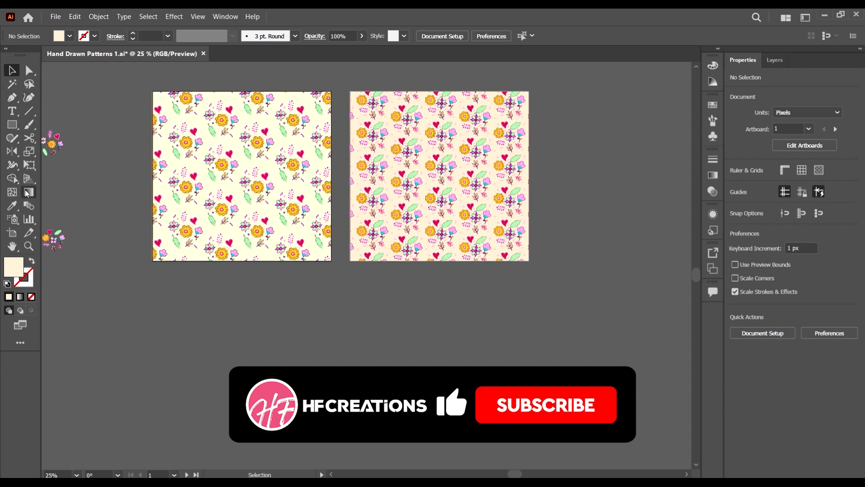
Duplicate both pattern artboards together with their artwork directly below the originals
click(12, 232)
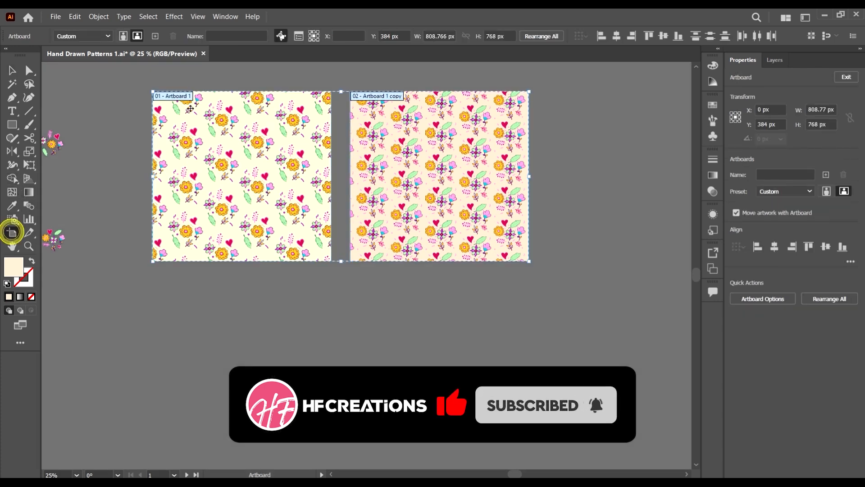
scroll(228, 156, up, 1)
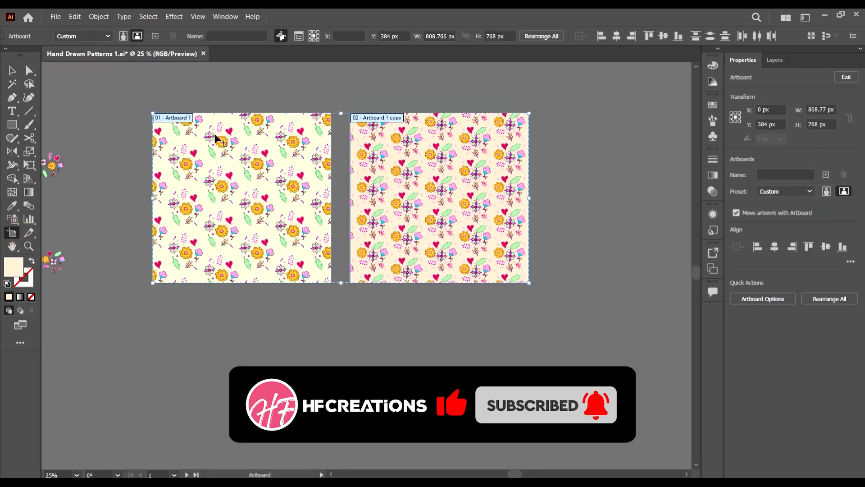
click(351, 141)
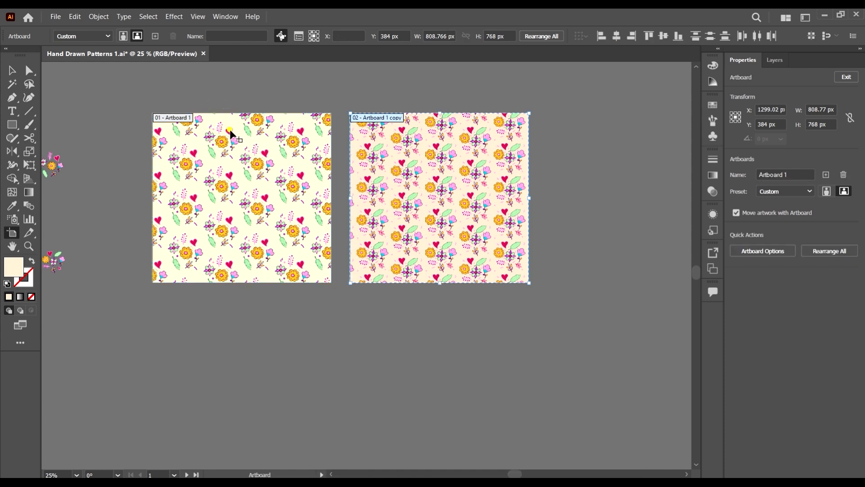
shift+click(230, 131)
drag(251, 129, 261, 308)
key(Escape)
scroll(467, 239, down, 2)
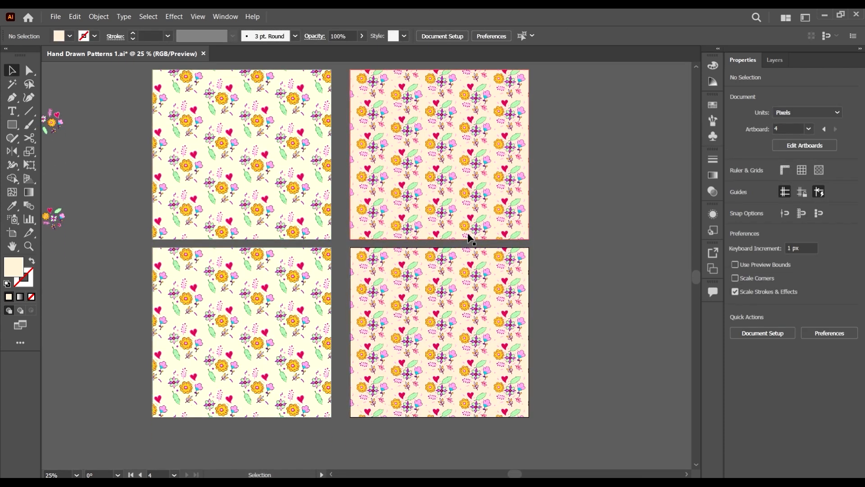
Select the pattern-filled rectangle on the duplicated artboard with the cream-orange background
scroll(596, 281, down, 3)
scroll(353, 228, up, 2)
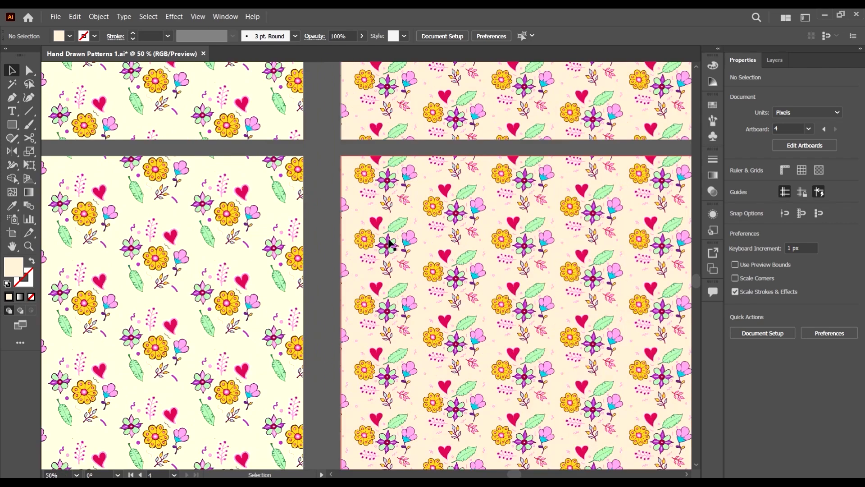
scroll(437, 239, down, 2)
scroll(398, 230, up, 2)
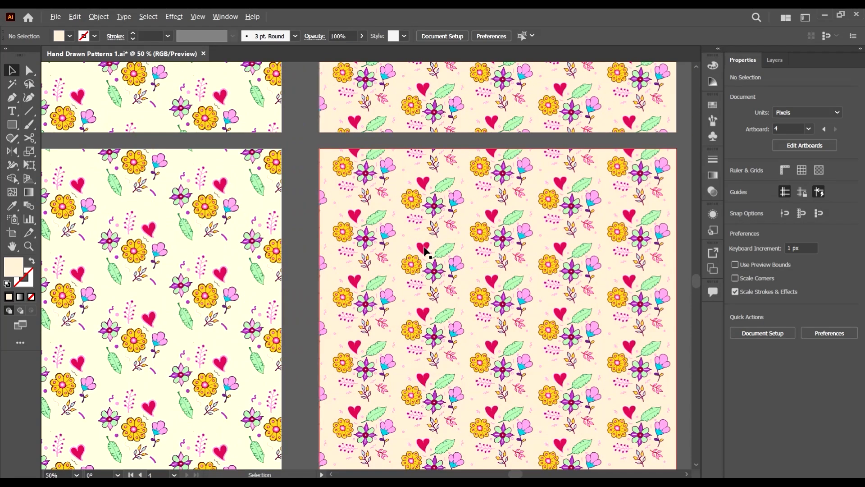
scroll(429, 245, down, 1)
scroll(386, 228, down, 2)
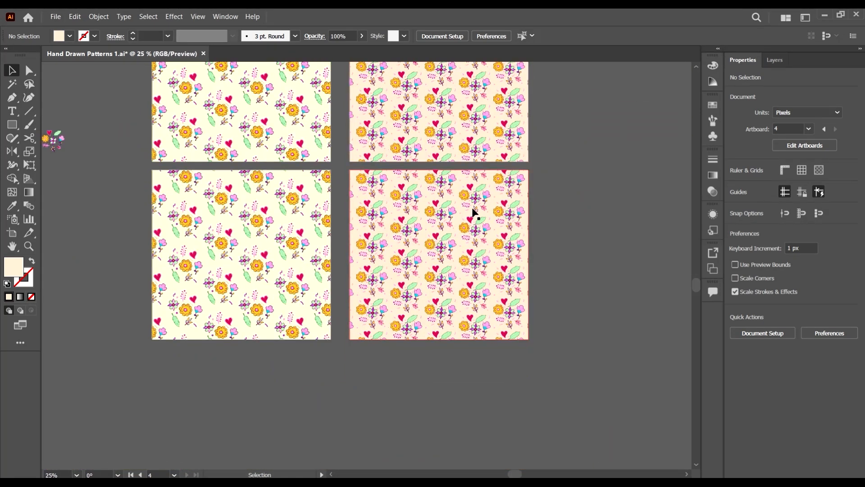
scroll(499, 208, up, 1)
click(500, 212)
scroll(501, 217, up, 1)
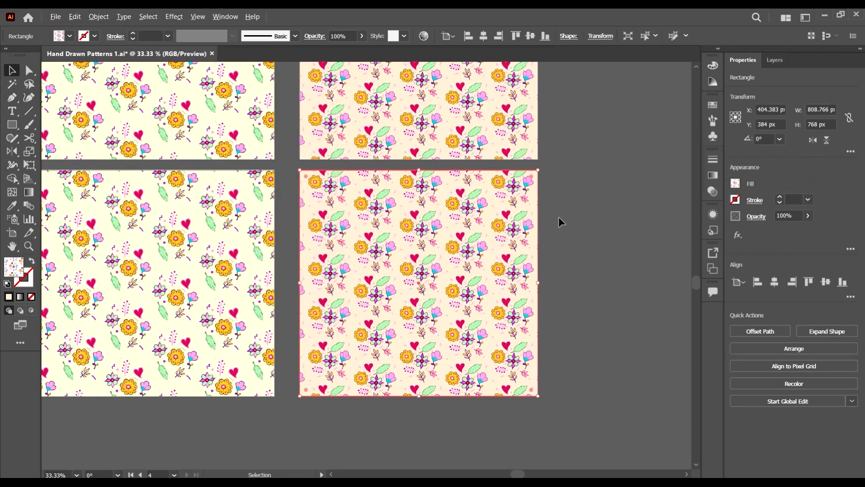
scroll(558, 217, up, 2)
scroll(438, 115, down, 1)
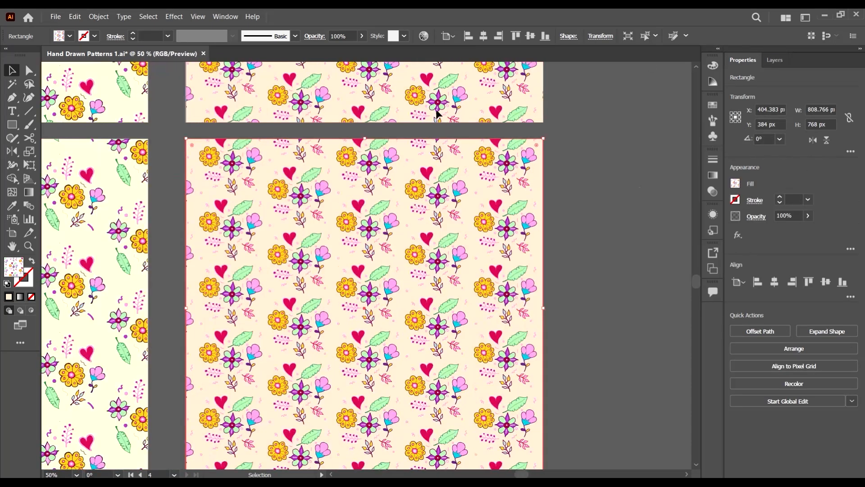
click(423, 36)
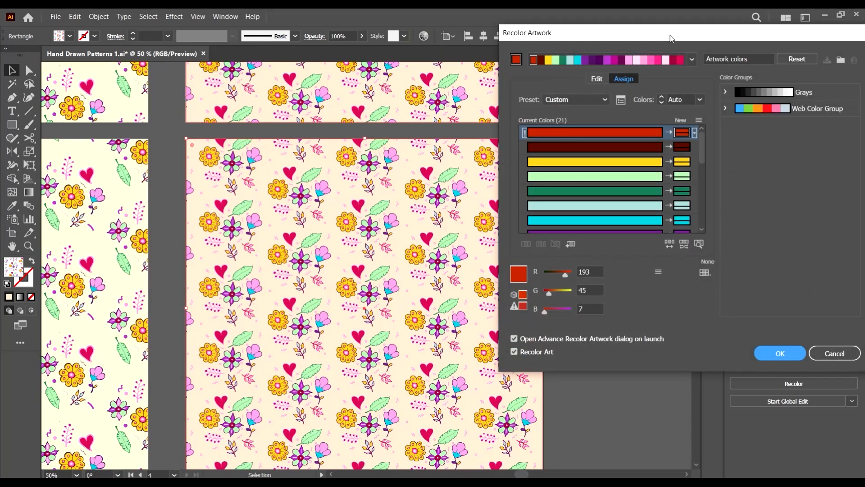
drag(670, 38, 692, 67)
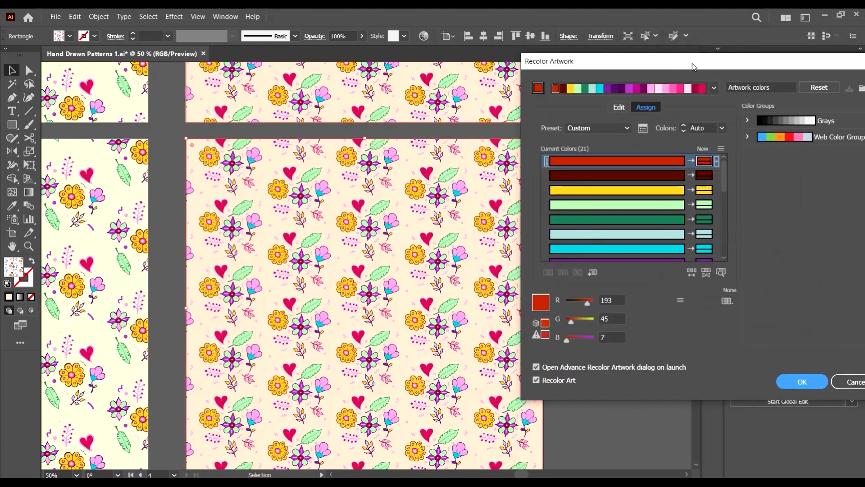
click(850, 381)
Try to save the selected pattern's artwork colors as a color group named "New Group" in Recolor Artwork
scroll(247, 267, right, 2)
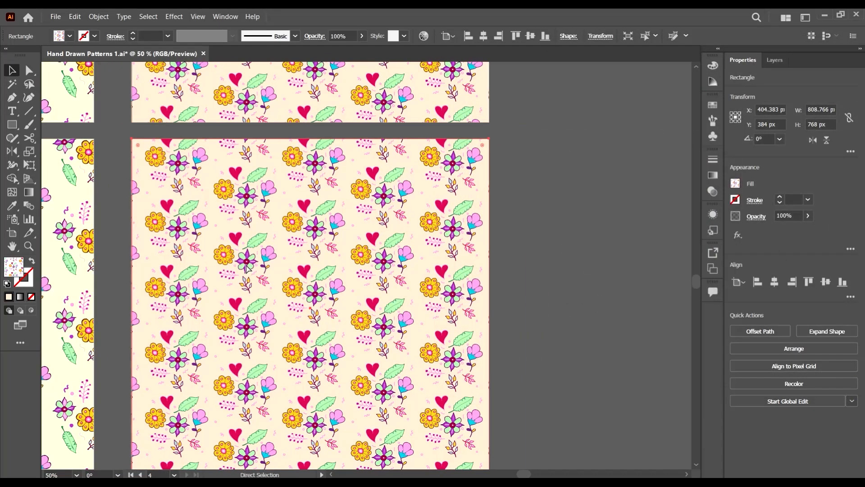
scroll(271, 264, right, 2)
scroll(290, 261, down, 1)
scroll(315, 260, right, 1)
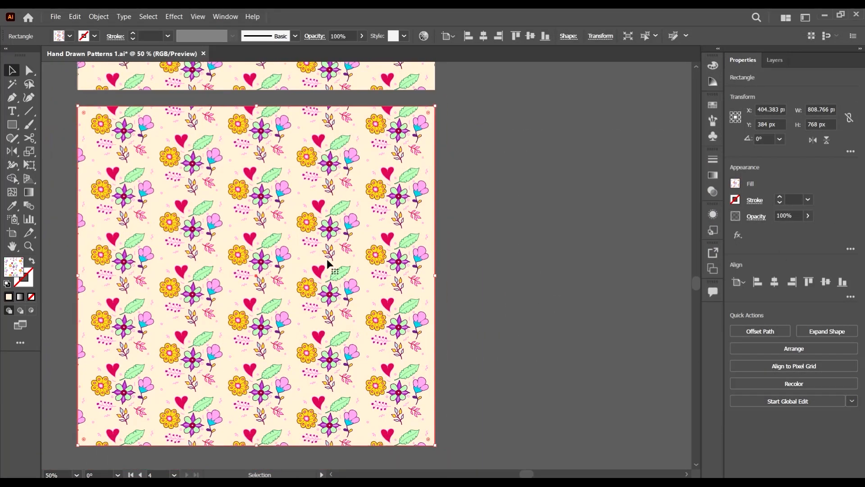
scroll(328, 264, up, 1)
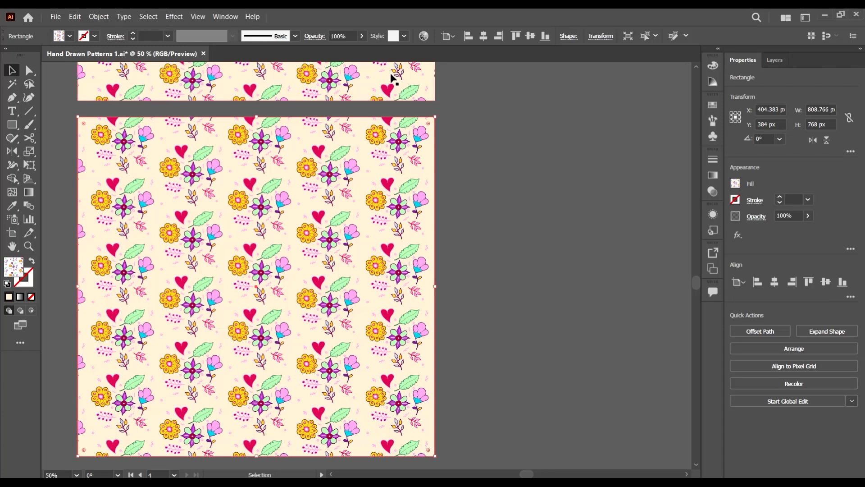
click(425, 37)
drag(660, 59, 600, 50)
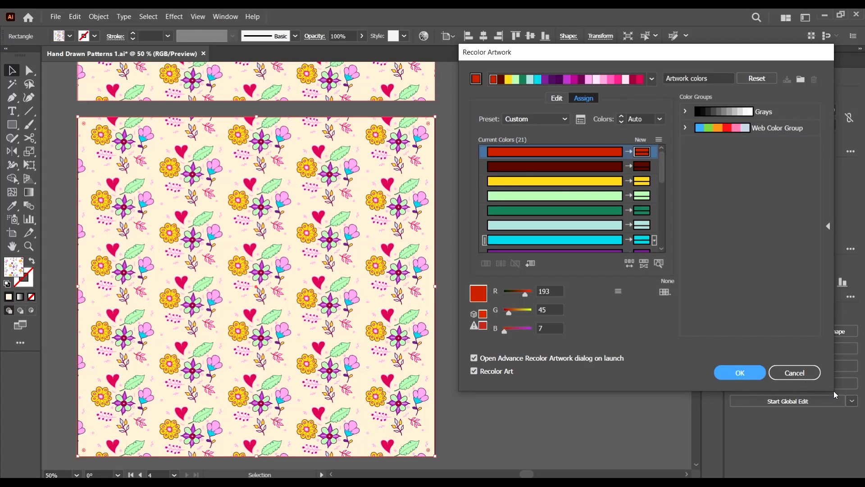
click(802, 79)
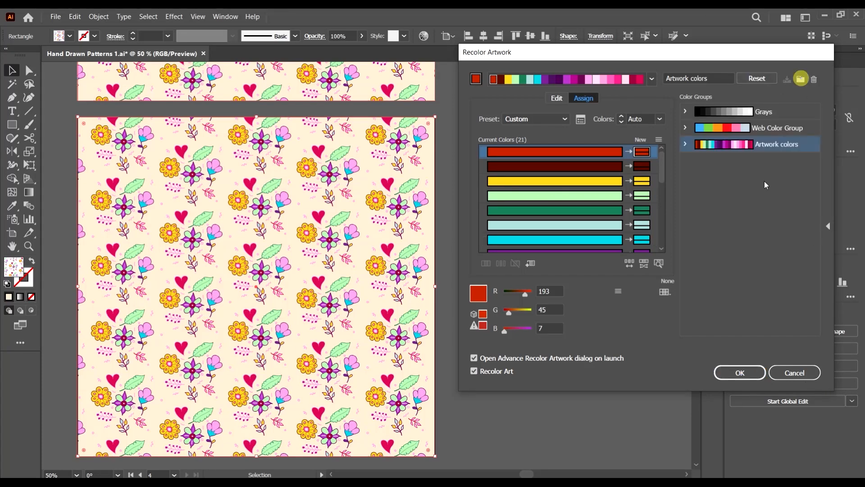
double_click(789, 144)
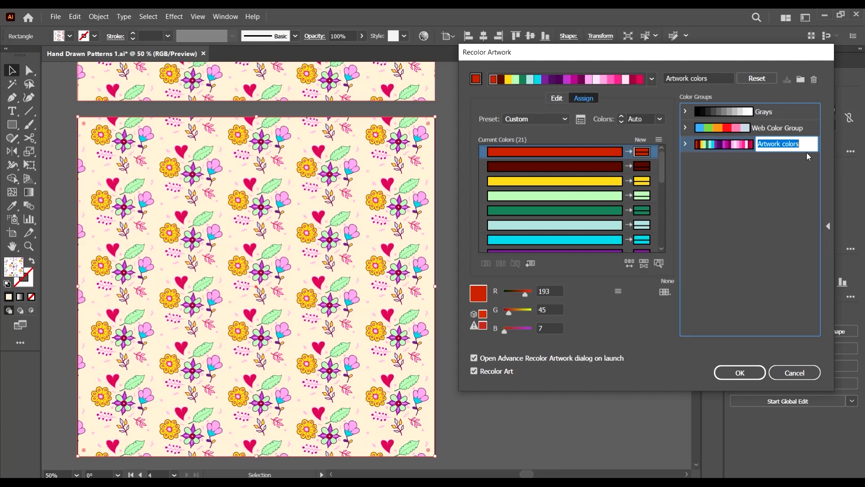
text(New Group)
key(Return)
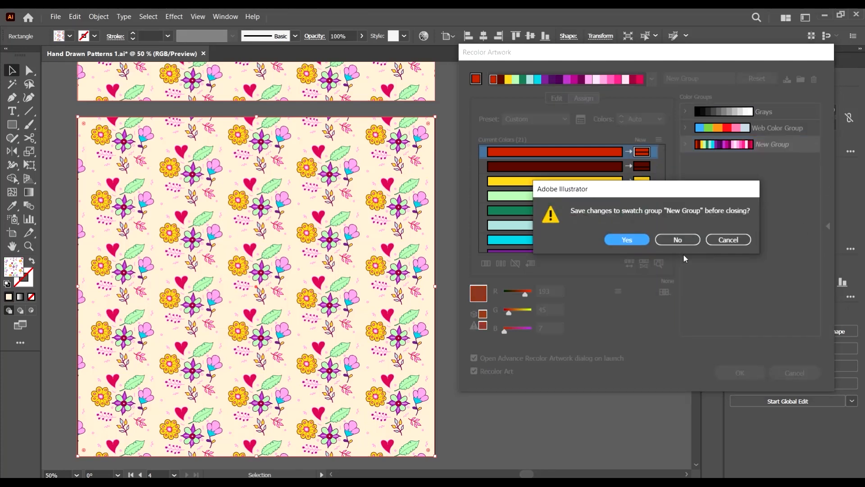
click(748, 240)
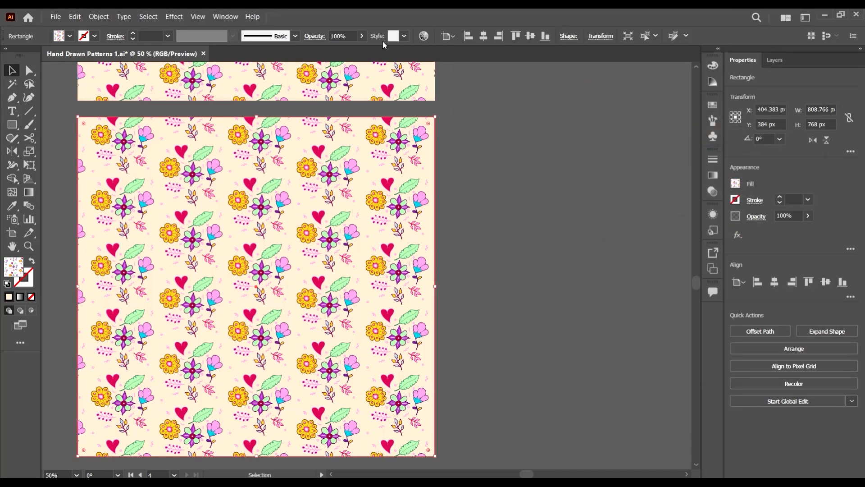
Open Recolor Artwork for the selected pattern and store its colors as a color group named "new group"
click(424, 36)
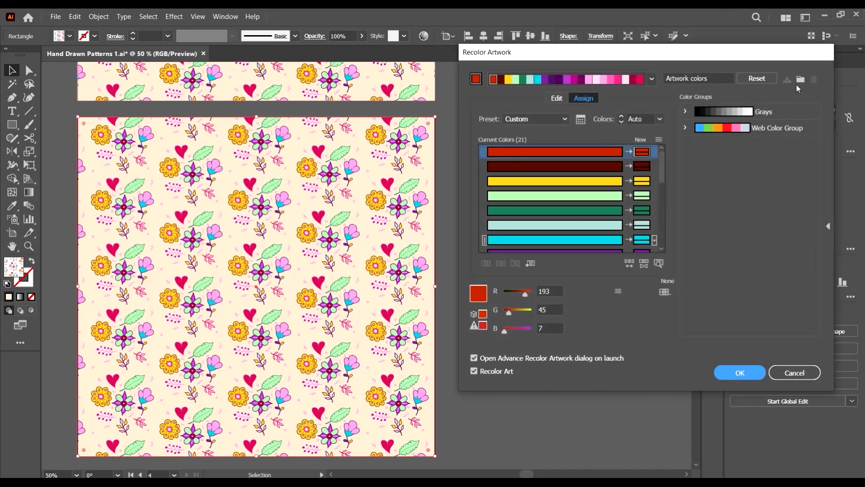
click(799, 80)
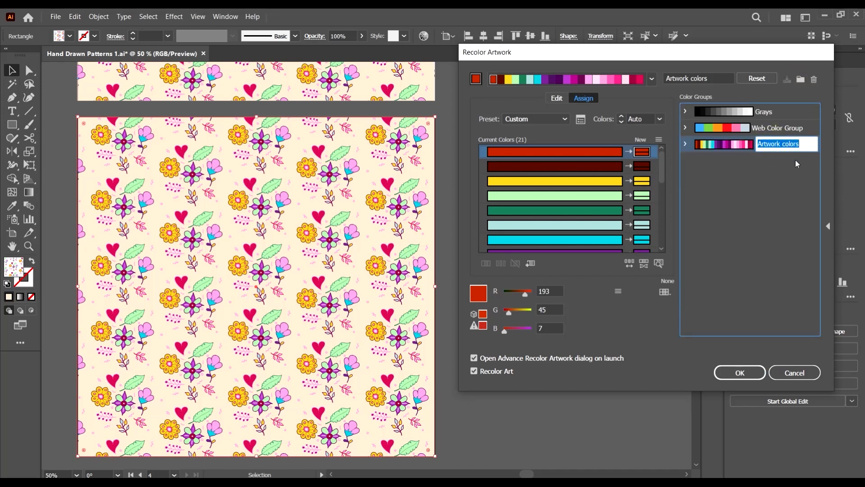
text(new group)
click(761, 246)
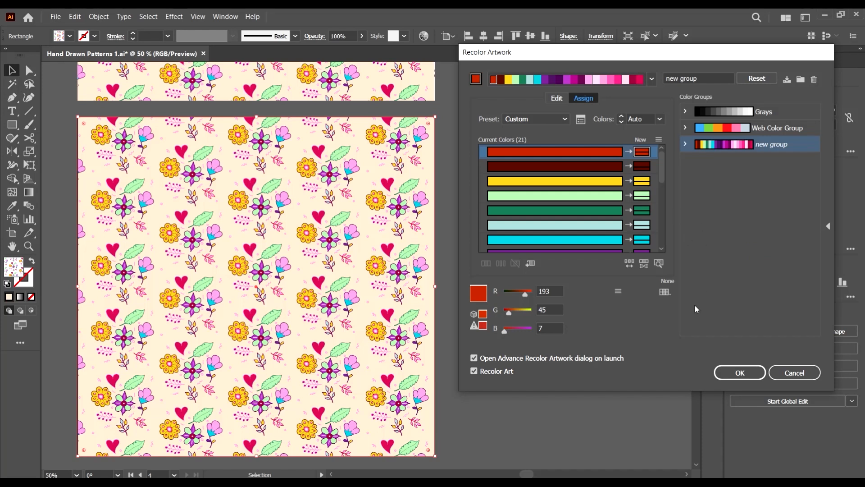
Randomly change the color order of the selected pattern repeatedly to generate alternative color combinations
click(629, 263)
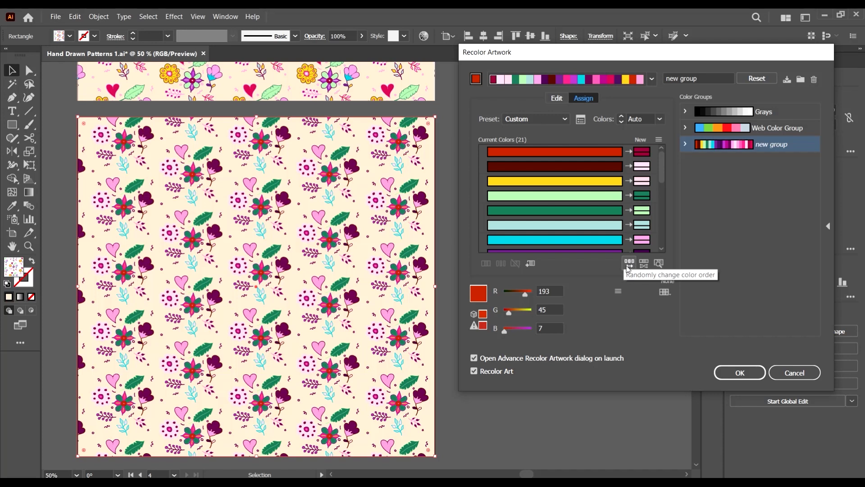
click(630, 265)
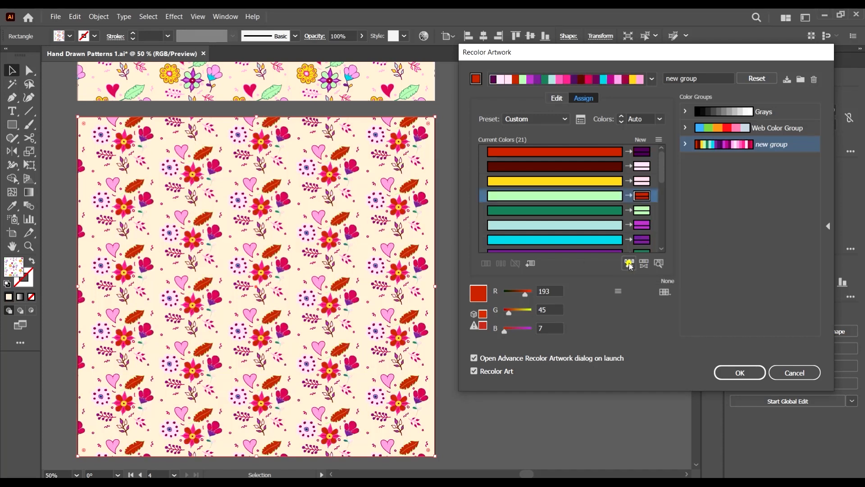
click(630, 264)
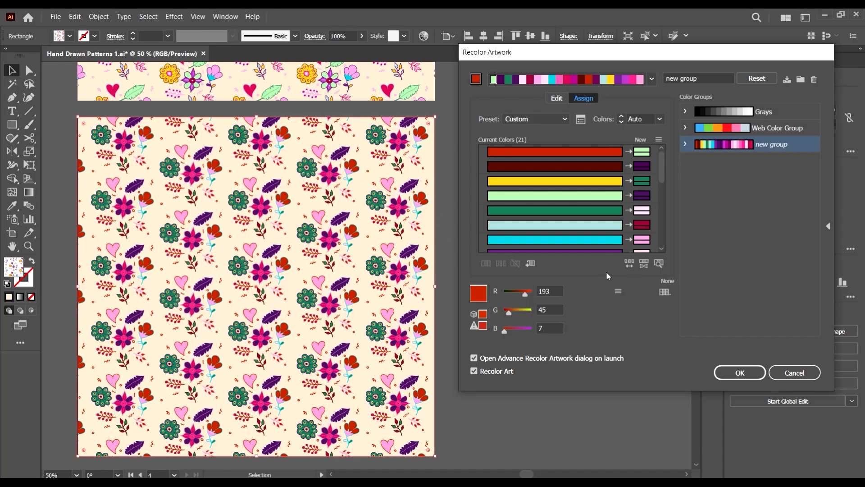
click(629, 265)
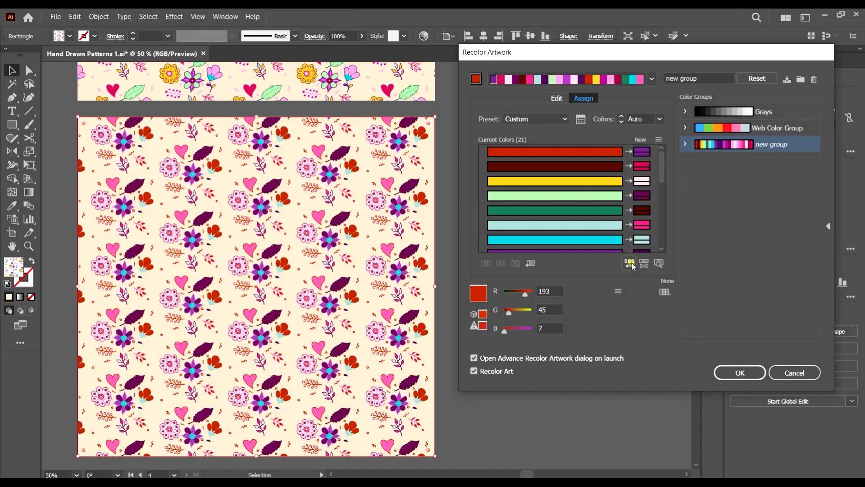
click(631, 264)
click(631, 264)
click(631, 264)
click(631, 264)
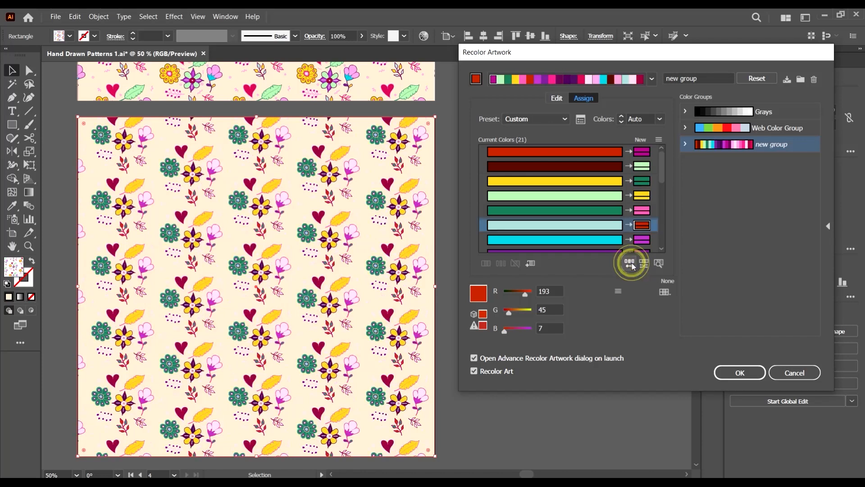
click(631, 264)
click(631, 264)
click(631, 264)
click(631, 264)
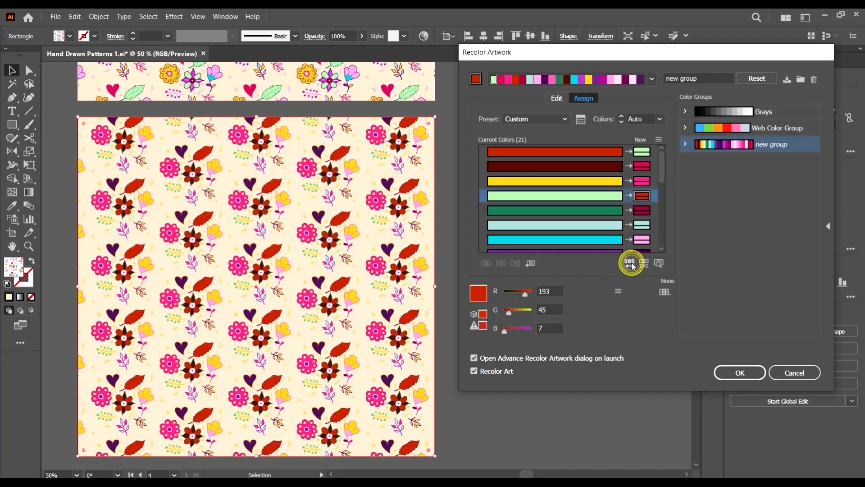
click(631, 264)
click(631, 264)
click(631, 264)
click(631, 264)
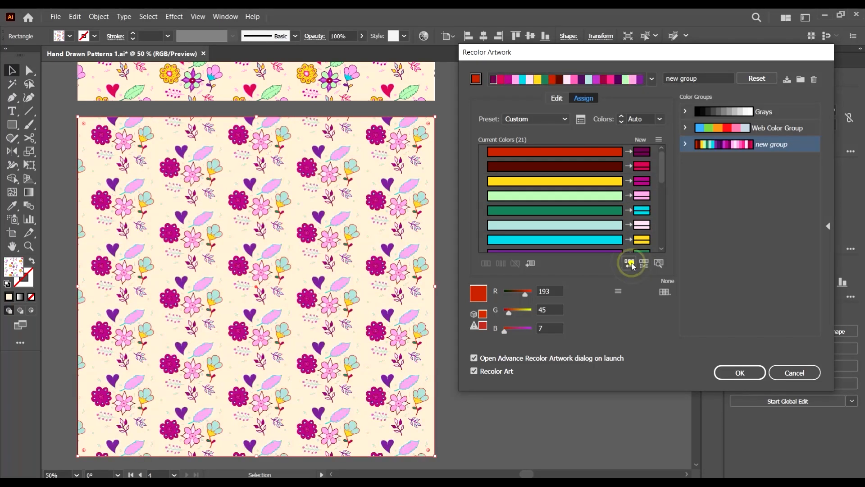
click(631, 264)
click(631, 264)
click(631, 264)
click(631, 264)
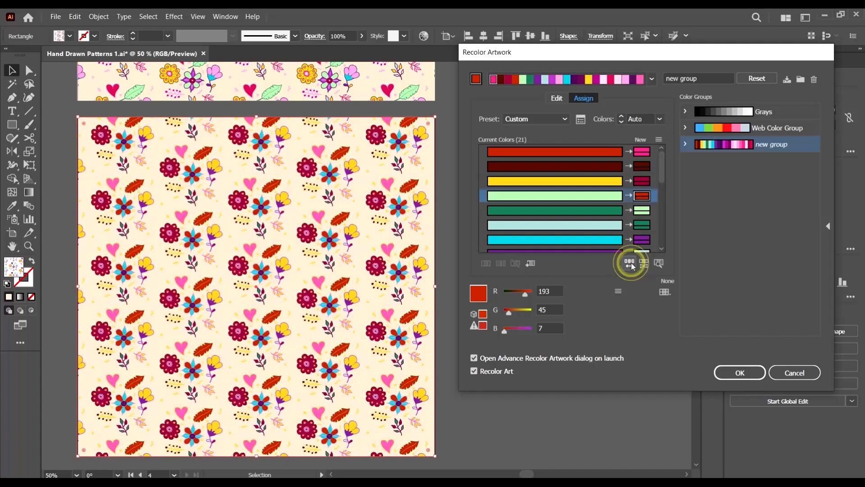
click(631, 264)
click(631, 264)
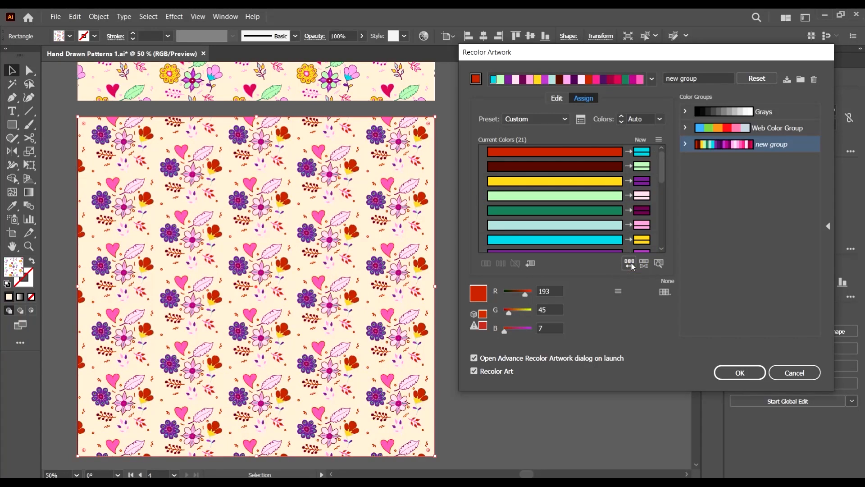
Keep shuffling the pattern's color order at random until reaching light green flowers, crimson leaves and dark purple hearts
click(631, 264)
click(631, 264)
click(631, 264)
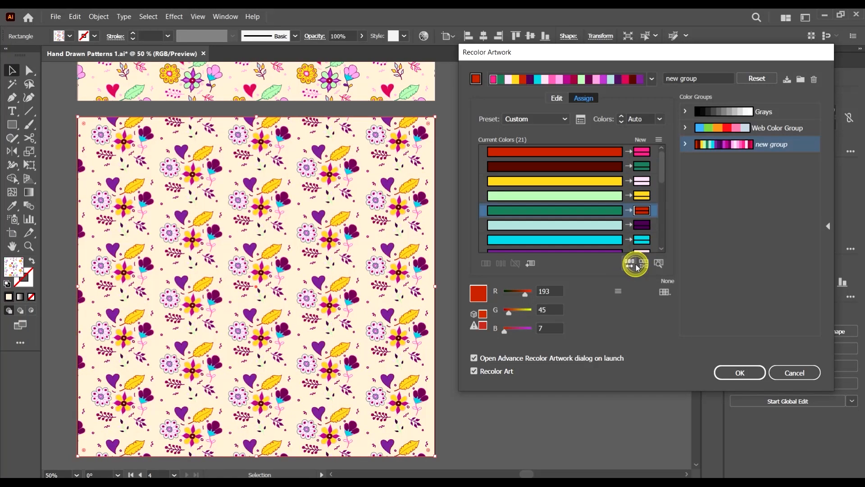
click(636, 268)
click(635, 267)
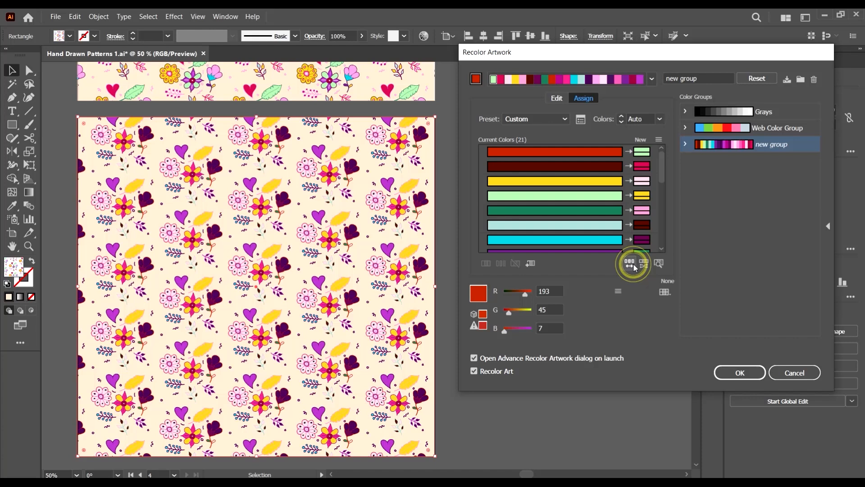
click(635, 267)
click(632, 264)
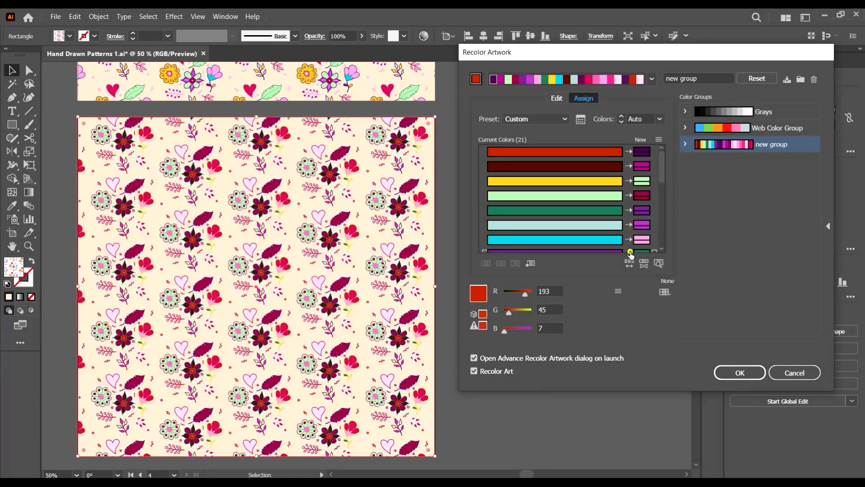
click(630, 265)
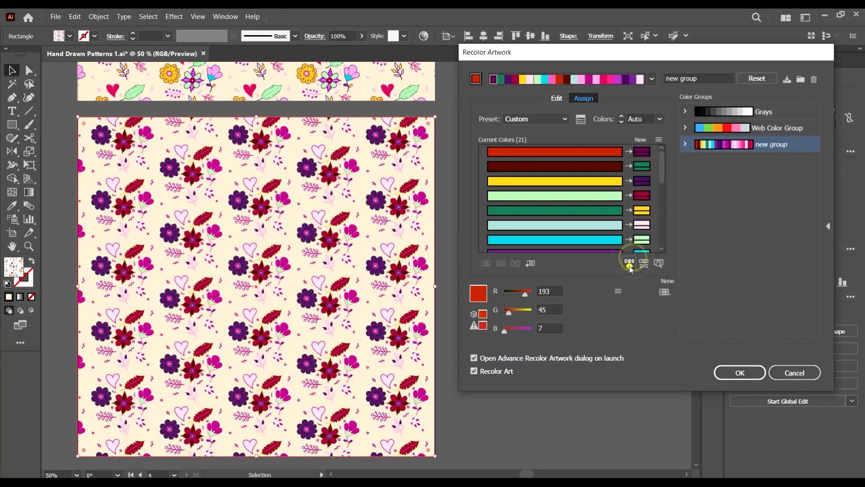
click(631, 268)
click(631, 269)
click(631, 269)
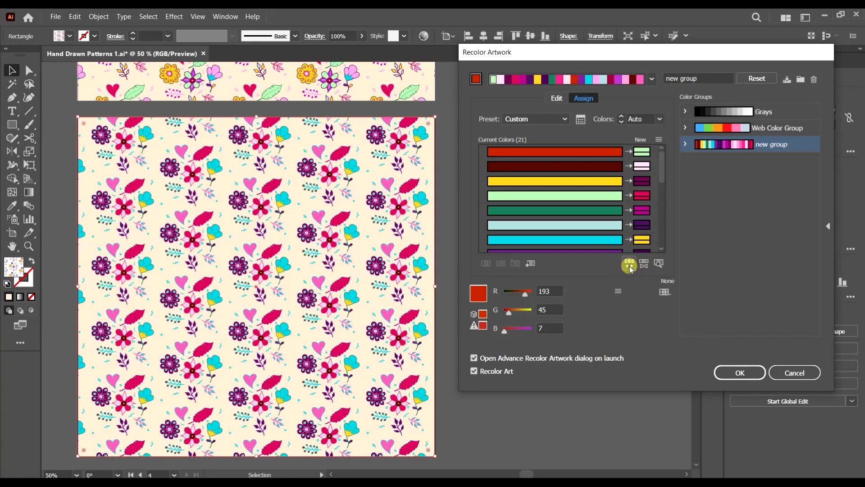
click(631, 269)
click(631, 269)
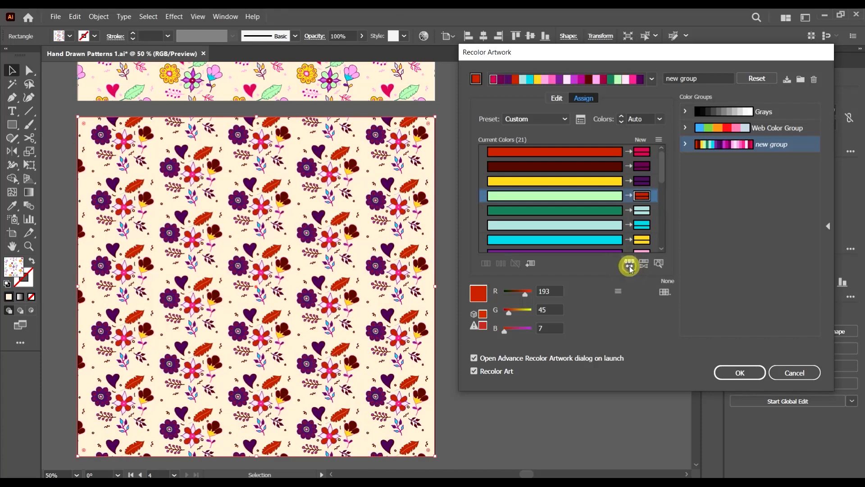
click(631, 270)
click(631, 269)
click(631, 269)
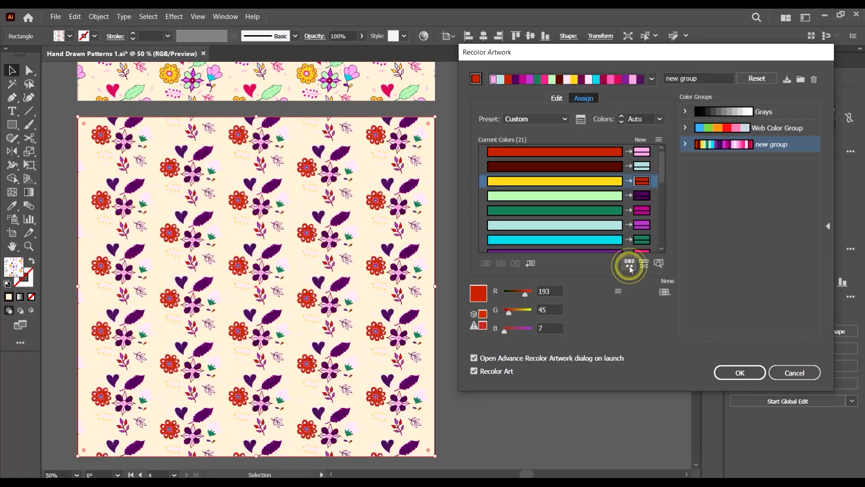
click(631, 269)
click(631, 269)
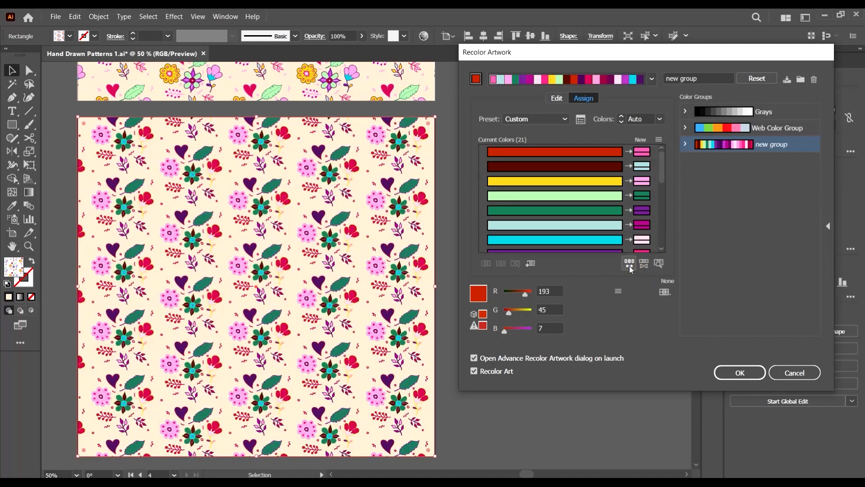
click(630, 267)
click(630, 267)
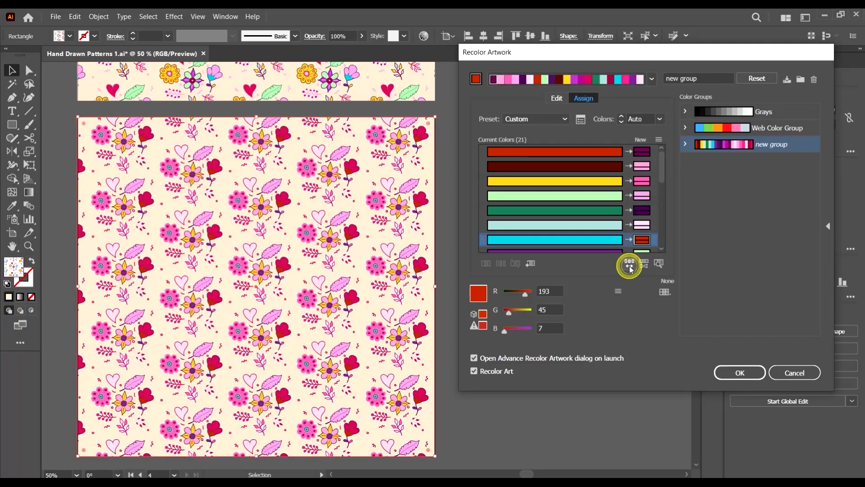
click(630, 267)
click(631, 269)
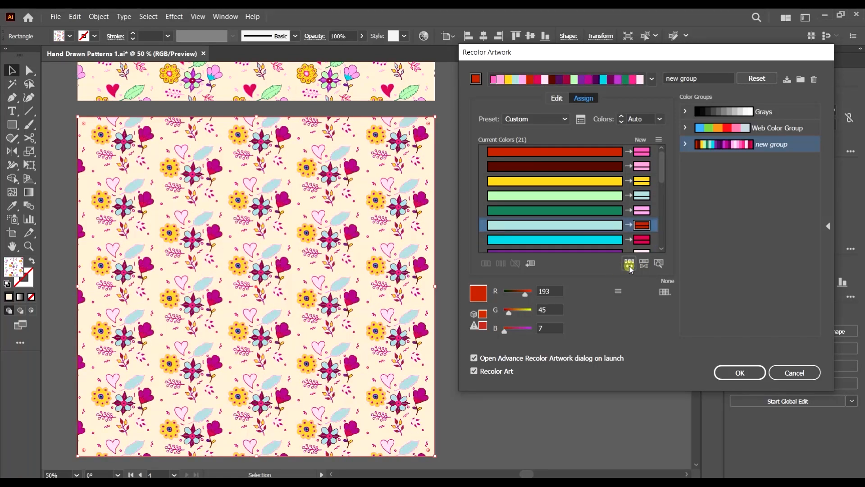
click(630, 267)
click(630, 267)
click(630, 268)
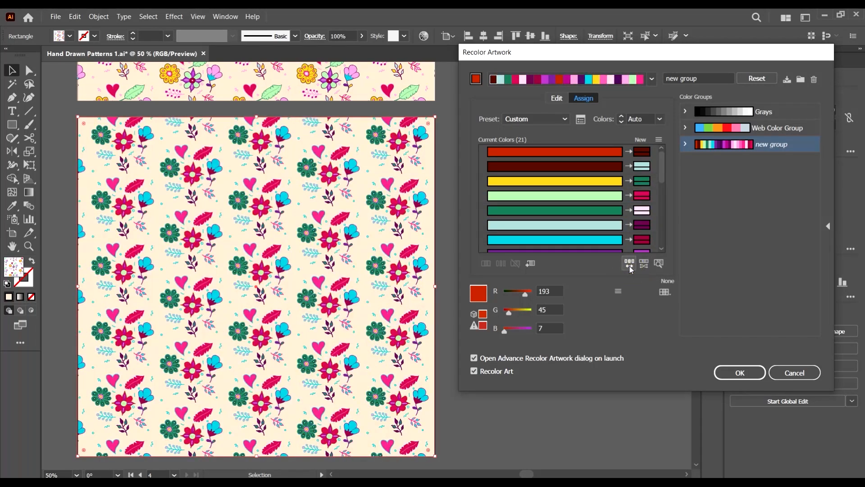
click(630, 268)
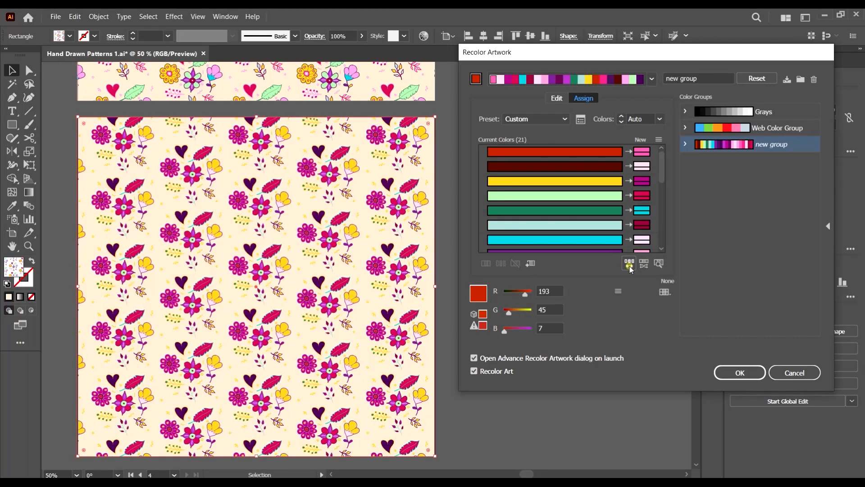
click(630, 267)
click(630, 267)
click(630, 267)
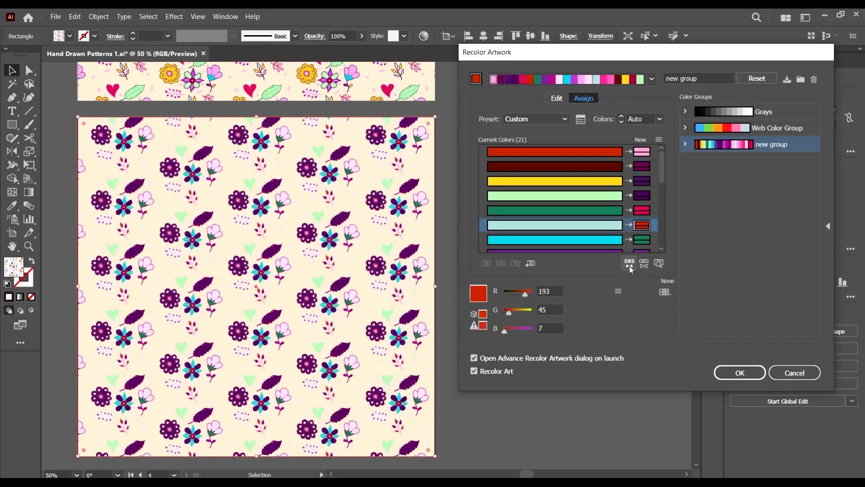
click(630, 267)
click(630, 268)
click(630, 267)
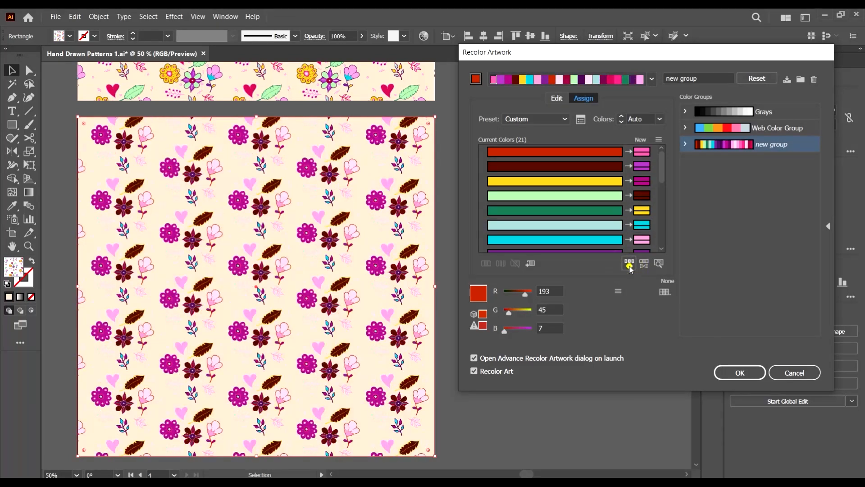
click(630, 267)
click(631, 267)
click(630, 268)
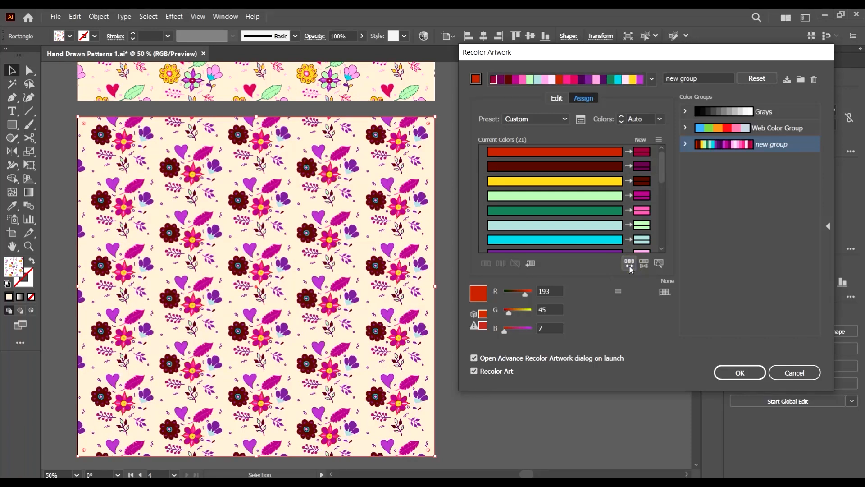
click(630, 267)
click(630, 267)
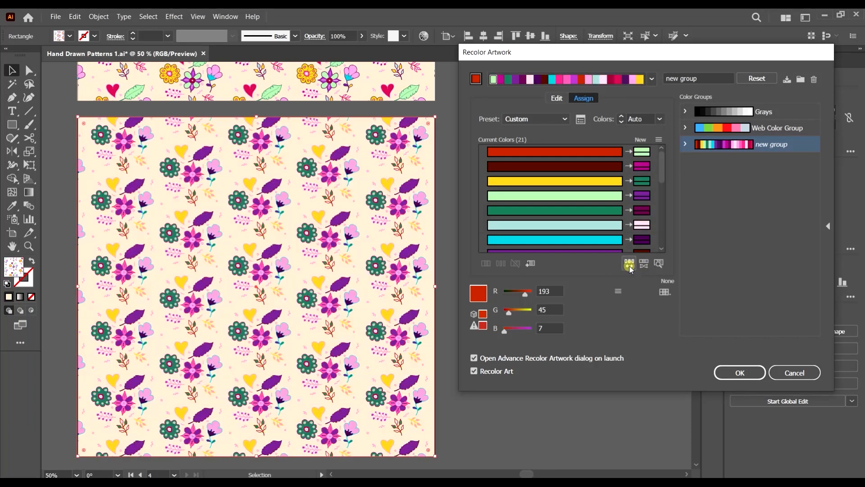
click(630, 267)
click(630, 268)
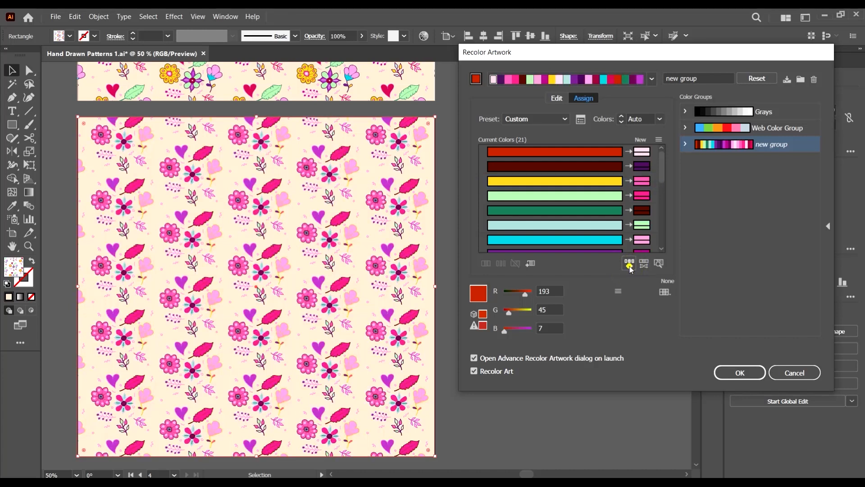
click(630, 268)
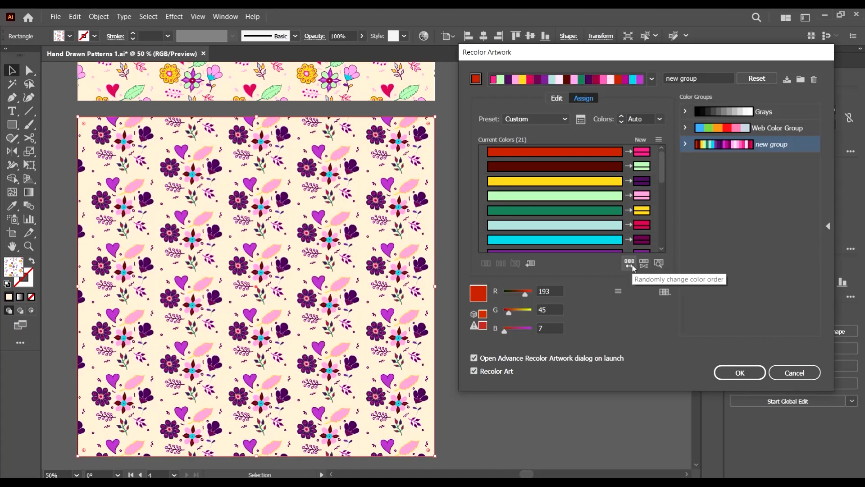
click(630, 267)
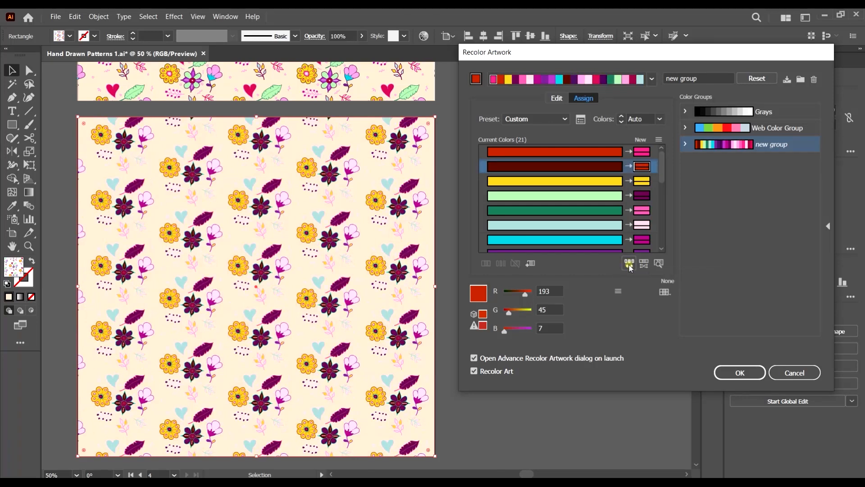
click(630, 267)
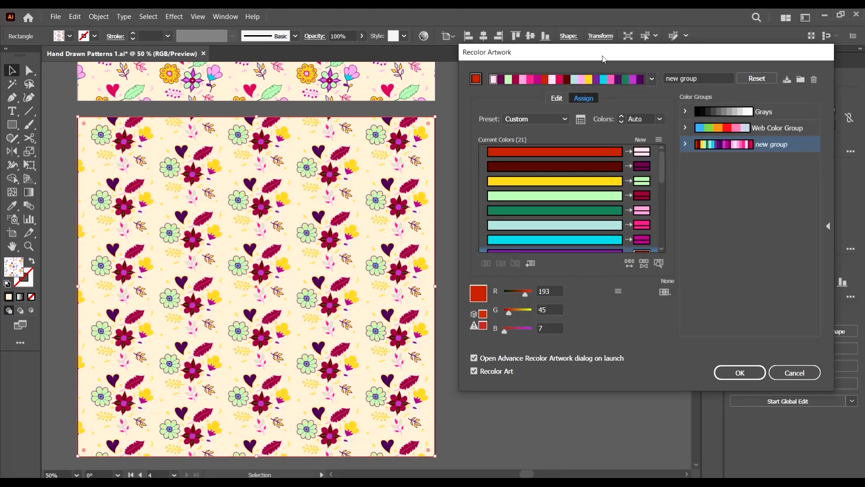
Isolate the original yellow in the artwork to check which motifs use it, and restore the full recolored preview
drag(602, 56, 635, 68)
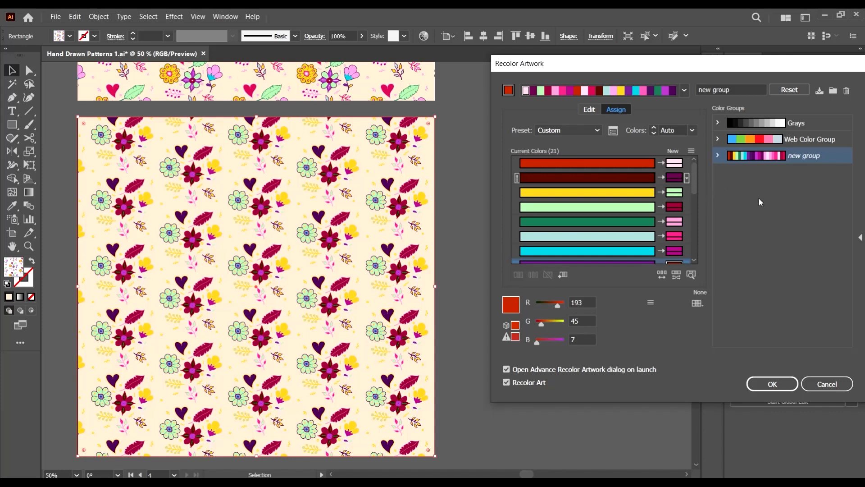
click(675, 194)
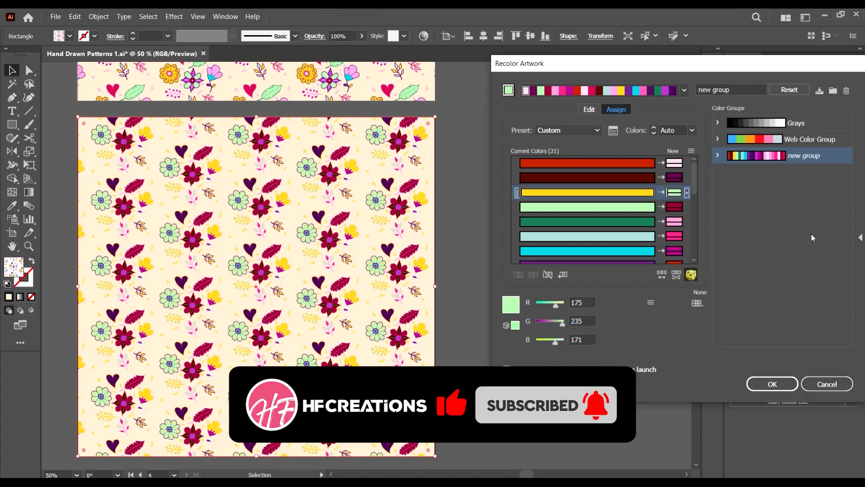
click(692, 275)
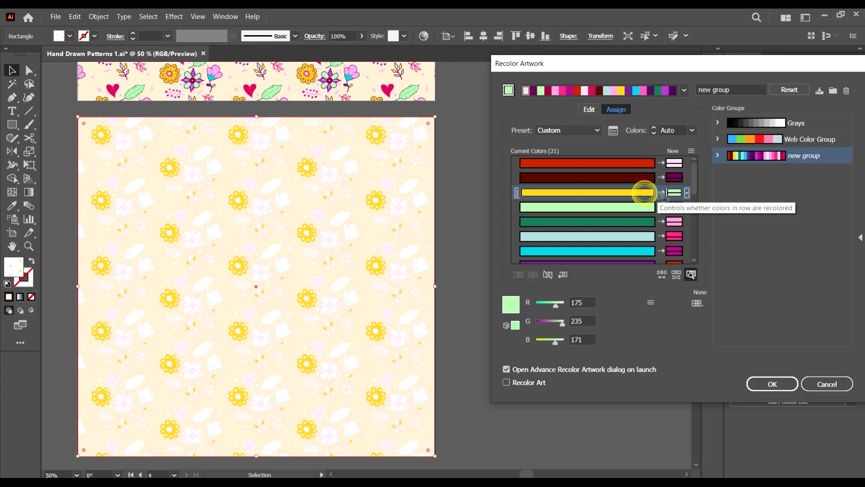
click(676, 193)
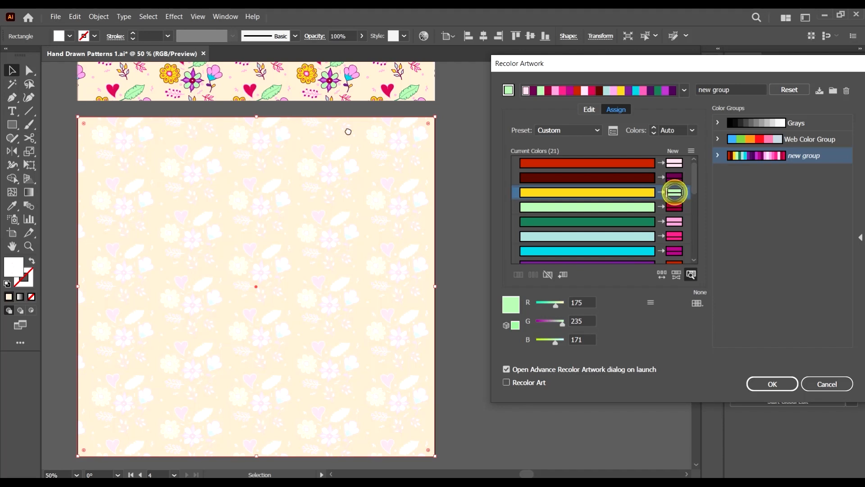
click(629, 194)
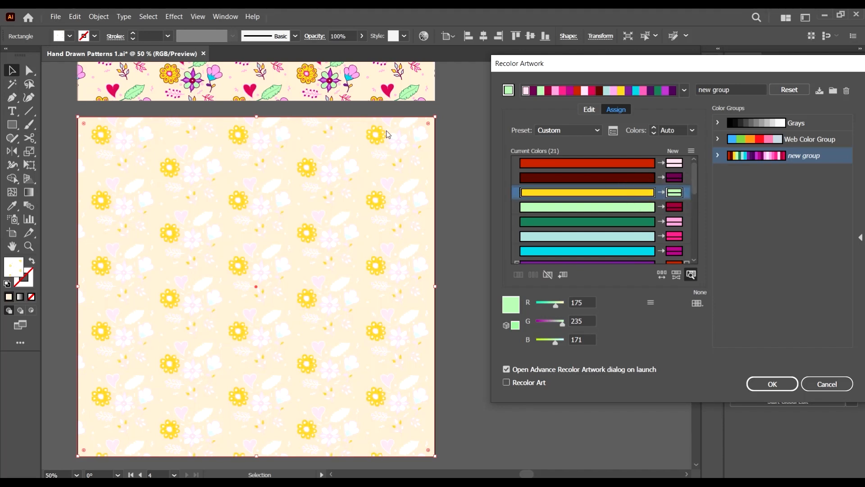
click(675, 193)
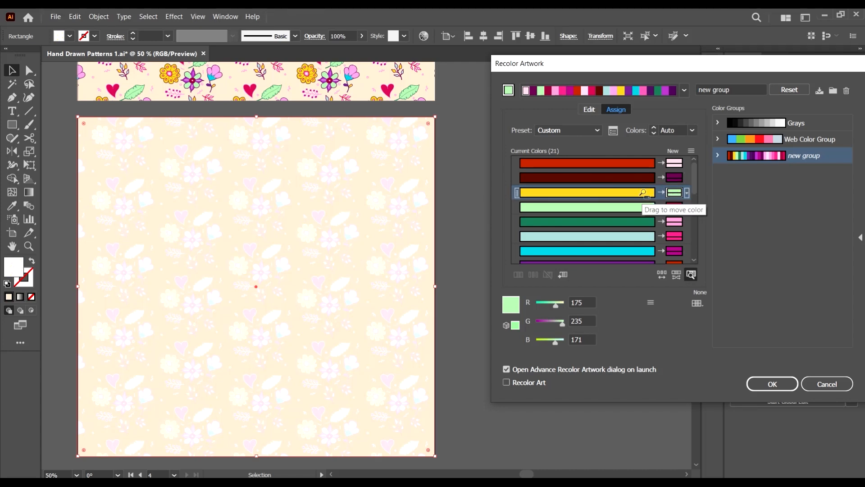
click(643, 193)
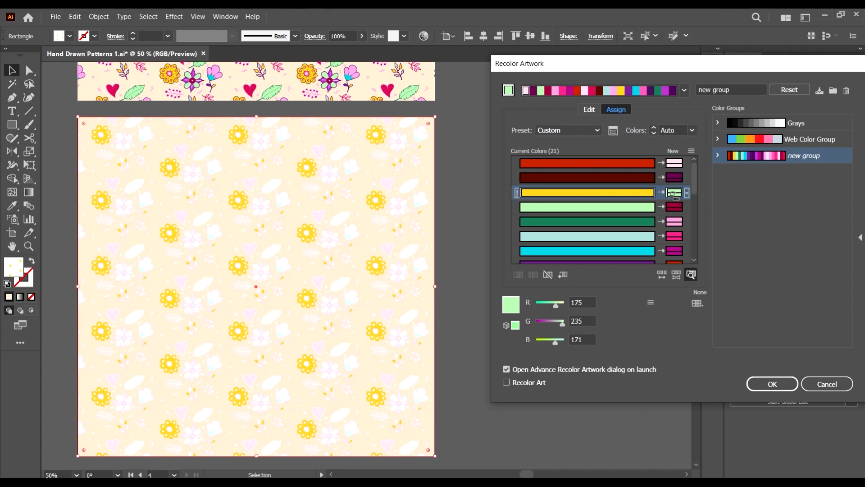
click(691, 274)
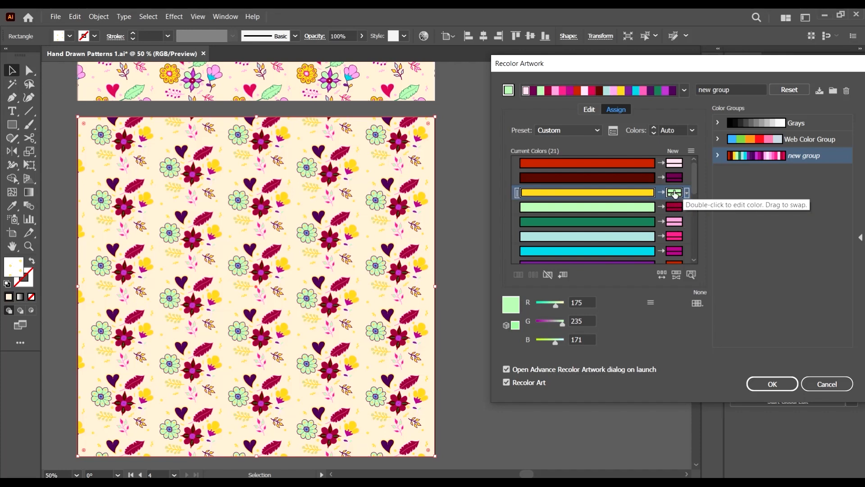
Try swapping the light green and dark crimson replacement colors between the yellow and light green rows, switching them back and forth
drag(675, 194, 674, 209)
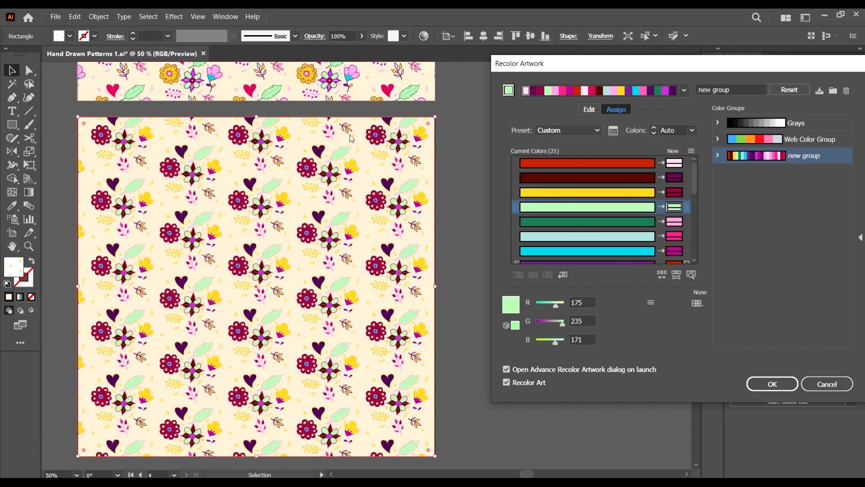
click(674, 210)
drag(672, 191, 674, 192)
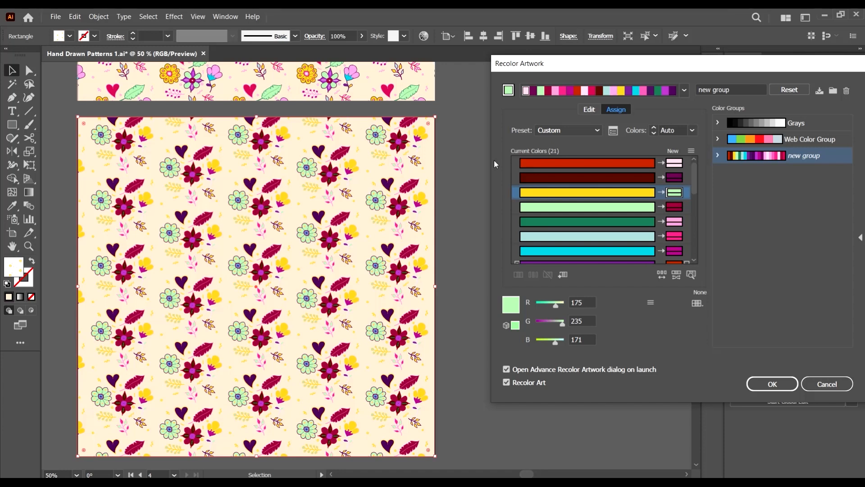
drag(676, 198, 673, 200)
drag(674, 196, 675, 207)
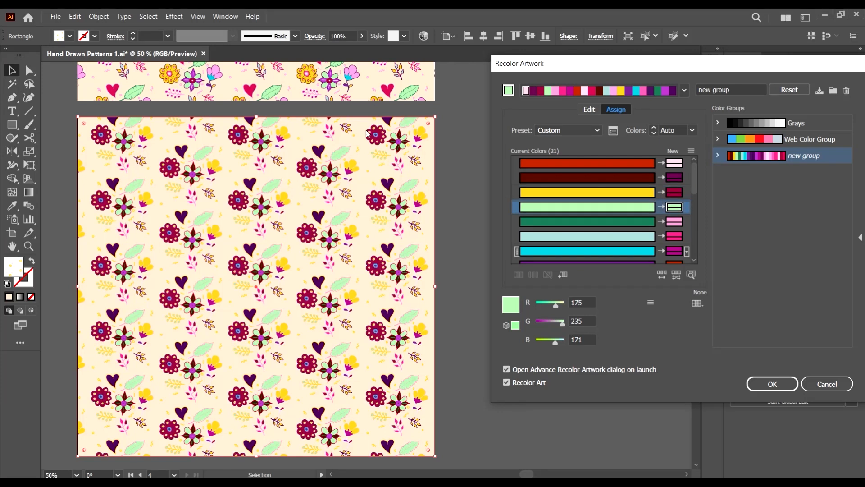
mouse_move(675, 206)
mouse_down()
mouse_move(674, 192)
mouse_move(675, 236)
mouse_move(674, 195)
mouse_move(675, 207)
mouse_up()
Look through the current colors and their replacements, picking the yellow replacement assigned to a light pink row
click(675, 222)
scroll(675, 238, down, 3)
click(675, 207)
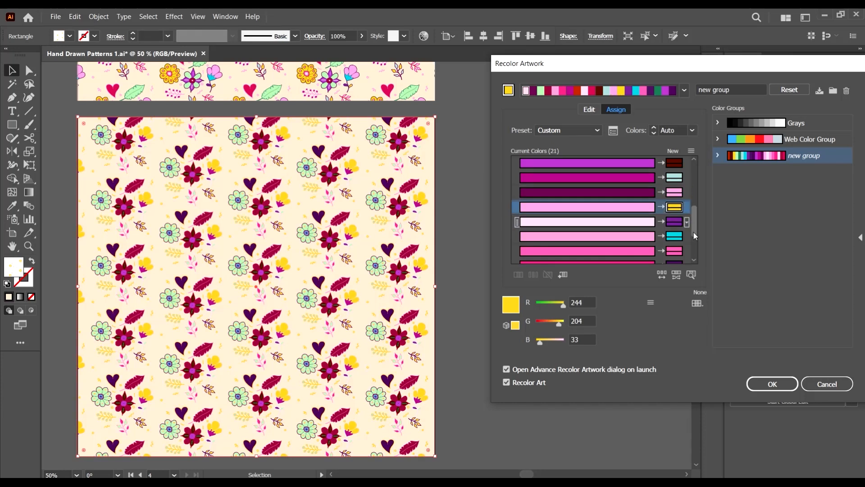
scroll(671, 218, up, 1)
scroll(673, 186, up, 3)
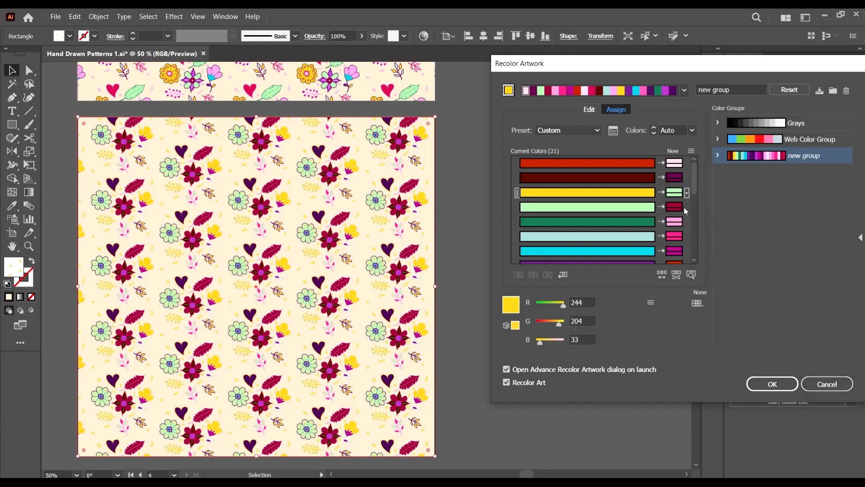
Turn on color locating and inspect the replacement colors for the dark red, yellow, light green, dark green and pale aqua rows
click(692, 274)
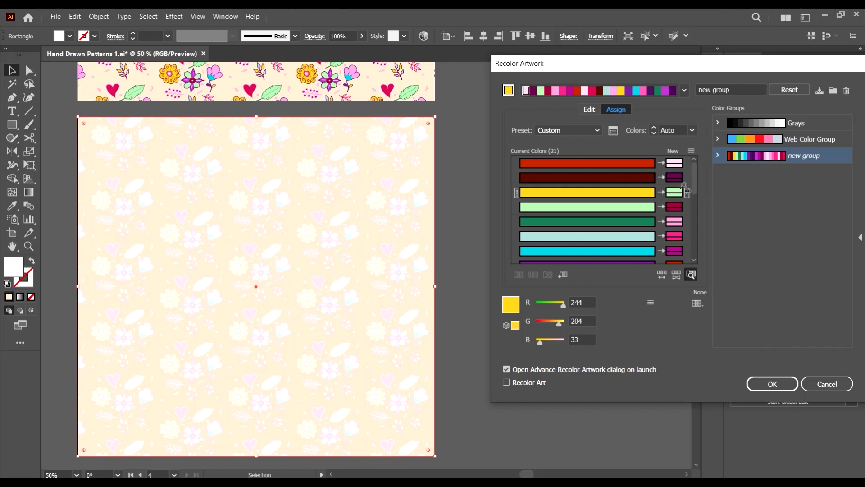
click(641, 165)
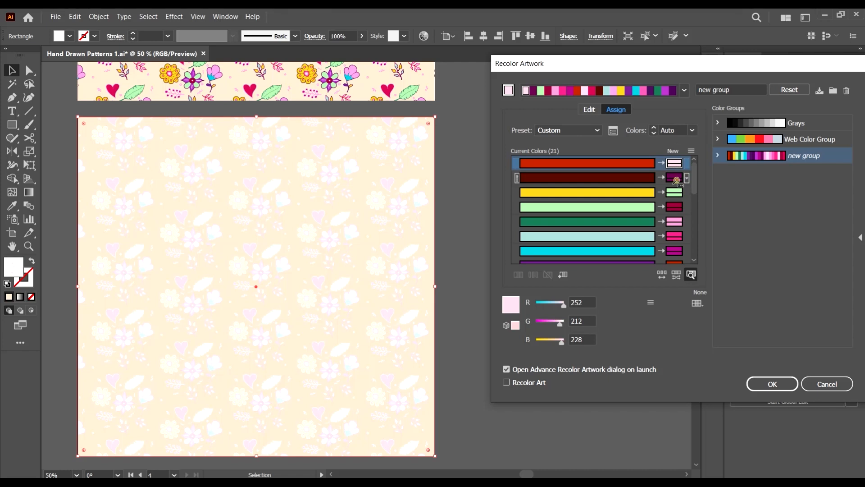
click(675, 179)
click(674, 193)
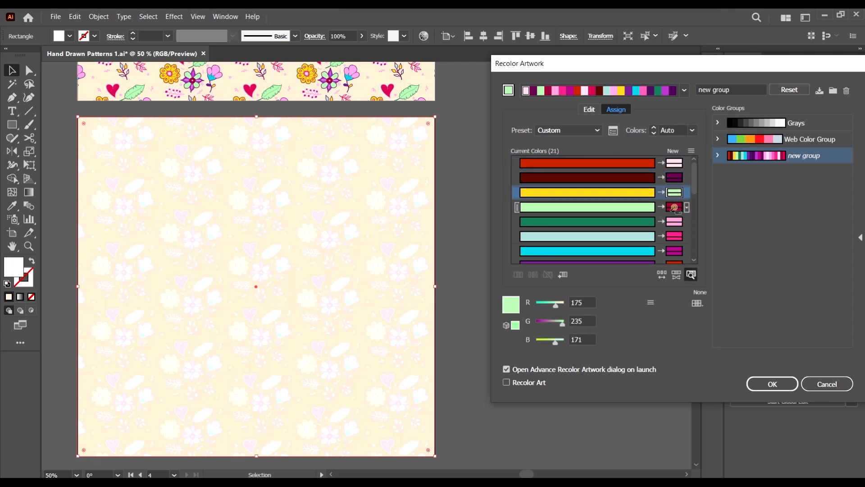
click(675, 207)
click(675, 221)
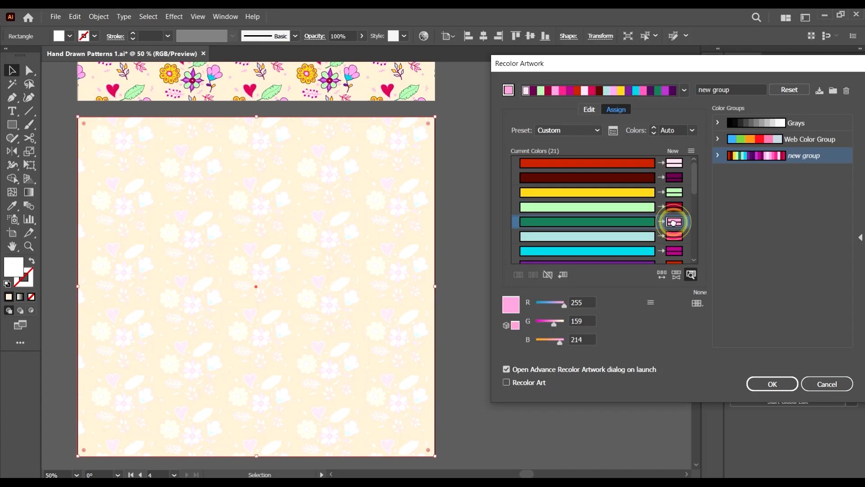
click(674, 236)
scroll(676, 226, down, 5)
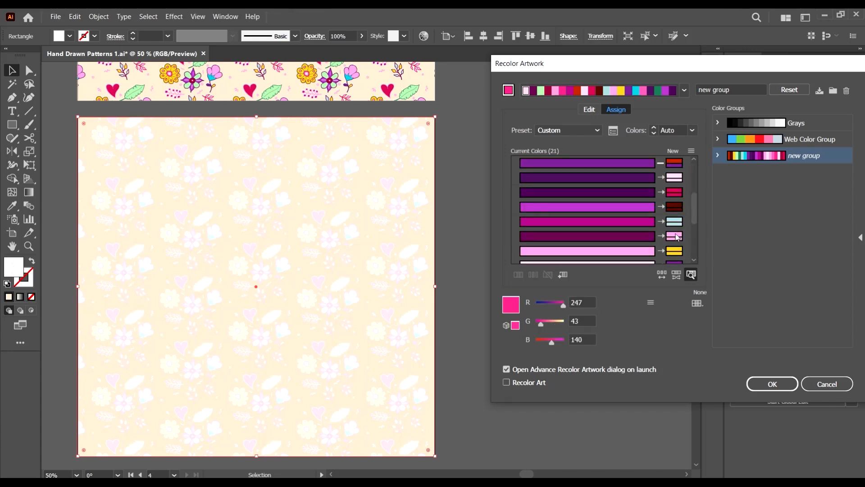
Inspect the replacement colors assigned to the cyan, purple and magenta rows, checking the artwork for each one
scroll(679, 210, up, 2)
click(677, 208)
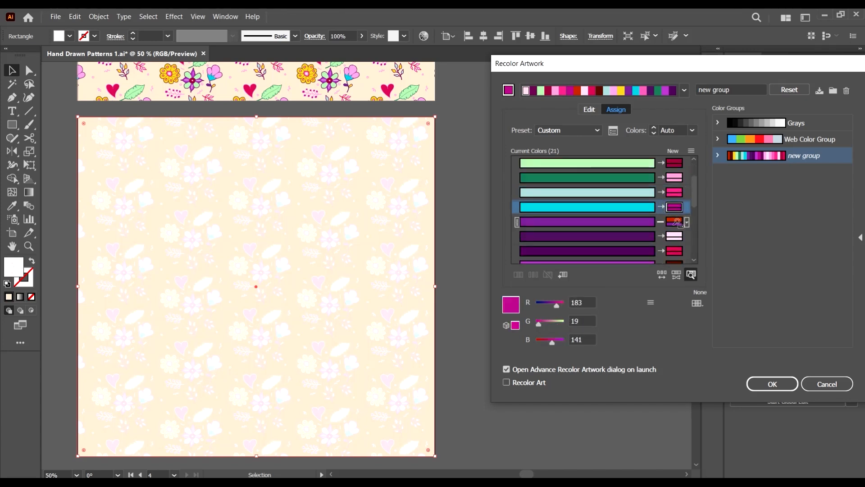
click(676, 221)
click(673, 237)
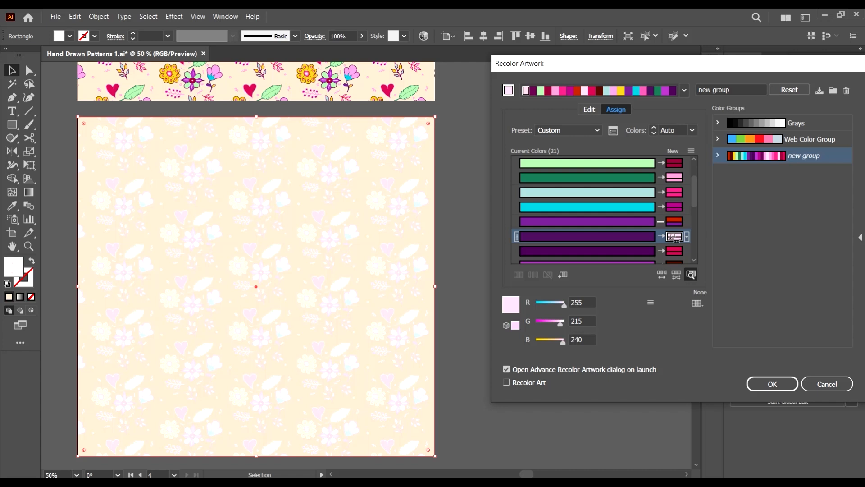
click(674, 251)
scroll(675, 241, down, 2)
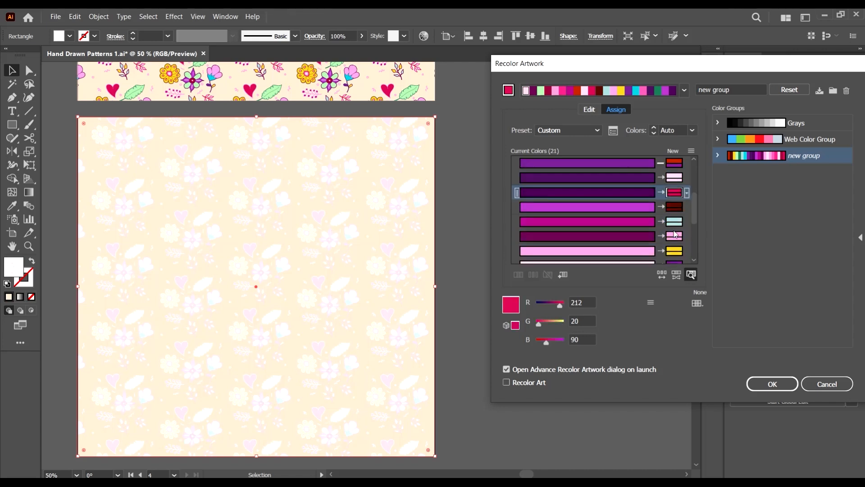
click(674, 208)
click(674, 222)
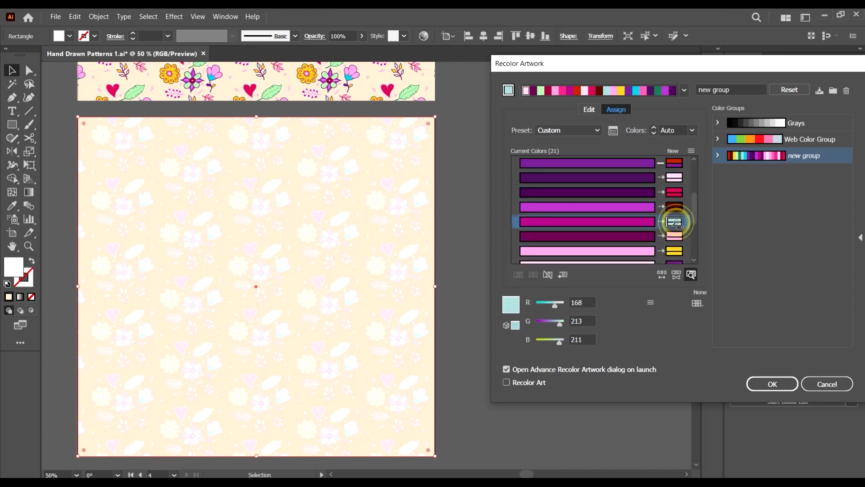
click(674, 236)
scroll(675, 236, down, 2)
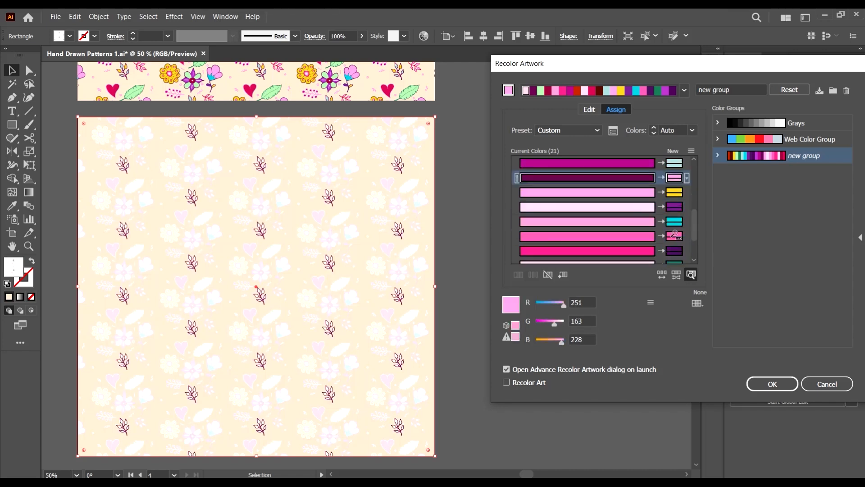
Inspect the replacement colors of the remaining pink and crimson rows through to the end of the color list
click(675, 193)
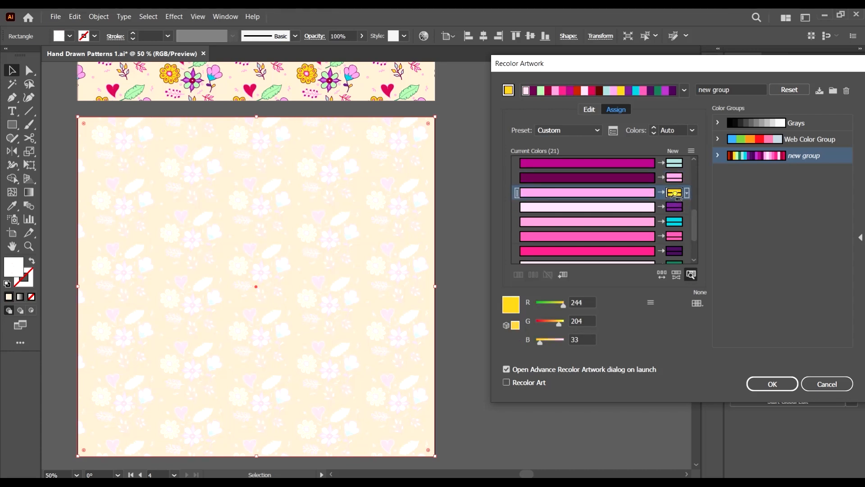
click(675, 194)
click(674, 208)
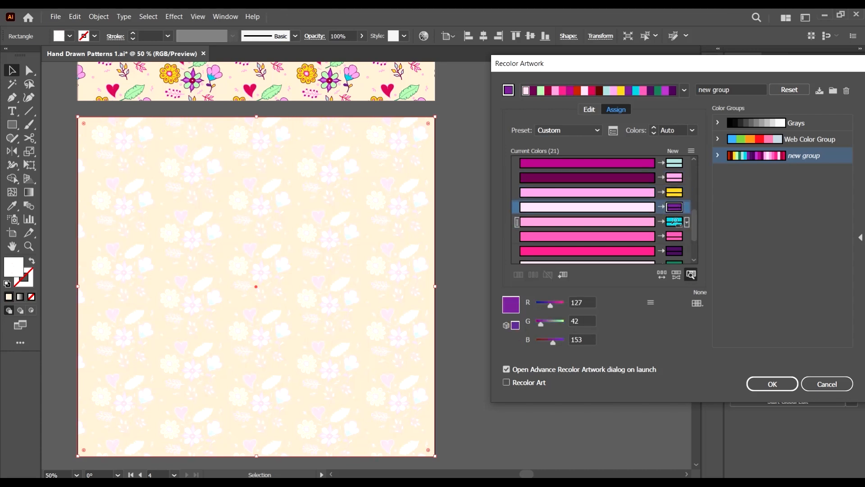
click(675, 222)
click(675, 236)
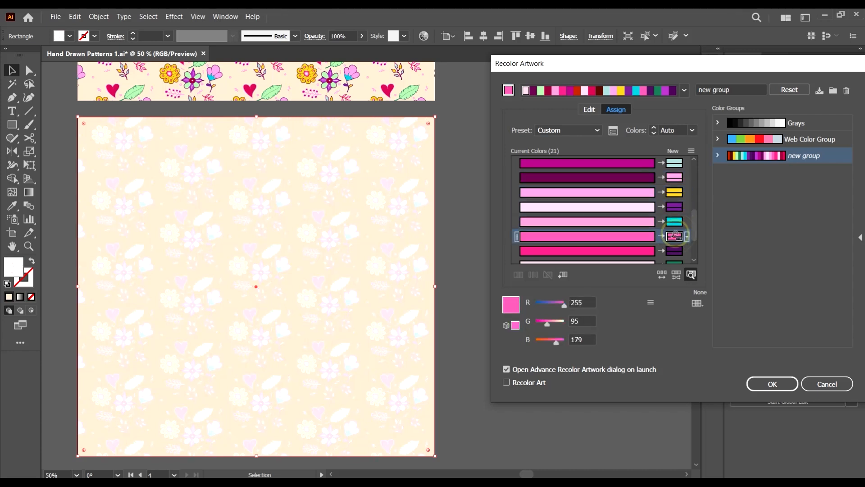
click(675, 251)
scroll(675, 251, down, 2)
click(675, 242)
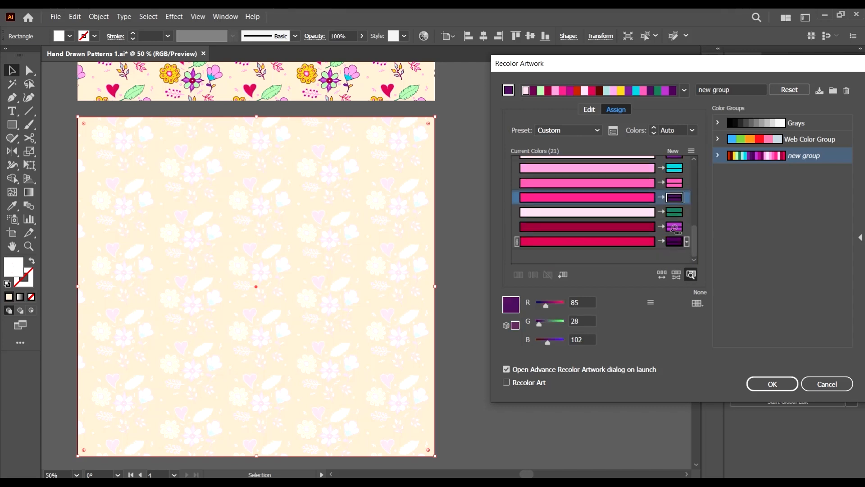
click(675, 212)
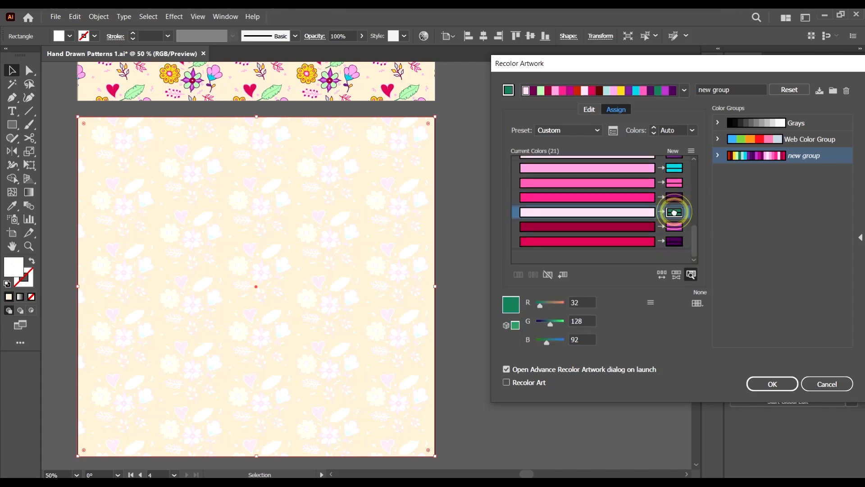
click(675, 227)
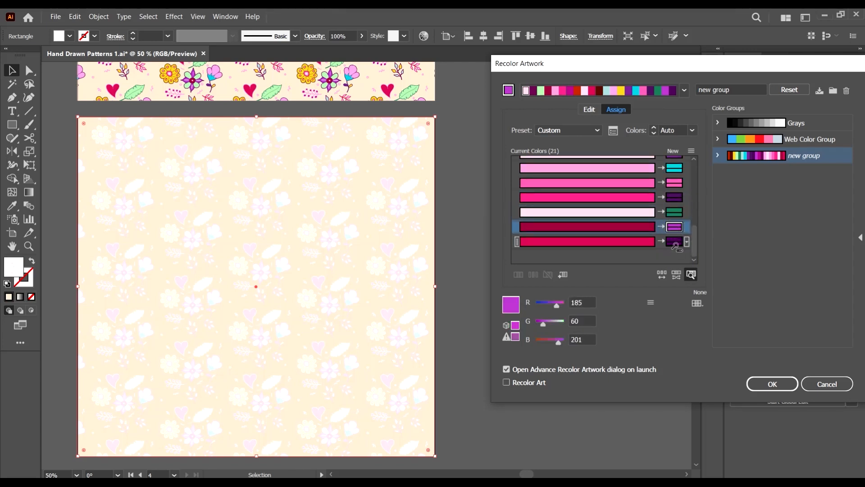
click(675, 241)
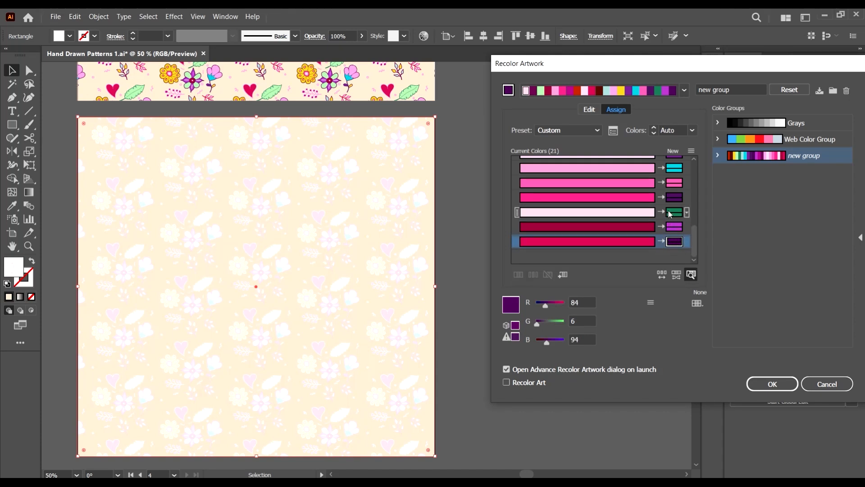
double_click(676, 241)
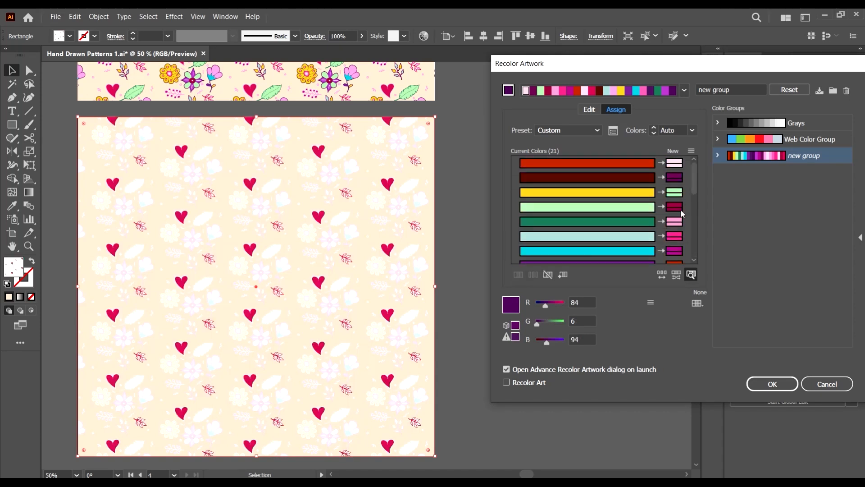
Isolate the original red and dark maroon to see which motifs use them, and restore the full recolored preview
click(671, 164)
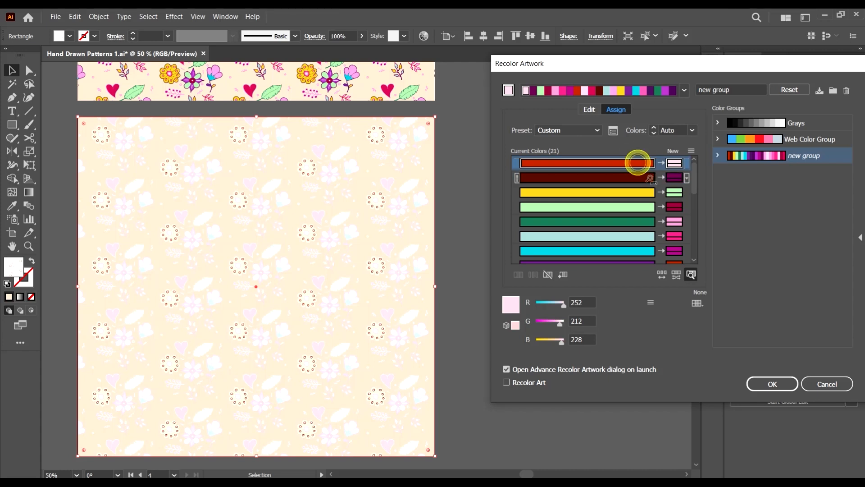
click(647, 178)
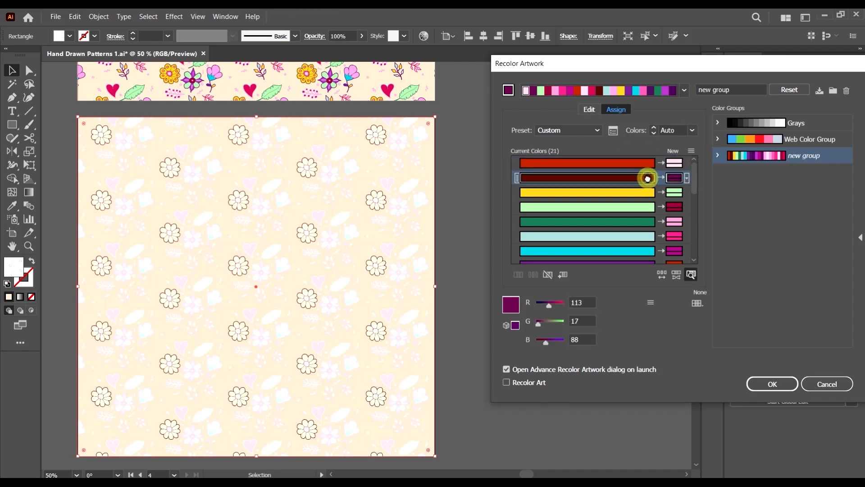
click(693, 275)
key(alt)
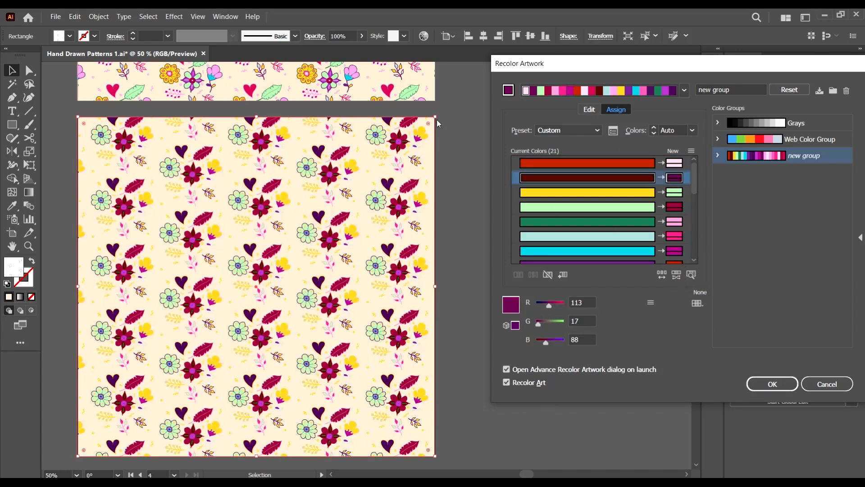
Adjust the light pink replacements of the red and dark purple rows, setting their red channel to 255
click(675, 162)
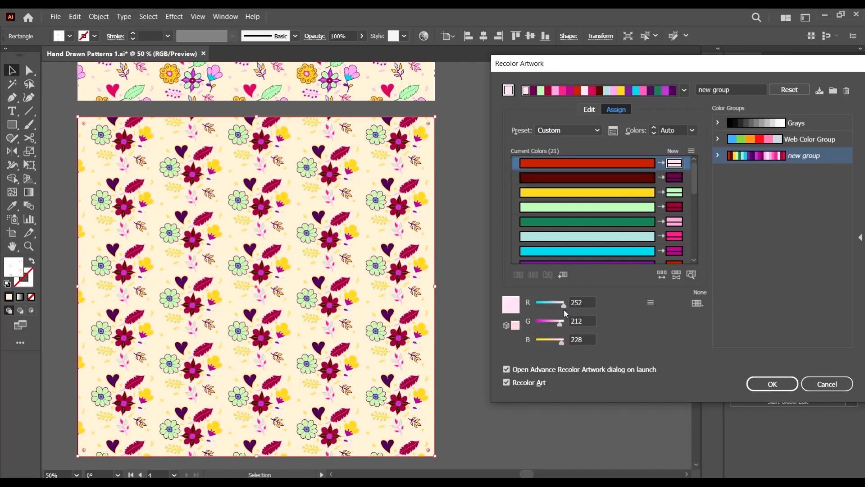
drag(565, 304, 616, 316)
drag(694, 171, 695, 187)
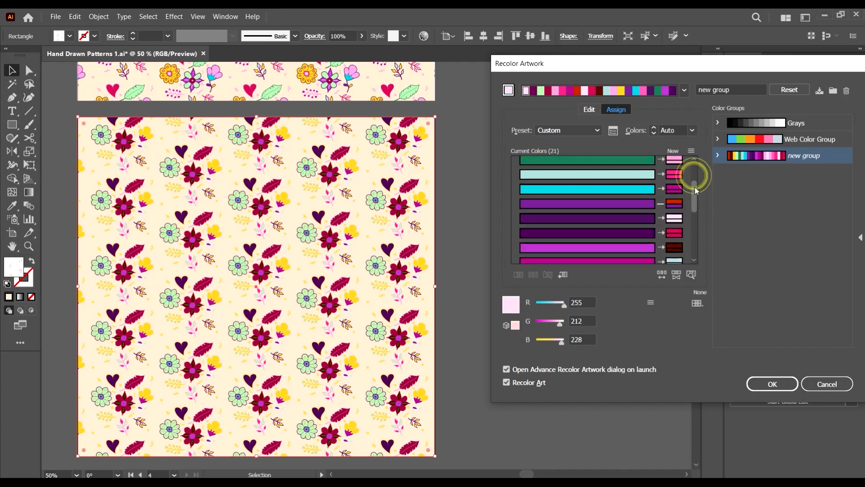
click(675, 220)
click(675, 221)
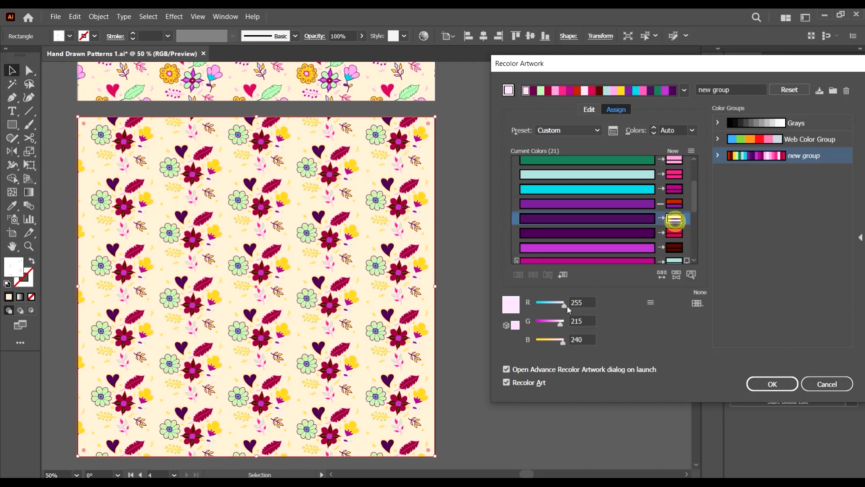
drag(561, 304, 648, 312)
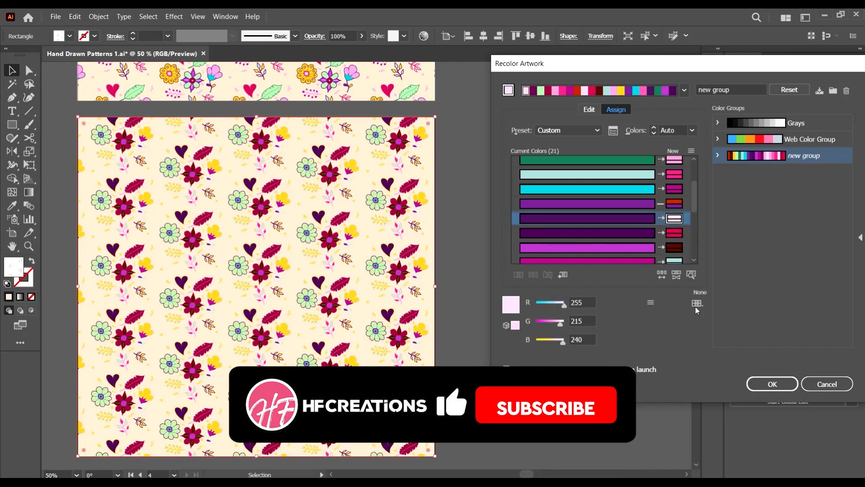
Turn on color locating and isolate the original red, yellow, light green, dark green and pale aqua to find their motifs
drag(695, 196, 692, 148)
click(691, 274)
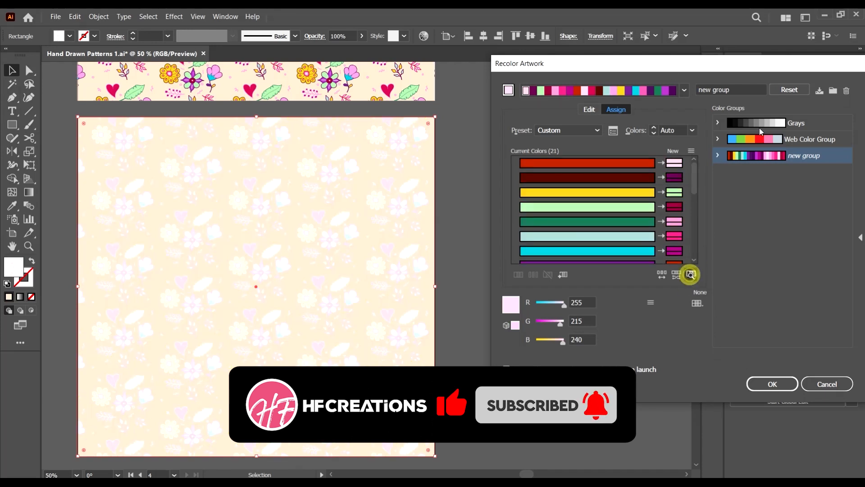
click(614, 176)
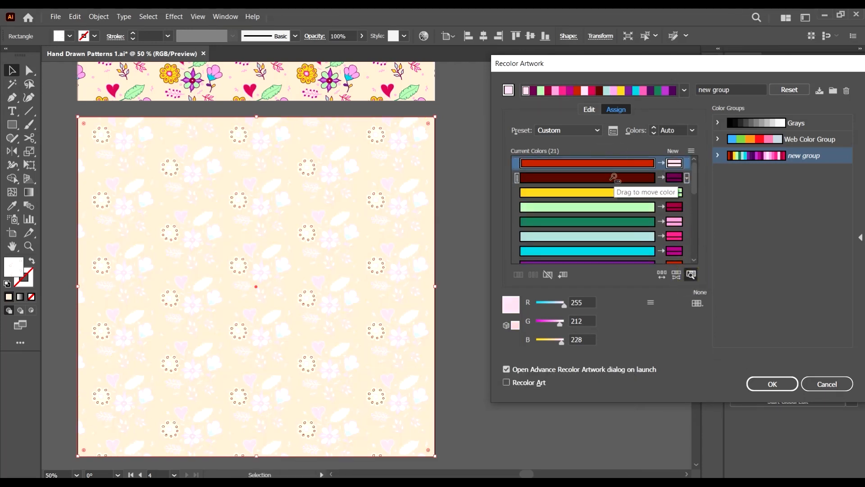
click(618, 193)
click(621, 207)
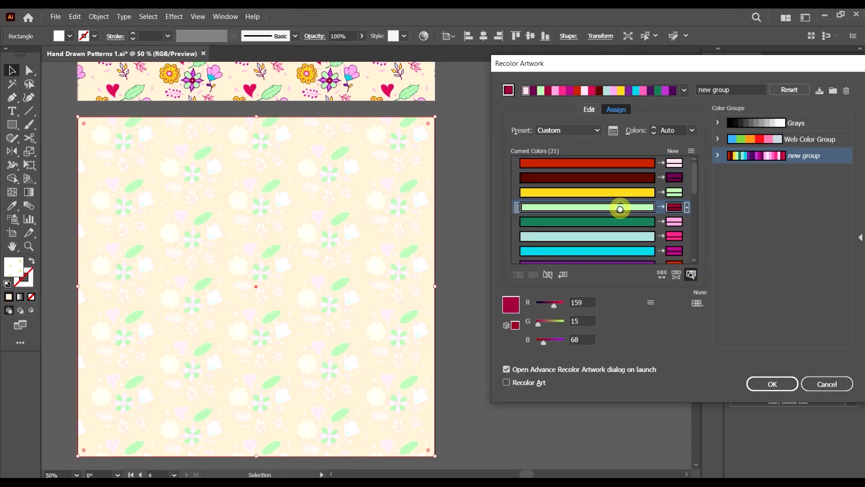
click(618, 207)
click(633, 222)
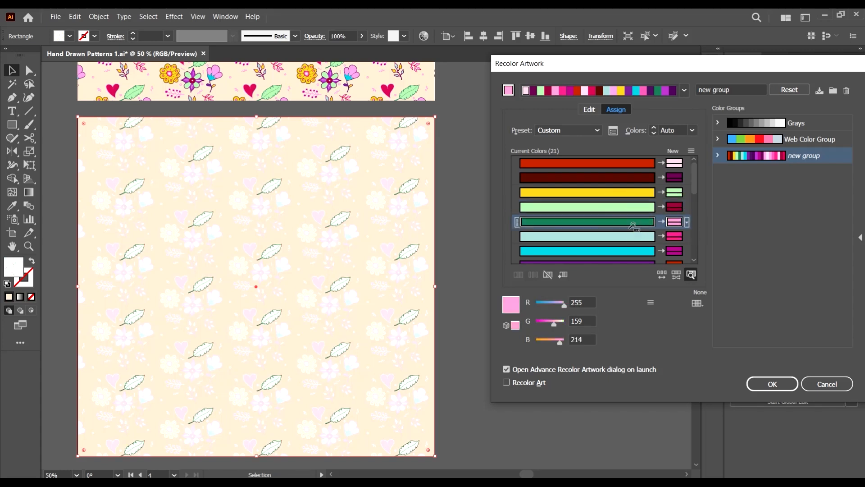
click(628, 236)
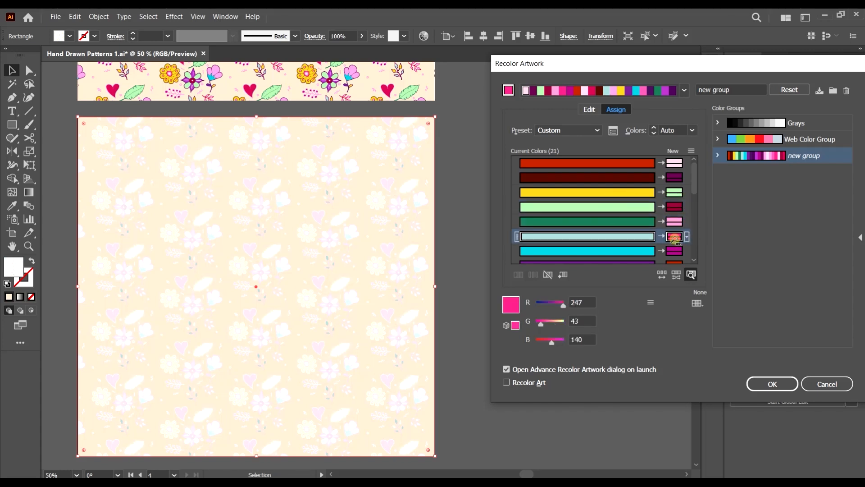
Isolate the original cyan, purple and dark purple one by one to find which motifs use each color
scroll(674, 239, down, 1)
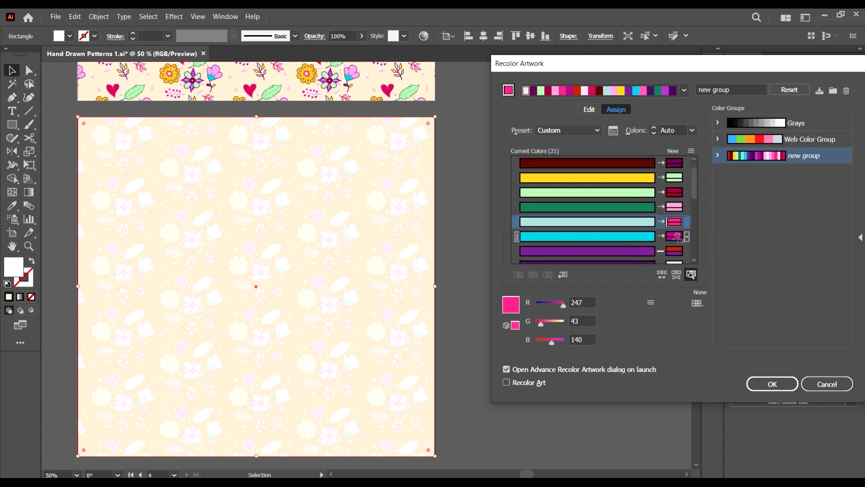
click(598, 236)
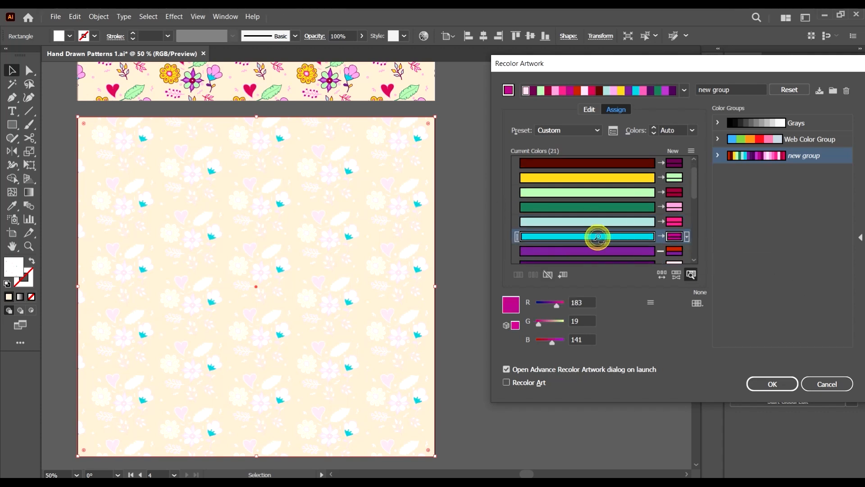
click(675, 236)
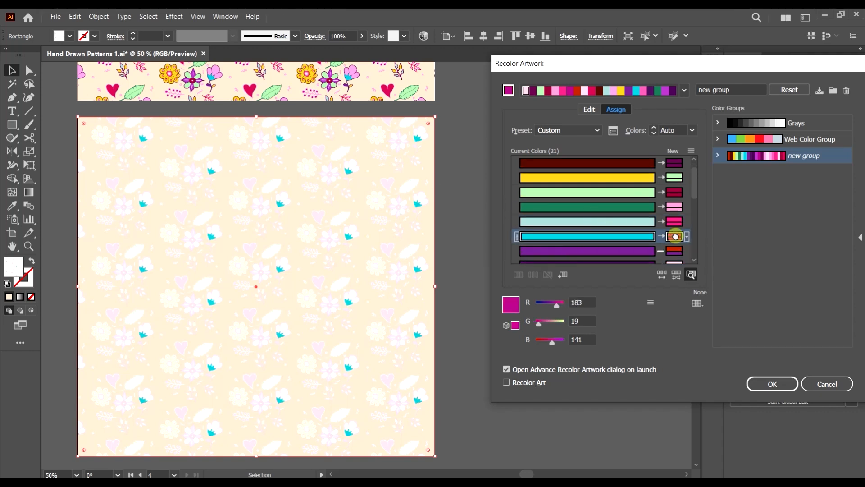
click(617, 251)
scroll(615, 251, down, 3)
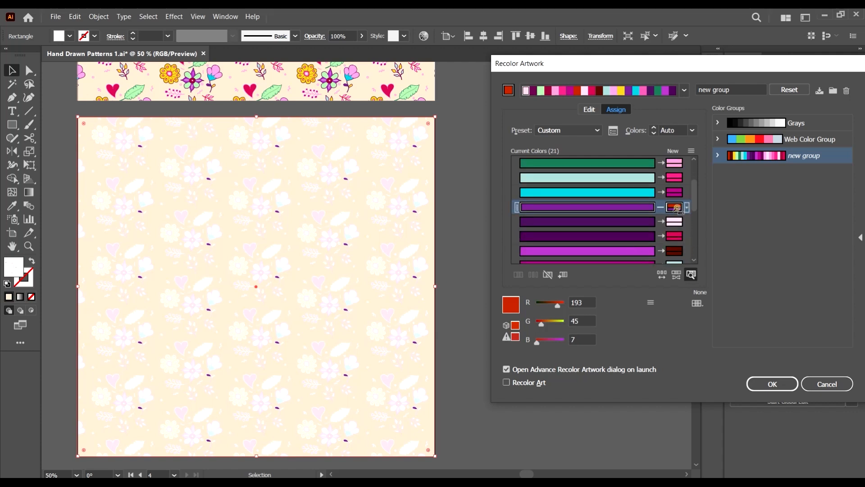
click(643, 221)
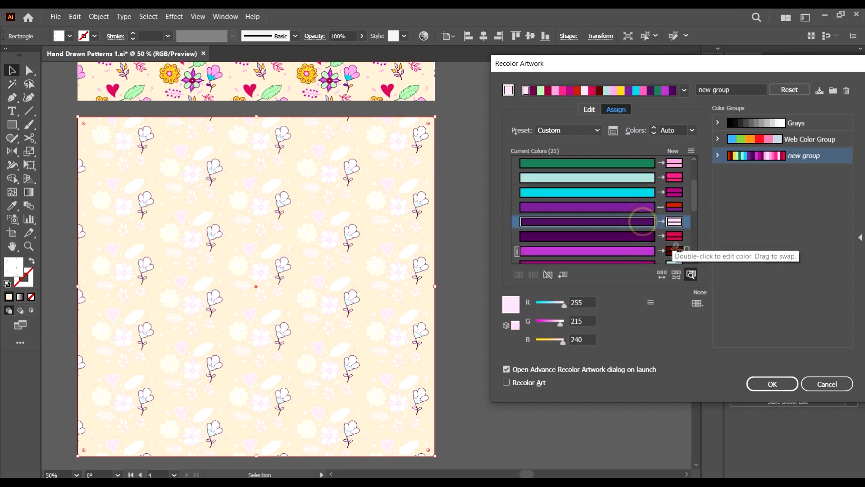
Cancel the current recolor of the pattern rectangle on the lower artboard
drag(664, 68, 555, 86)
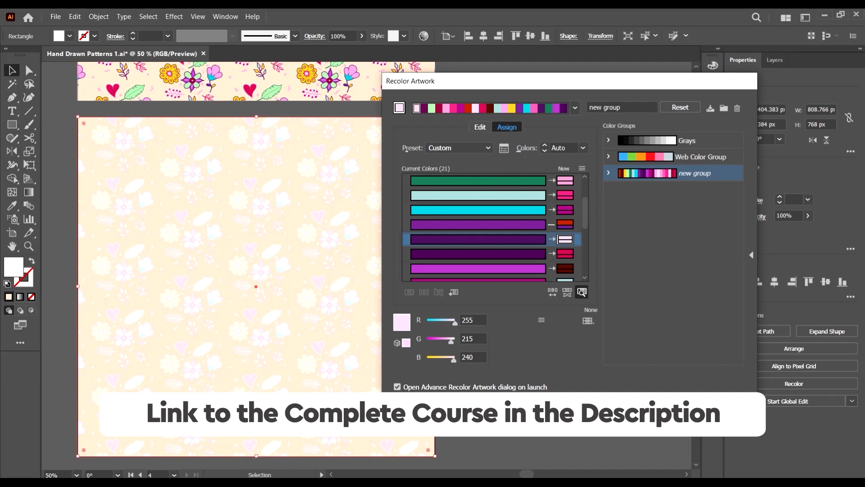
click(717, 401)
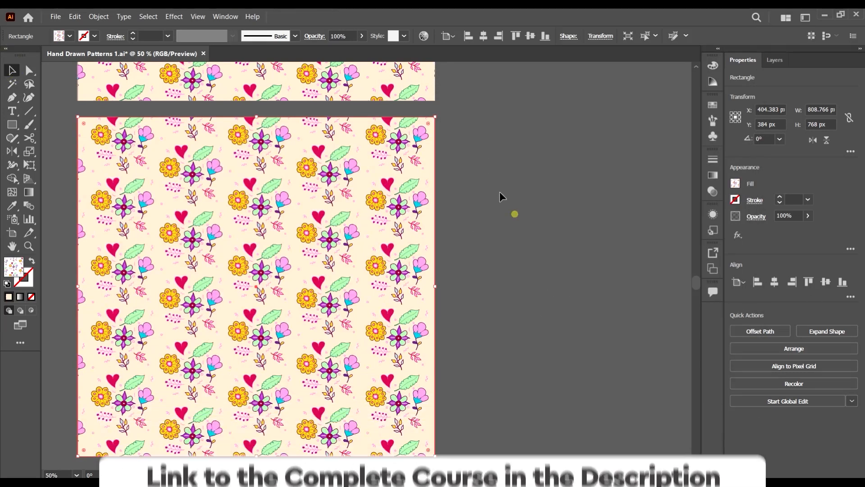
click(500, 191)
scroll(436, 115, up, 4)
click(433, 148)
scroll(456, 158, down, 4)
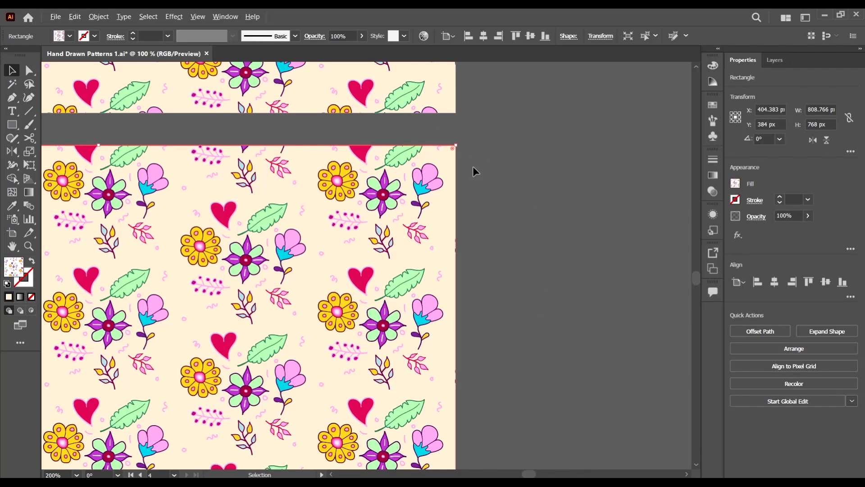
Move the pattern rectangle off its cream background, undo the move, and clear the selection
click(506, 201)
drag(452, 174, 436, 225)
click(462, 177)
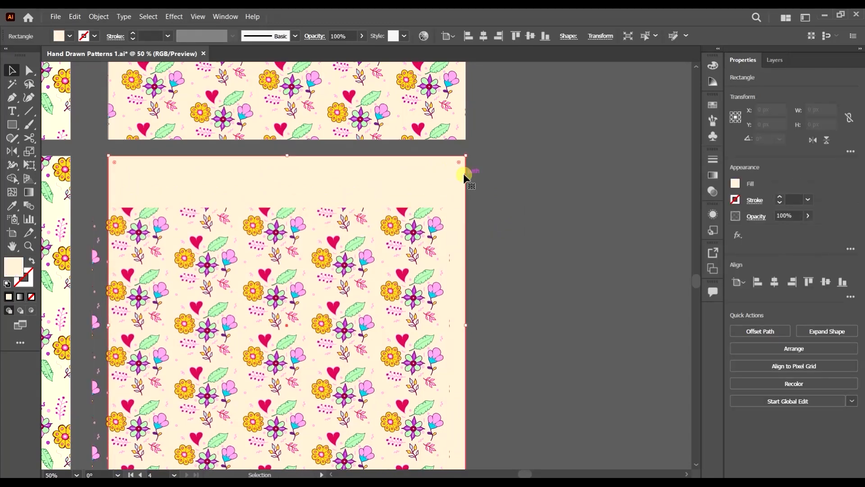
key(ctrl+z)
click(504, 253)
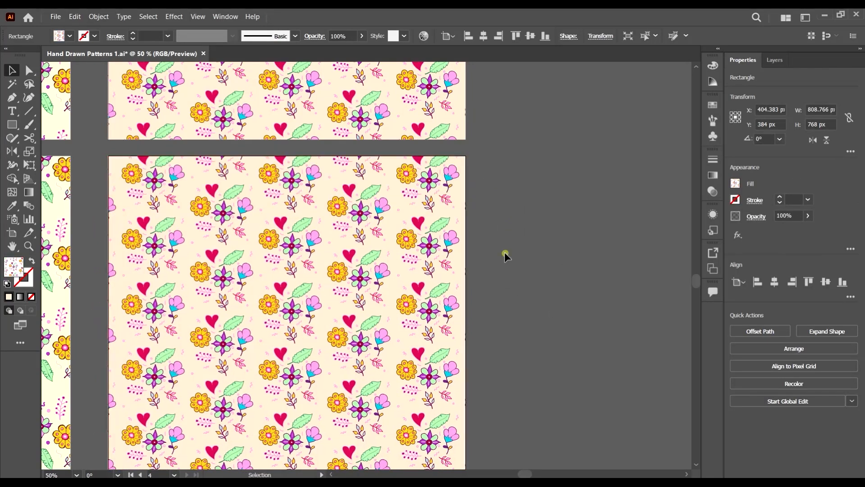
Select the pattern together with its background on the lower artboard and open Recolor Artwork from the Color Guide
scroll(483, 235, down, 2)
scroll(464, 243, up, 1)
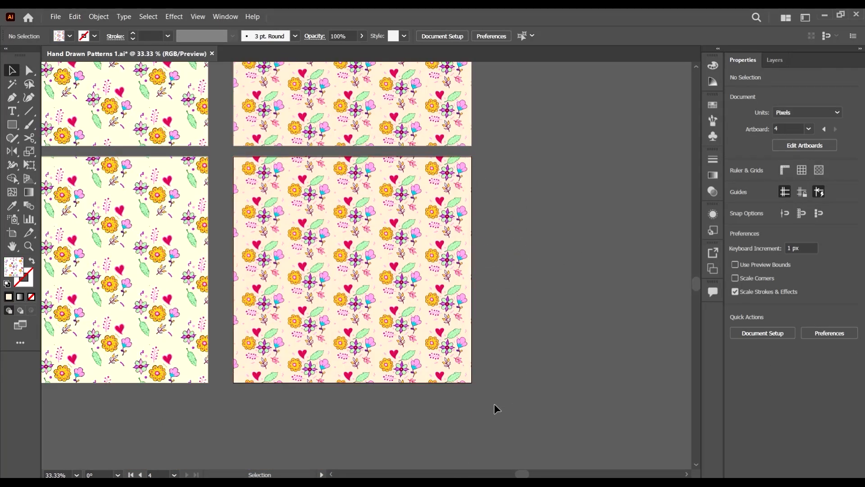
drag(370, 299, 223, 150)
key(ctrl+1)
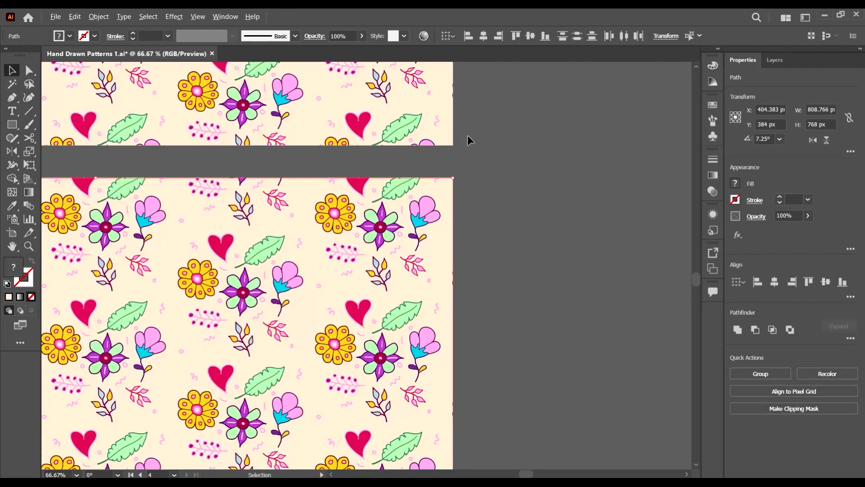
scroll(453, 181, down, 1)
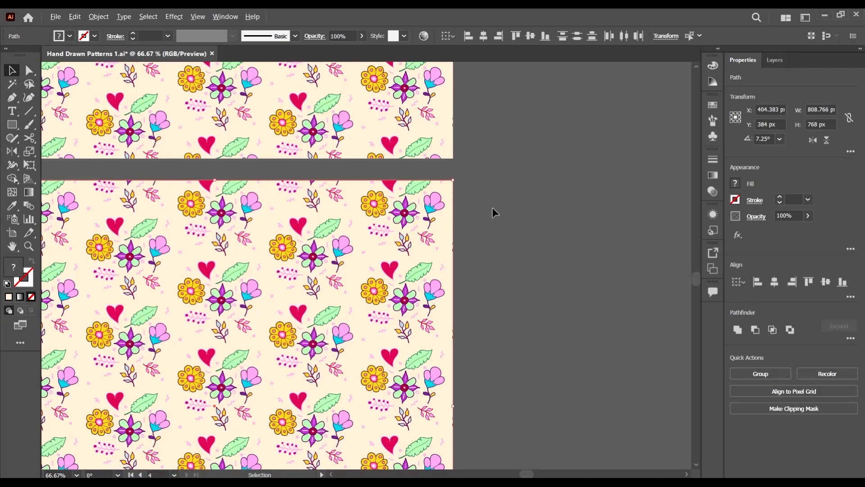
scroll(501, 207, down, 1)
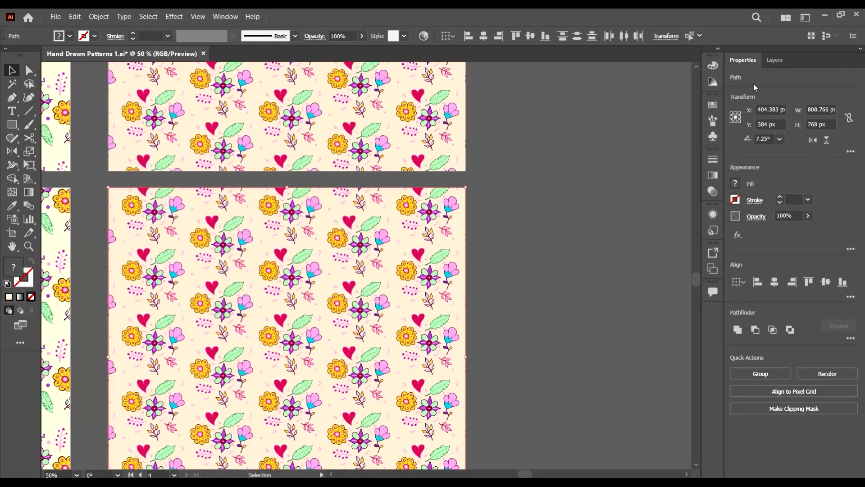
click(715, 82)
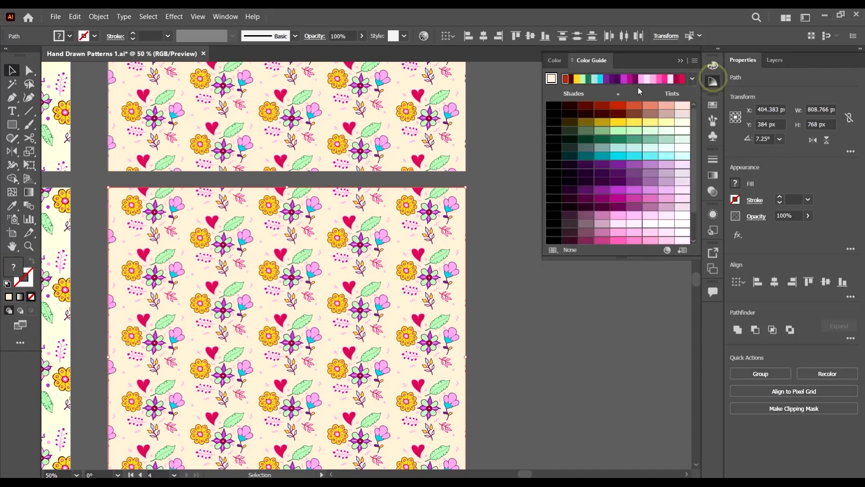
click(667, 250)
drag(606, 84, 713, 54)
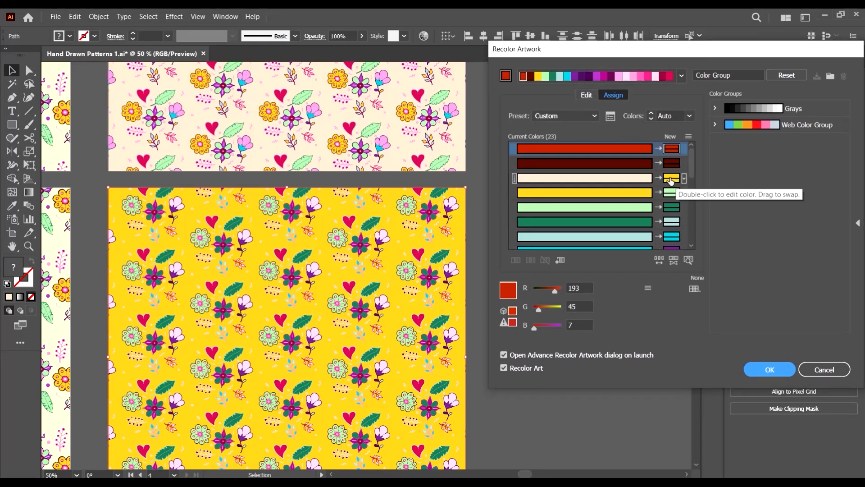
Save the current colors as a color group named New Group and dismiss the save prompt
click(830, 75)
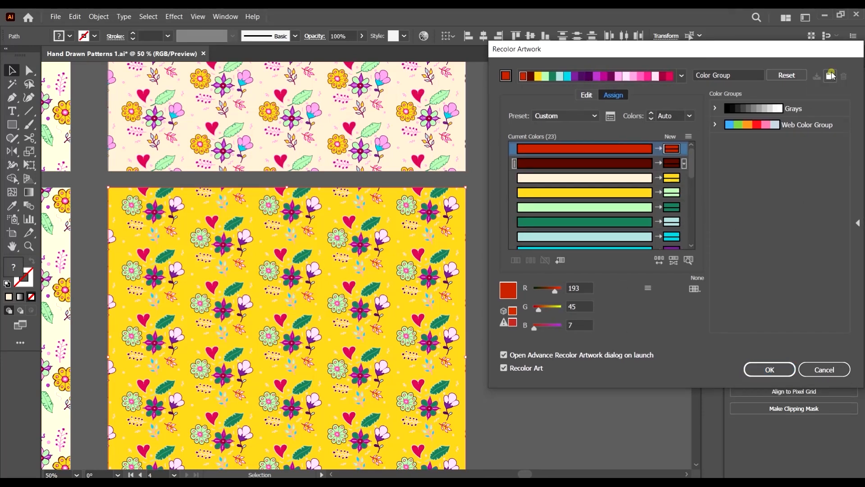
double_click(807, 144)
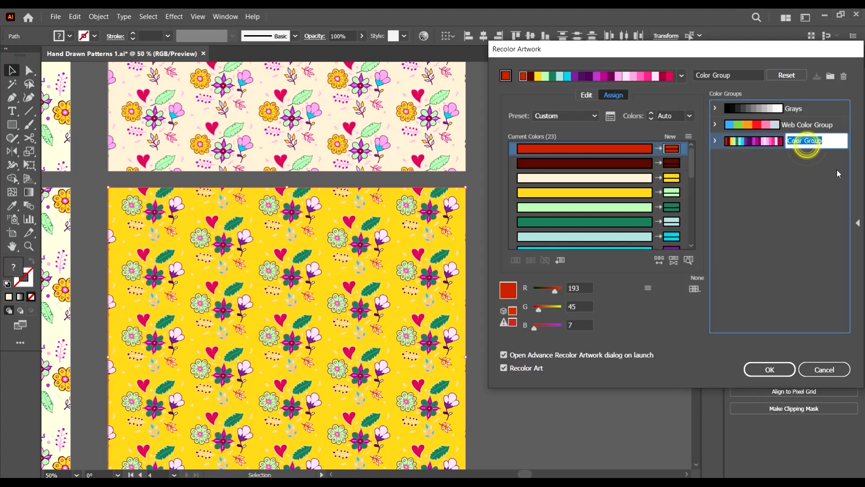
text(New)
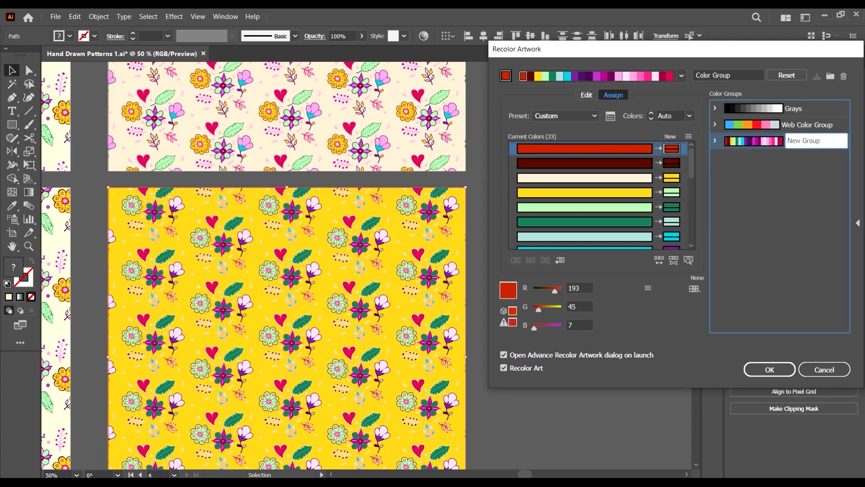
key(Return)
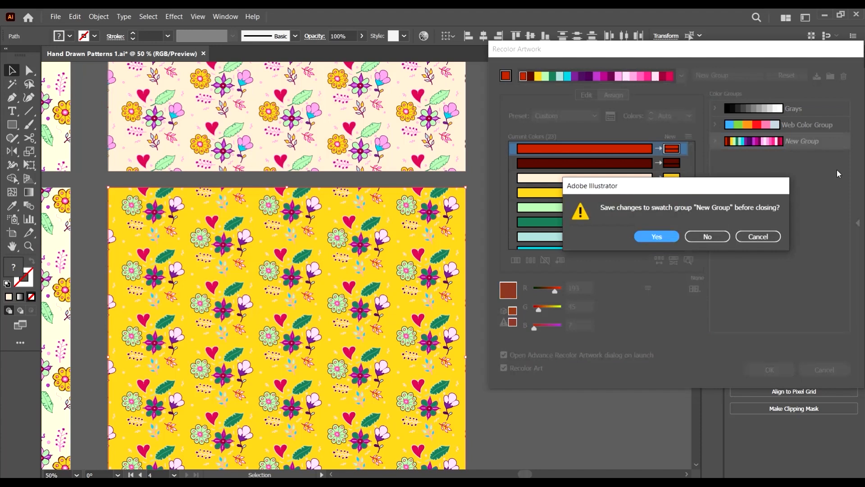
click(759, 235)
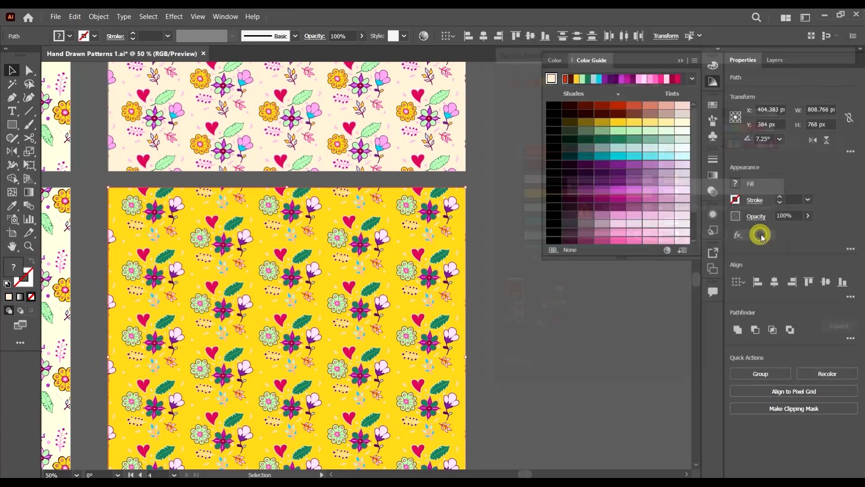
Reopen Recolor Artwork from the Color Guide and store the colors as the New Group color group
click(667, 251)
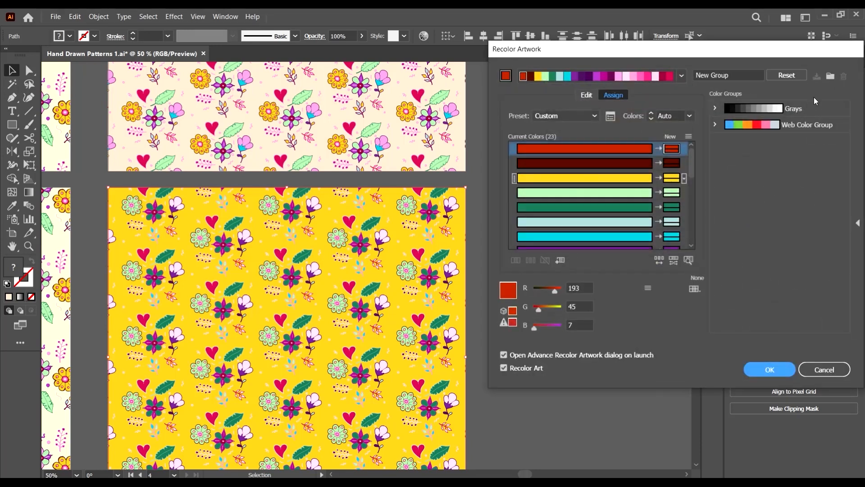
click(830, 75)
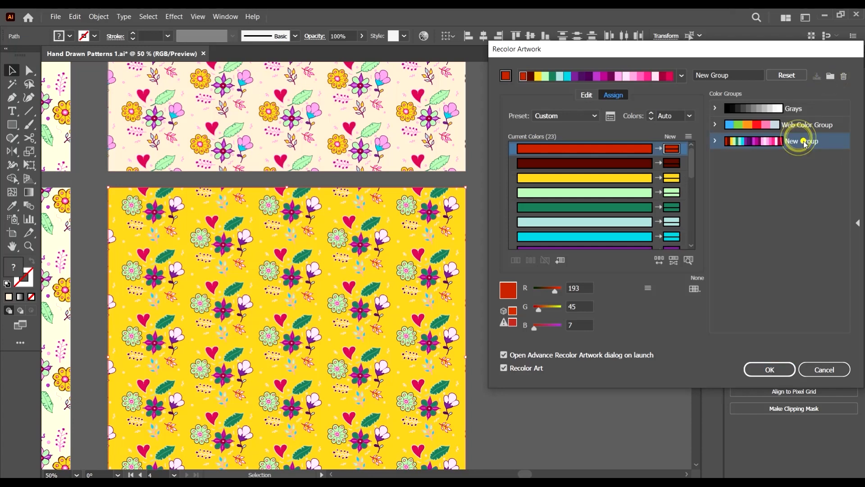
double_click(813, 142)
click(807, 169)
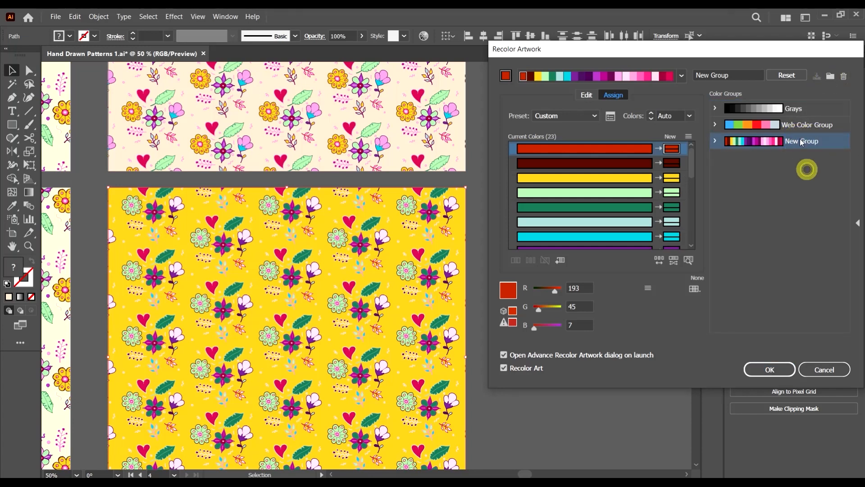
click(814, 178)
click(835, 145)
Shuffle the color order repeatedly, randomize saturation and brightness, and reset to the artwork colors
click(661, 263)
click(661, 263)
click(661, 263)
click(660, 262)
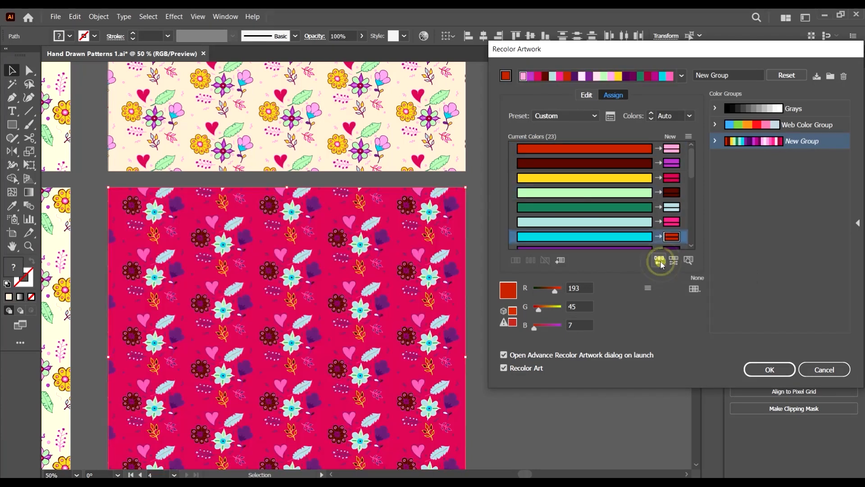
click(661, 262)
click(660, 263)
click(661, 263)
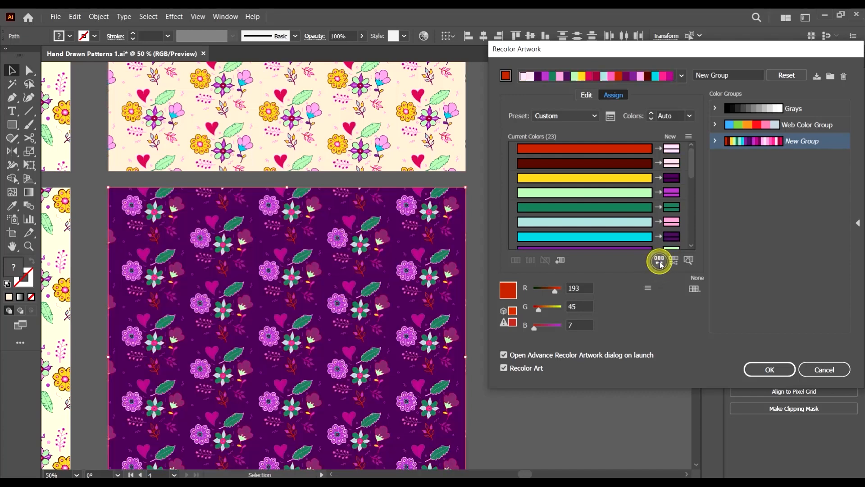
click(660, 262)
click(660, 262)
click(669, 263)
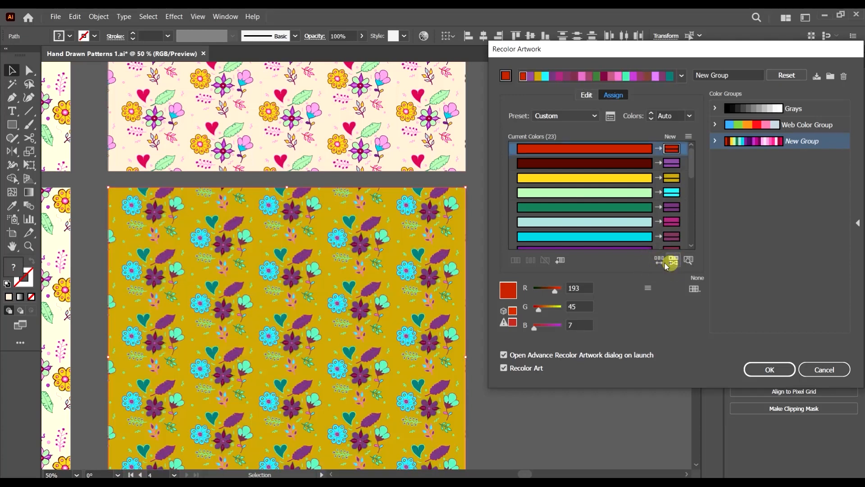
click(659, 260)
click(659, 261)
click(659, 261)
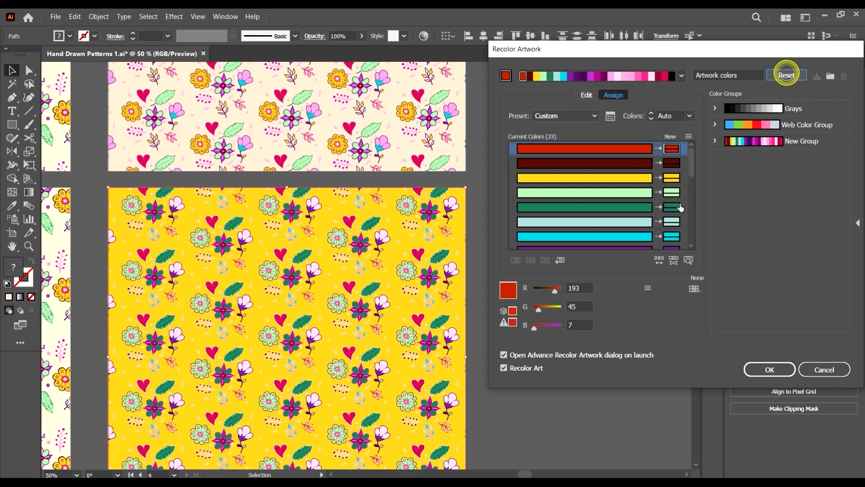
Randomly change the color order until the artwork has a light pink background with cyan round flowers
click(660, 259)
click(660, 260)
click(661, 262)
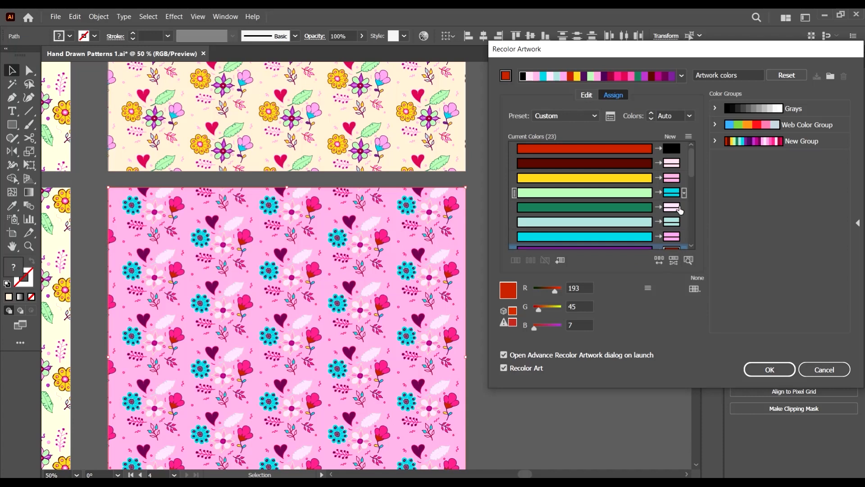
Swap the replacement colors of the yellow and light green rows, and swap them back
click(672, 192)
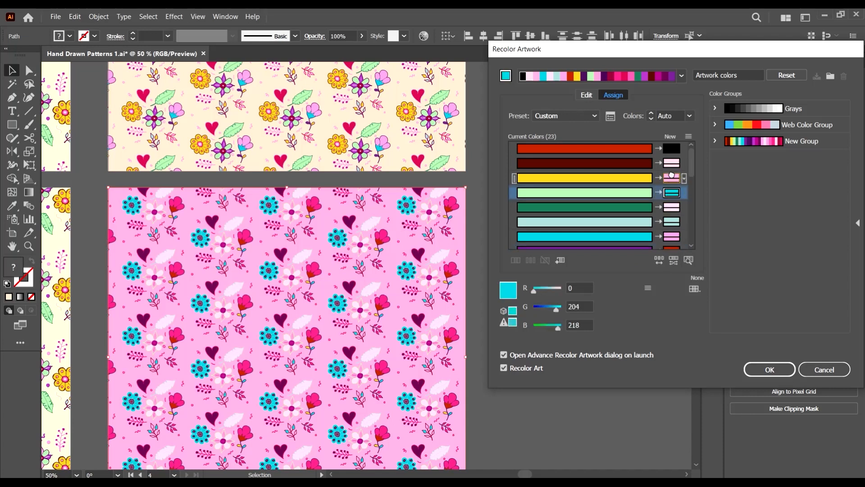
drag(672, 175, 674, 199)
mouse_move(671, 193)
mouse_down()
mouse_move(673, 179)
mouse_move(677, 188)
mouse_up()
Turn on color locating, isolate the original yellow to find where it is used, and restore the recolored preview
click(688, 260)
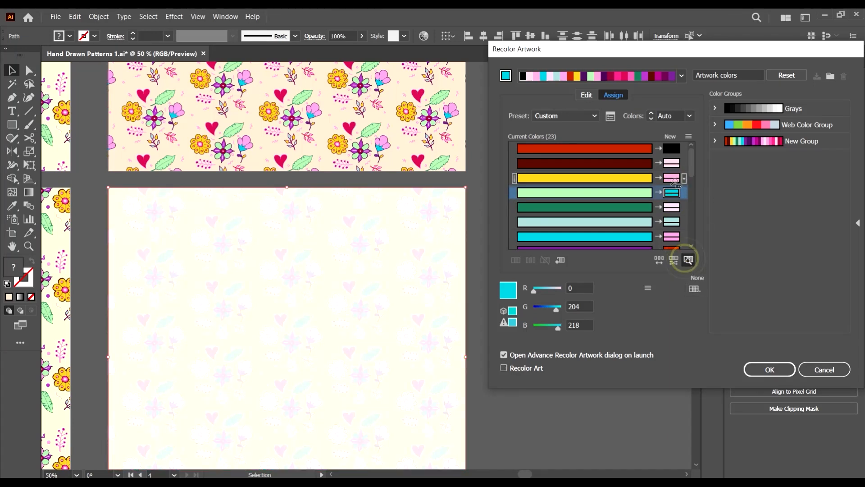
click(674, 178)
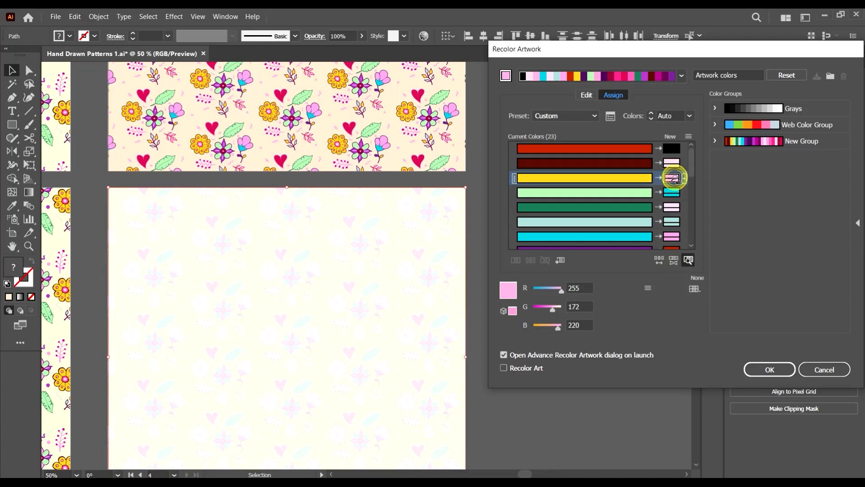
double_click(674, 178)
click(737, 210)
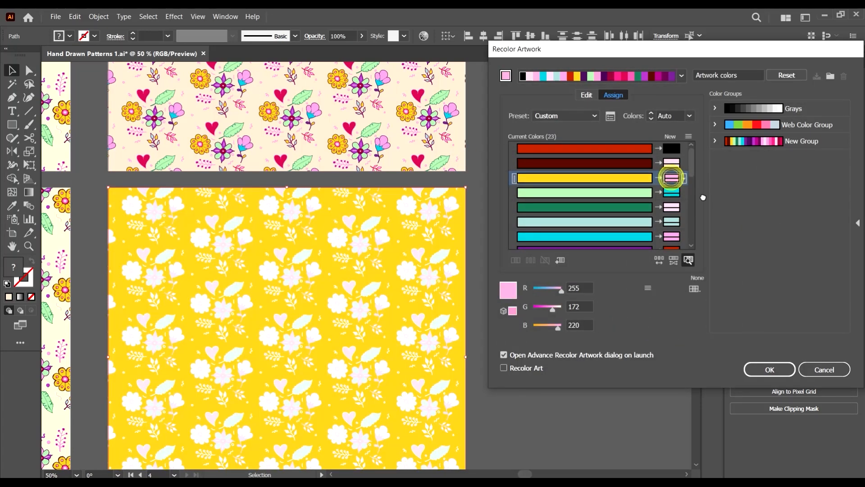
double_click(673, 178)
click(729, 212)
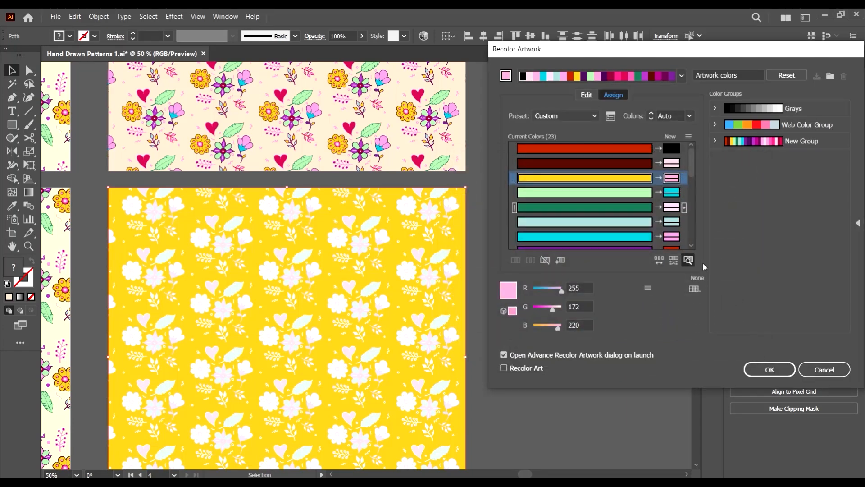
click(689, 260)
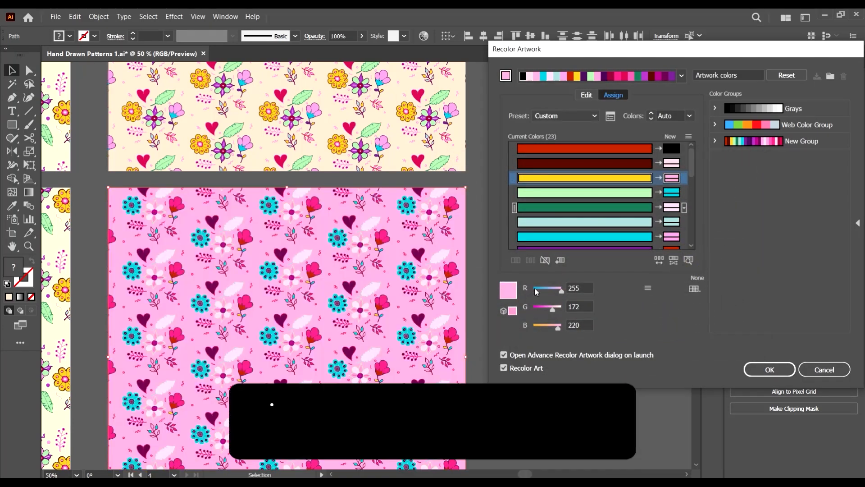
Adjust the light pink replacement of the yellow row to lilac, setting its red channel to 214
drag(552, 289, 551, 289)
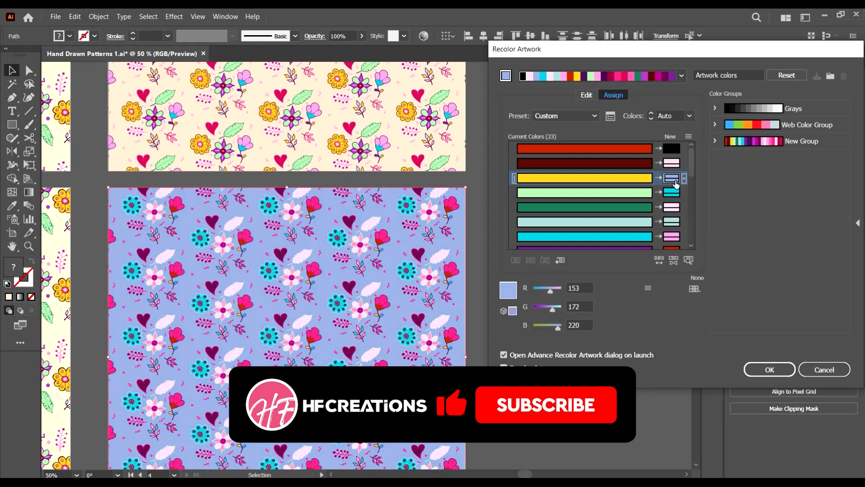
drag(673, 195, 672, 178)
drag(555, 294, 556, 292)
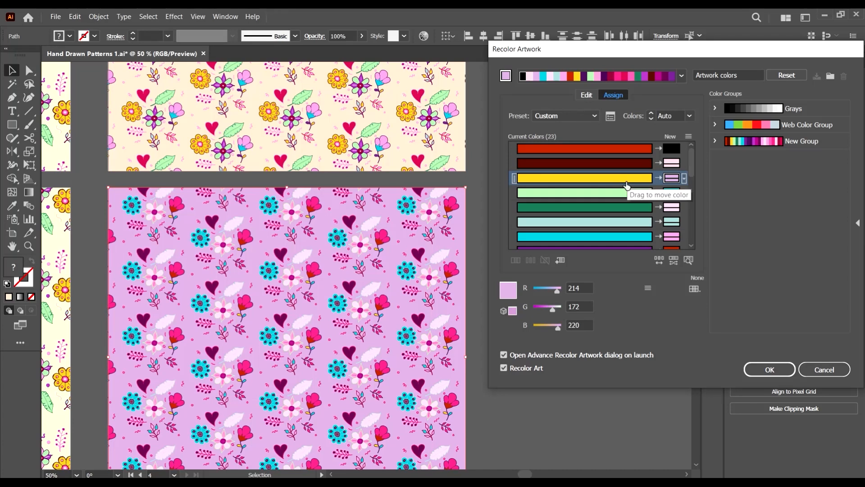
Turn on color locating, check where the purple, dark crimson and pale pink rows are used, and restore the recolored preview
scroll(631, 189, down, 5)
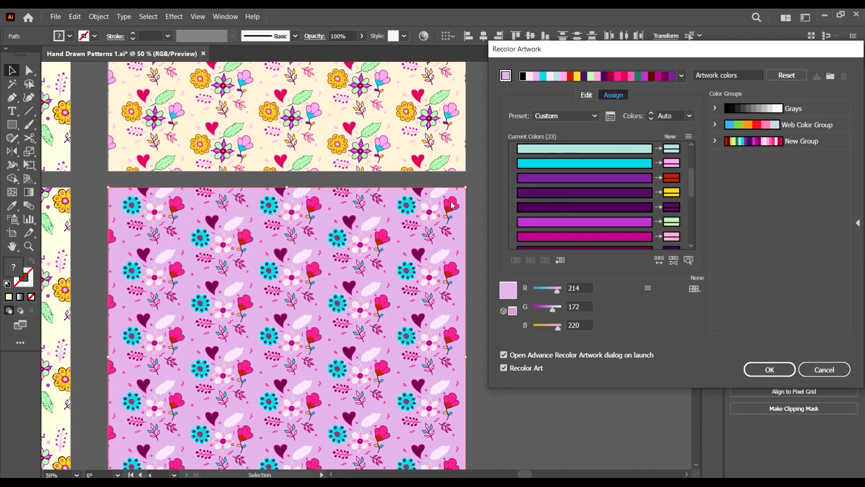
scroll(620, 188, up, 5)
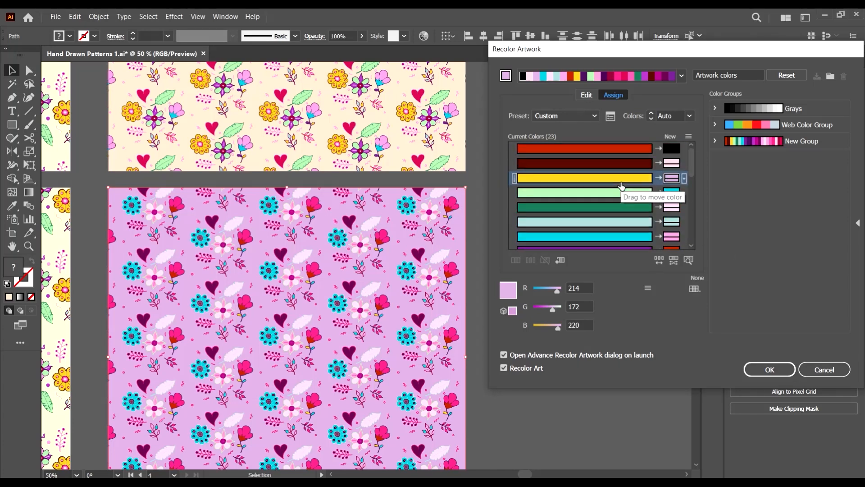
click(688, 260)
scroll(672, 244, down, 3)
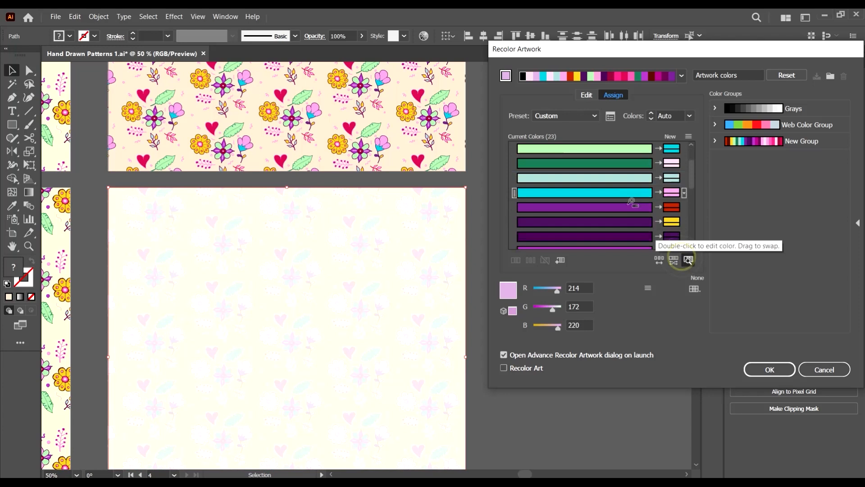
click(675, 207)
scroll(672, 206, down, 4)
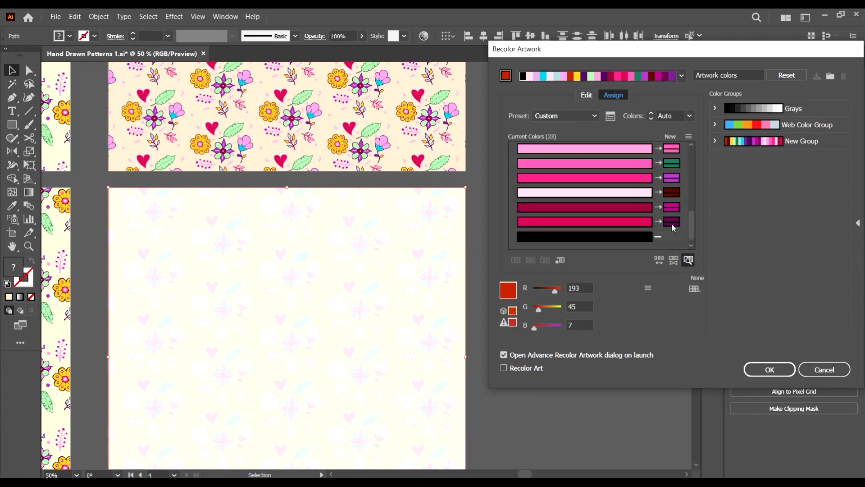
click(672, 207)
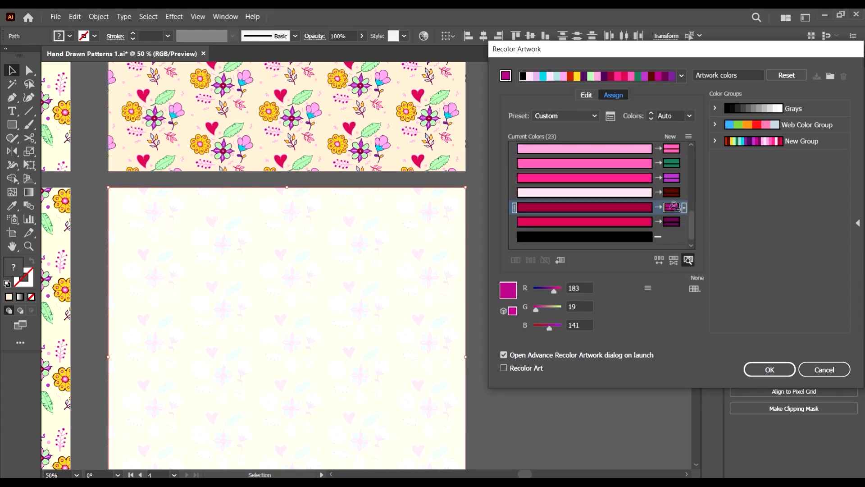
click(672, 193)
click(689, 260)
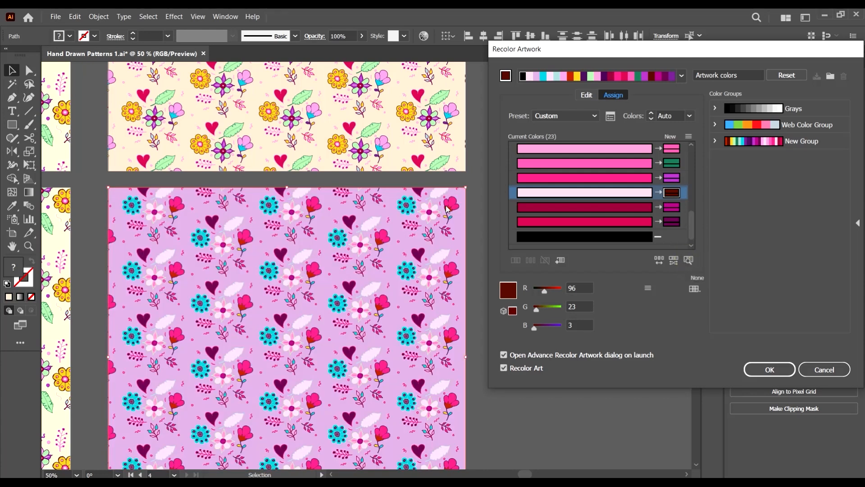
Turn on color locating again and isolate the light pink and dark crimson rows to find where they are used
click(688, 260)
click(672, 148)
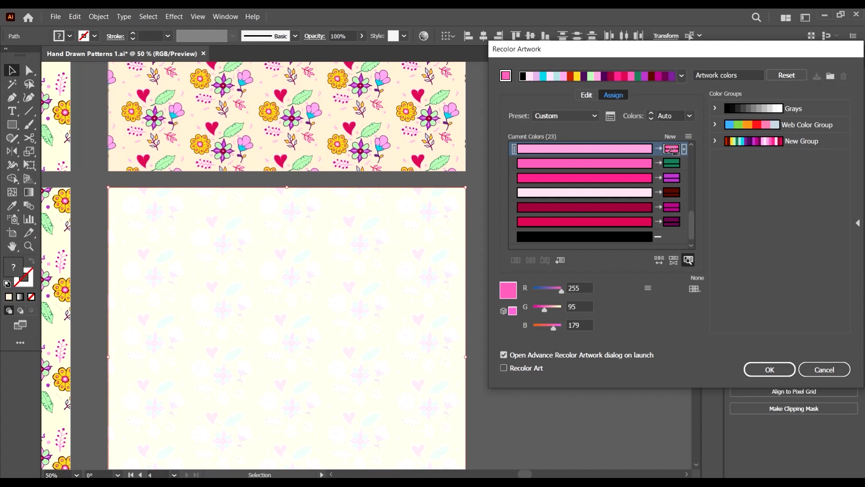
click(671, 207)
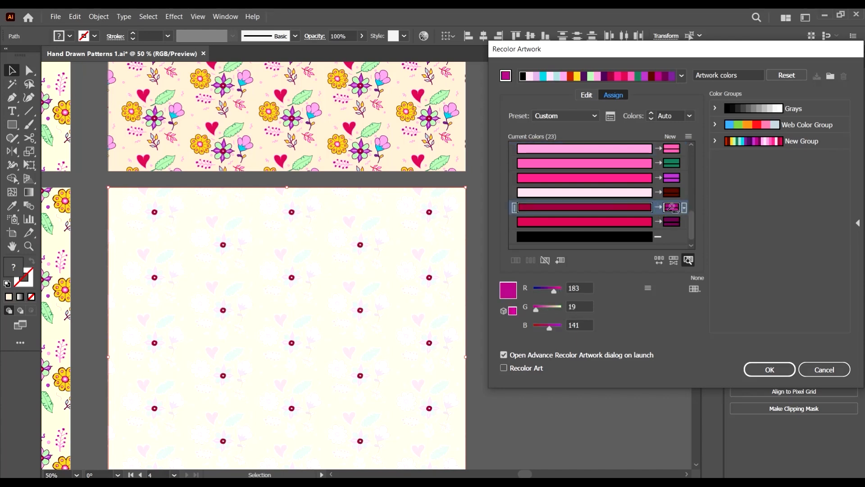
scroll(673, 207, up, 3)
Locate the near-white row's color in the artwork and change its hot pink replacement to pale yellow, RGB 255, 255, 178
click(674, 179)
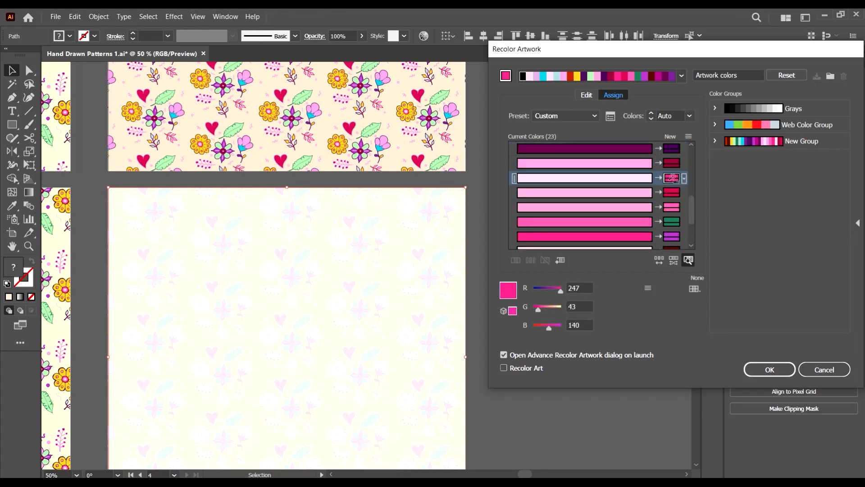
click(641, 177)
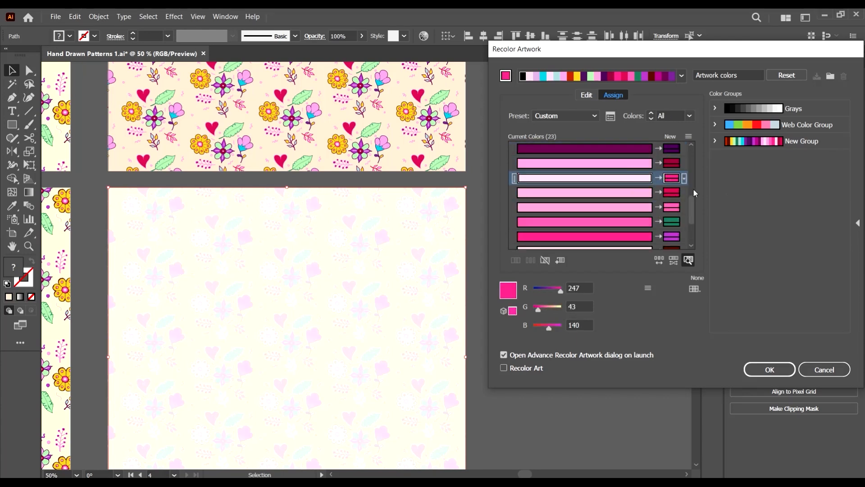
click(689, 260)
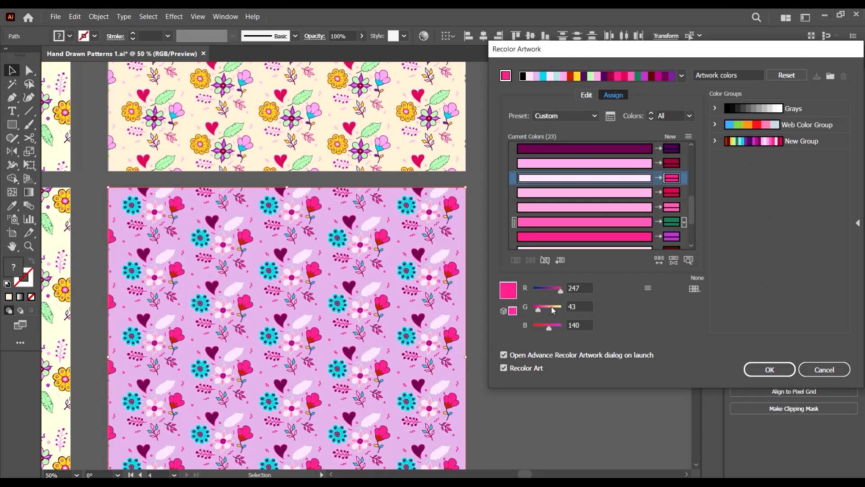
click(552, 307)
drag(553, 308, 553, 329)
mouse_move(558, 291)
mouse_down()
mouse_move(590, 293)
mouse_move(564, 289)
mouse_up()
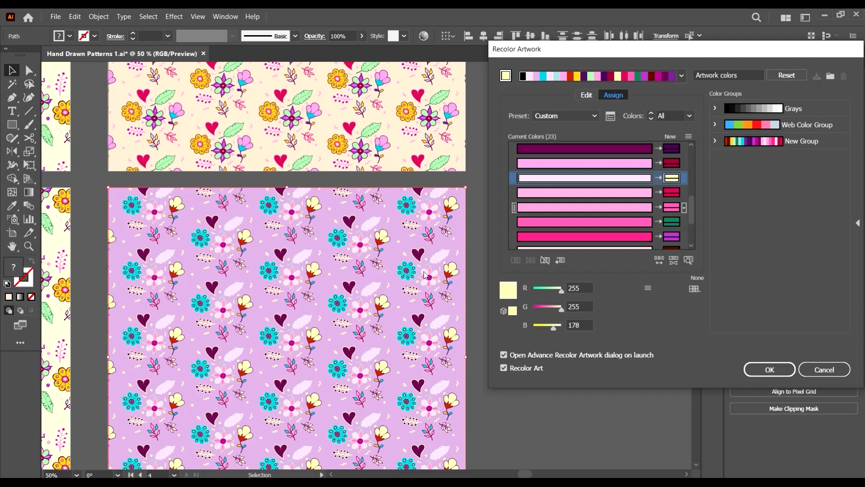
Locate the light green row's flowers and change their cyan replacement to hot pink, RGB 255, 56, 154
scroll(678, 198, up, 5)
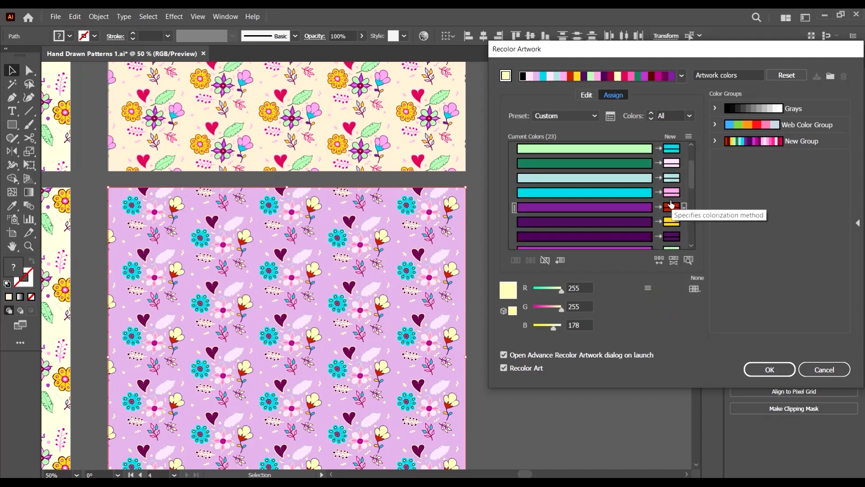
scroll(685, 201, down, 1)
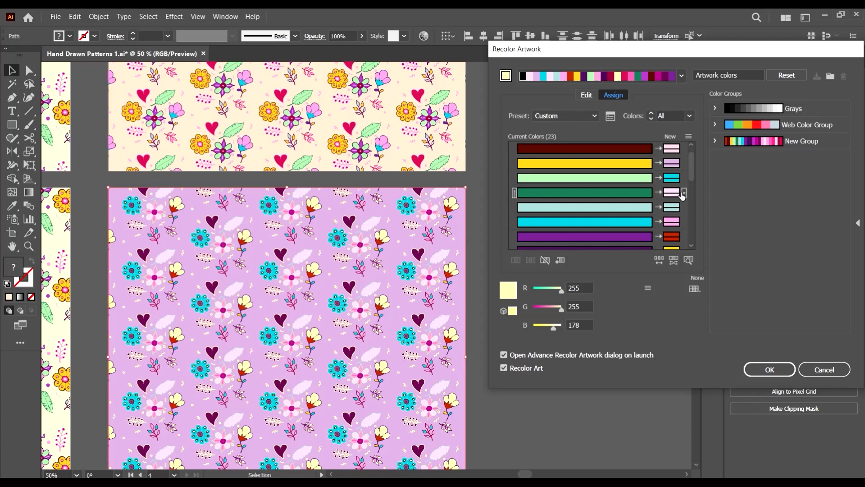
click(689, 260)
click(632, 177)
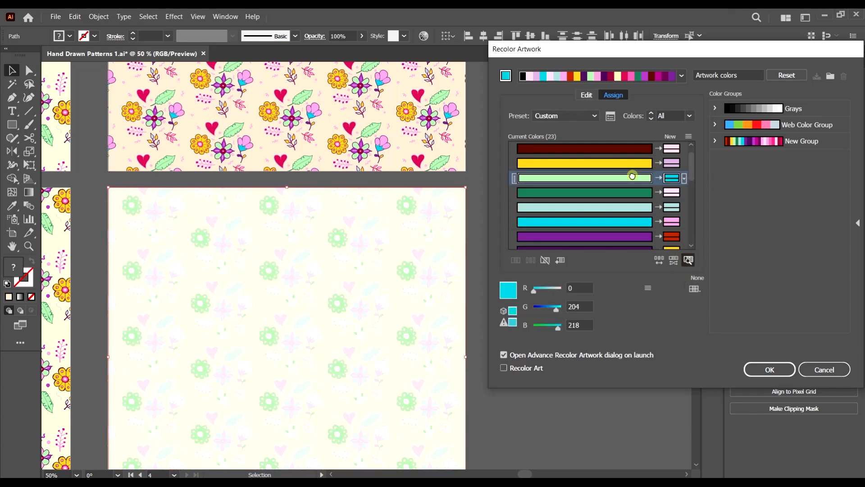
double_click(672, 178)
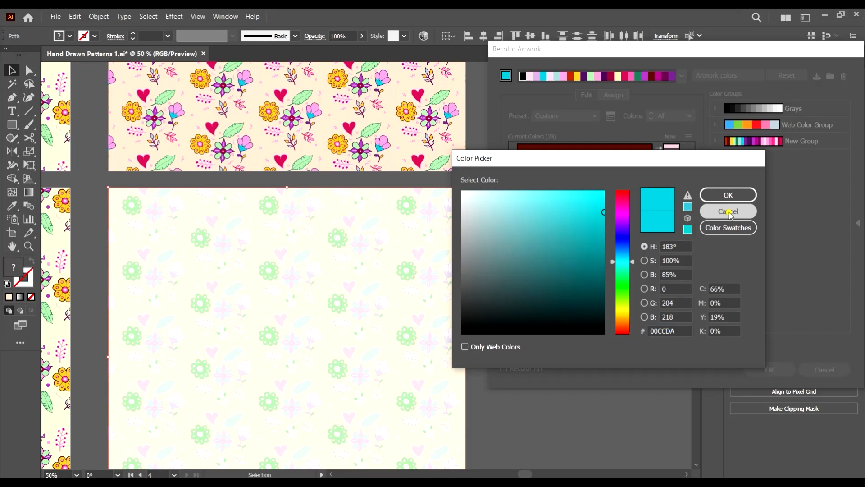
click(729, 211)
click(688, 260)
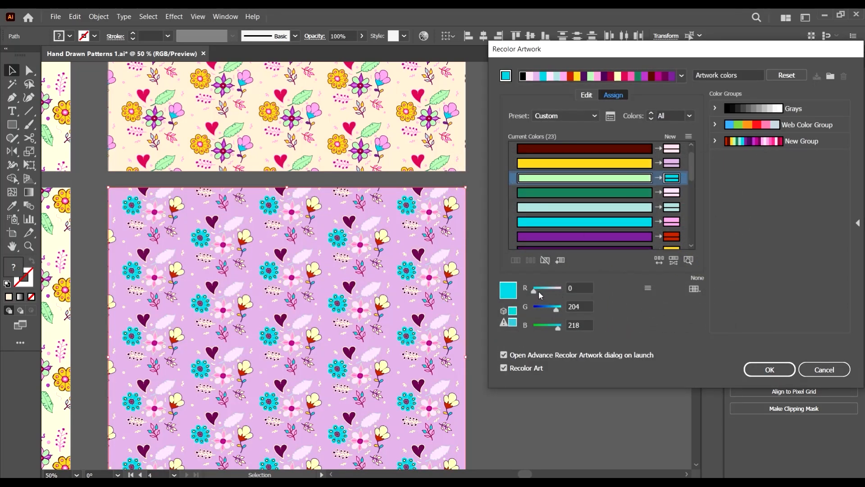
drag(534, 290, 554, 296)
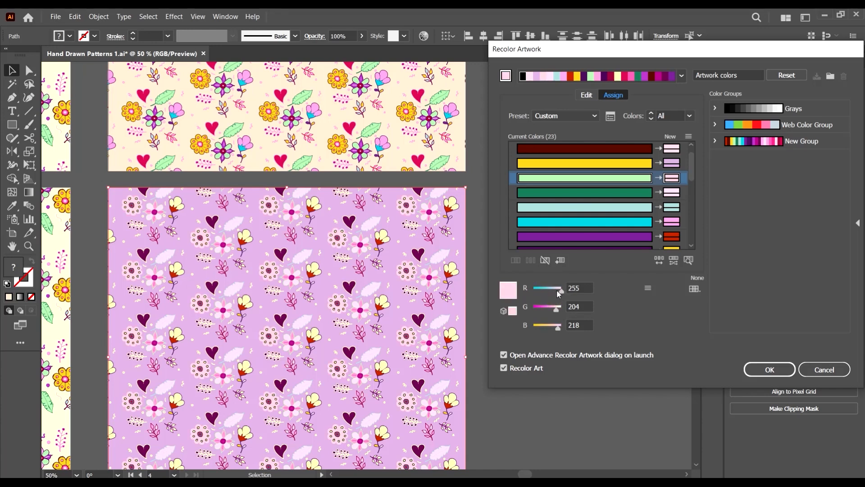
drag(558, 309, 555, 329)
click(551, 328)
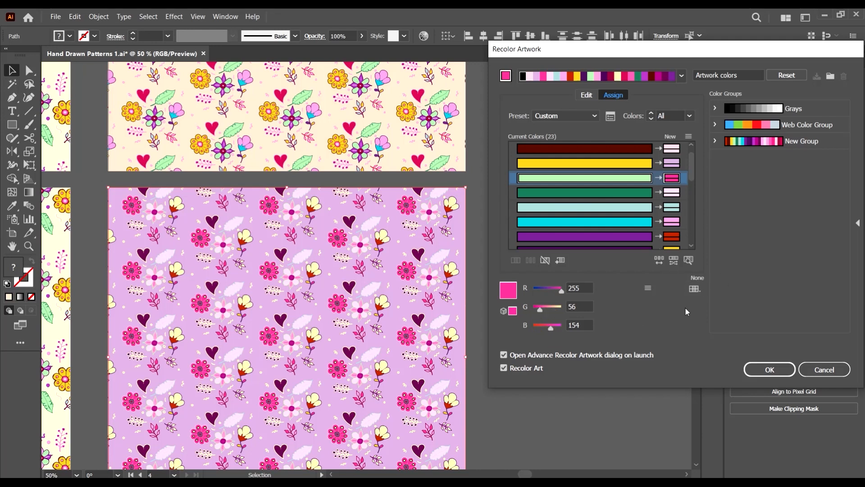
Adjust the pale pink replacement of the dark green row to a purplish magenta, RGB 213, 47, 195
click(671, 193)
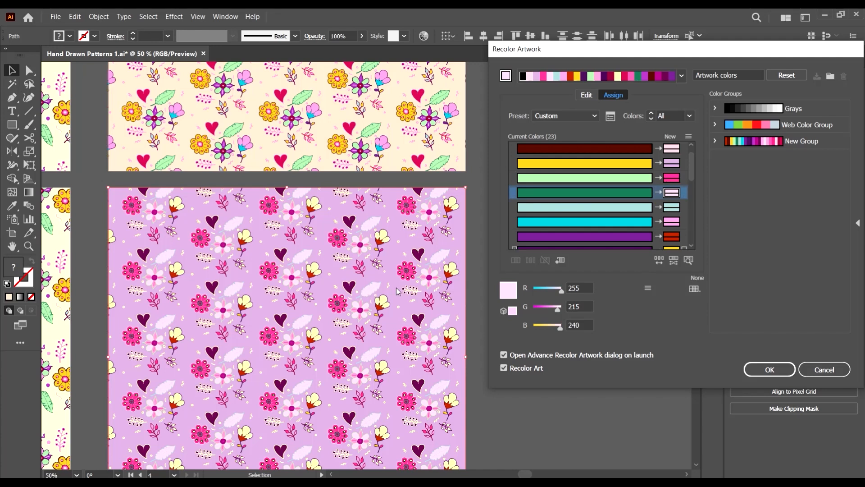
click(688, 260)
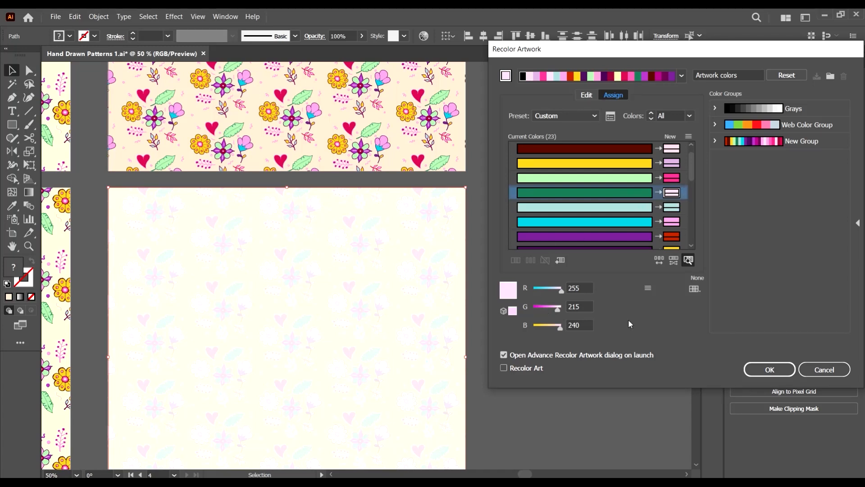
click(689, 261)
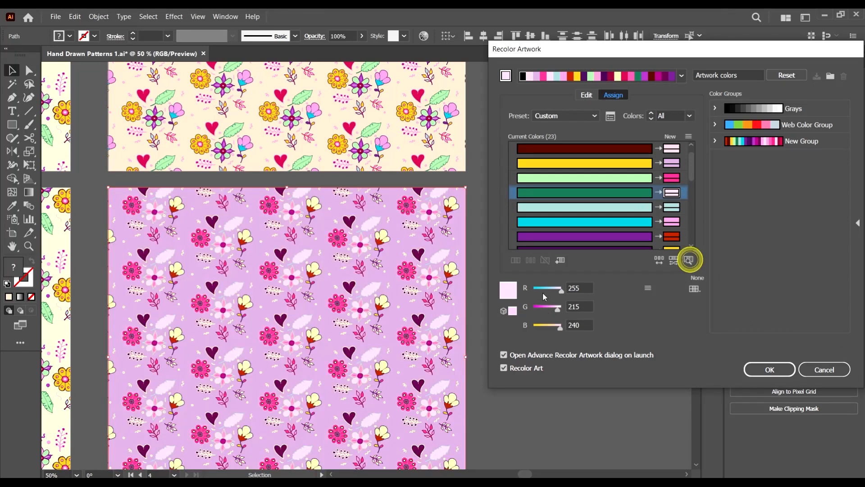
click(542, 289)
drag(542, 289, 555, 325)
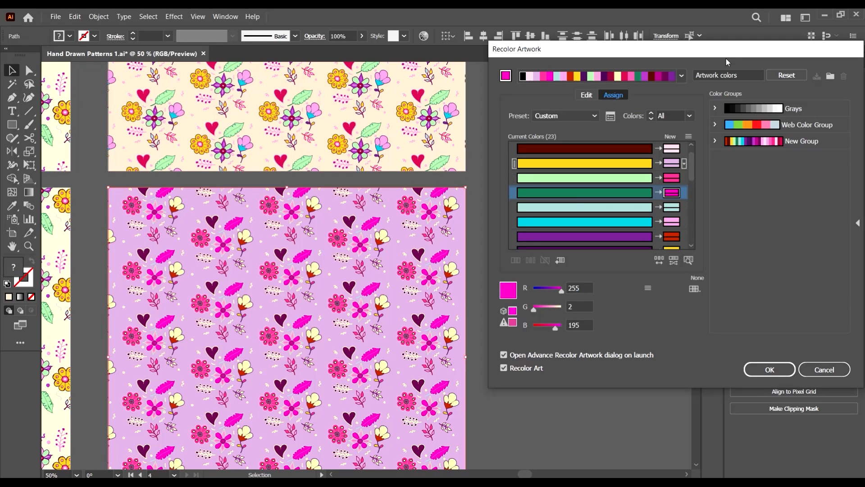
drag(730, 53, 723, 53)
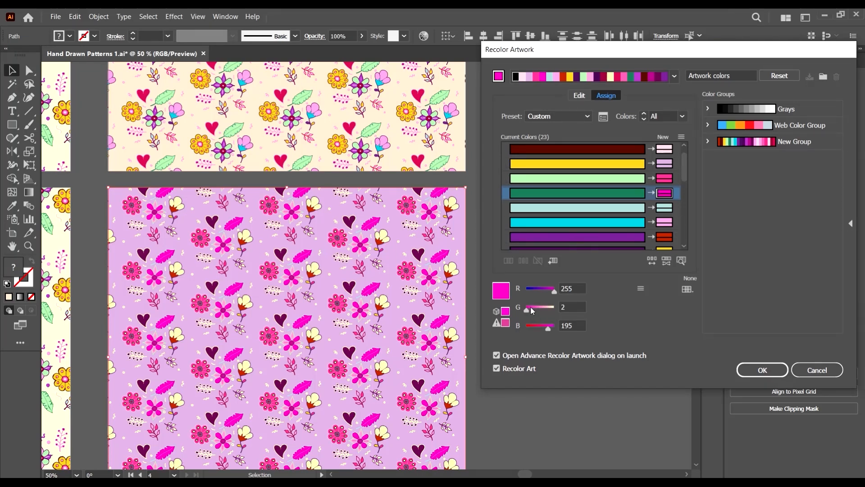
drag(532, 311, 550, 291)
click(663, 317)
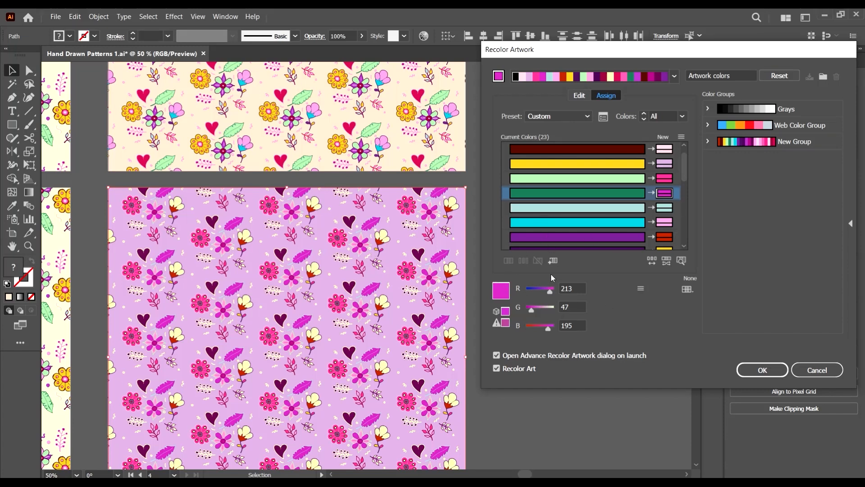
Turn on color locating and check the dark magenta row and the light pink row below it for the hearts' color
scroll(626, 178, up, 1)
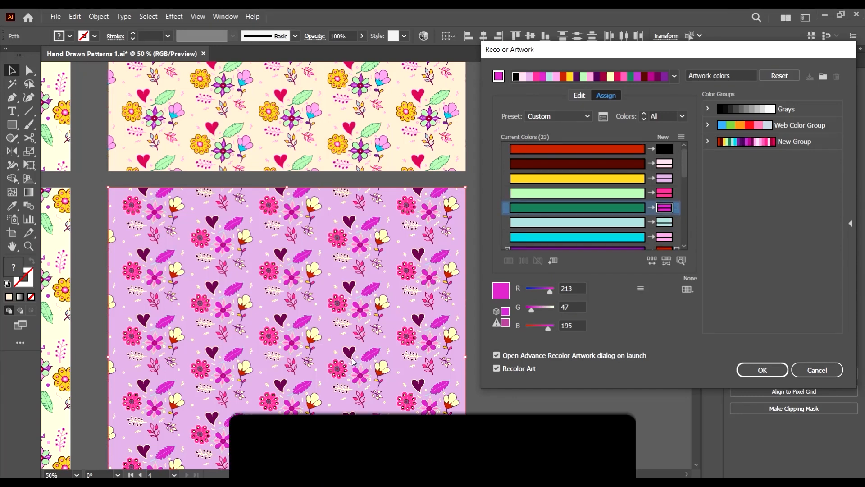
scroll(668, 229, down, 4)
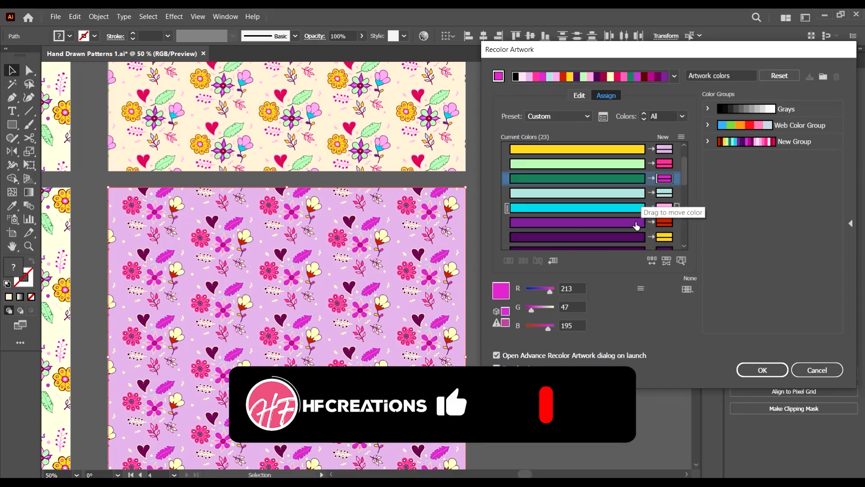
scroll(591, 233, down, 3)
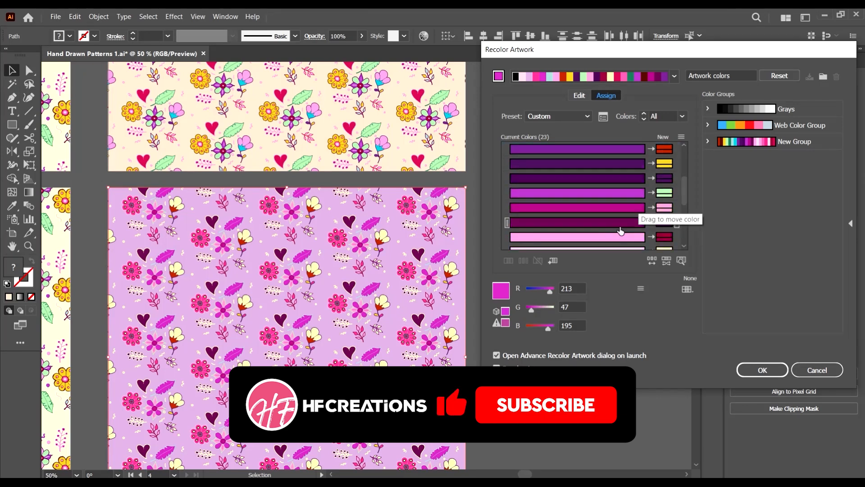
click(682, 261)
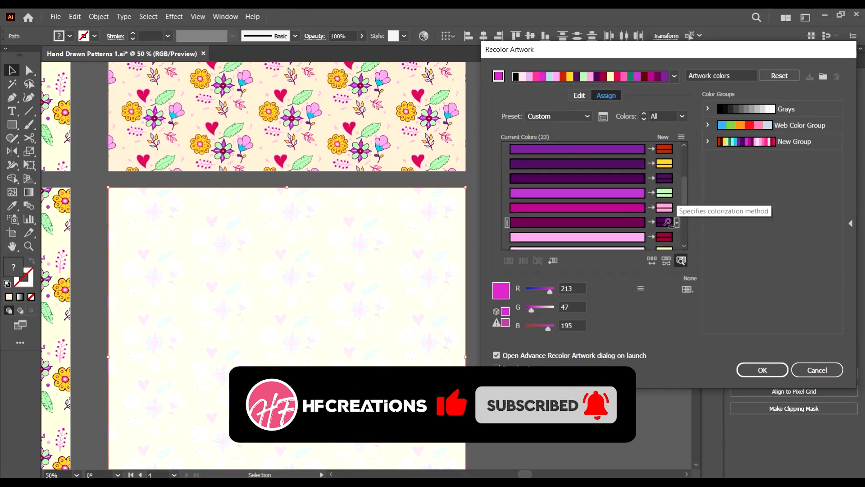
click(666, 223)
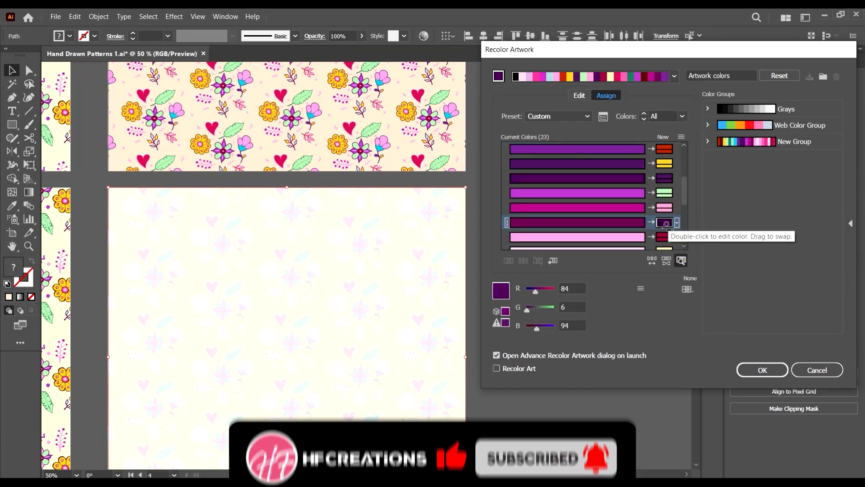
click(664, 236)
scroll(668, 237, down, 5)
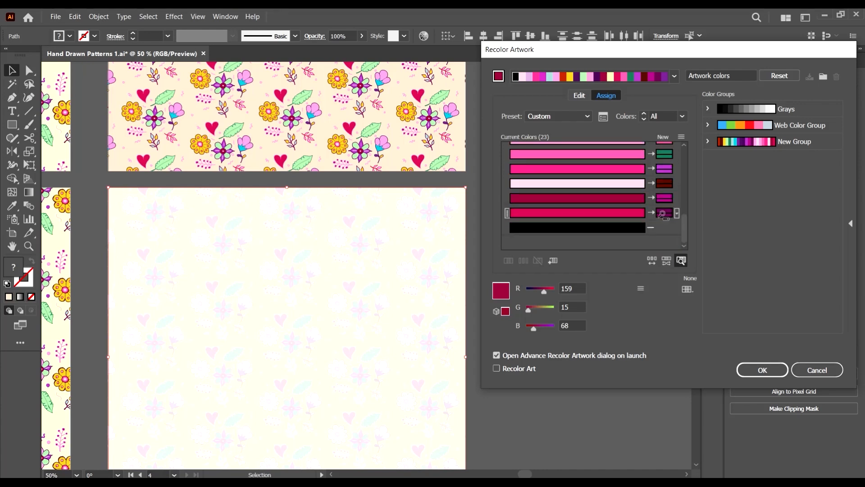
Select the crimson row above black, restore the recolored preview, and change its dark purple replacement to lavender, RGB 174, 142, 215
click(663, 213)
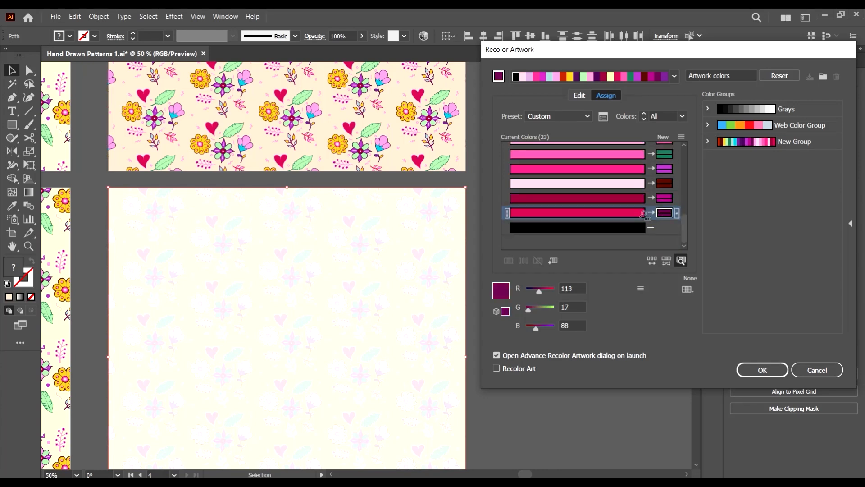
click(682, 261)
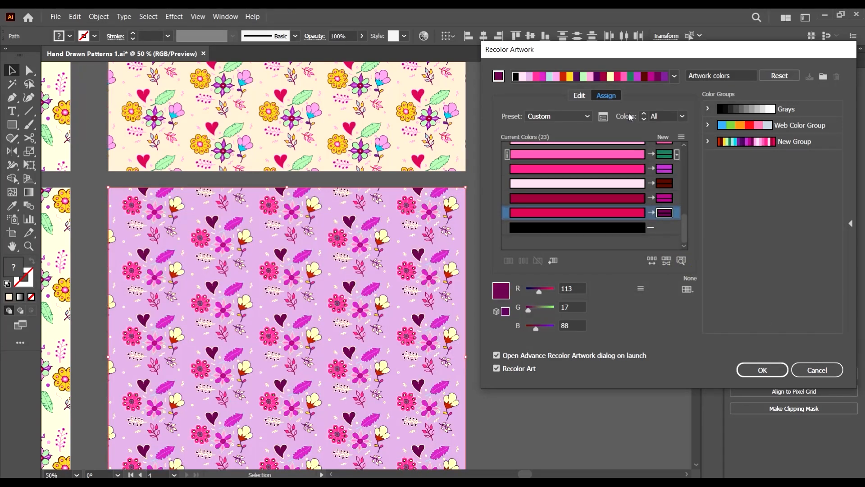
drag(539, 291, 543, 314)
drag(541, 328, 550, 328)
click(548, 326)
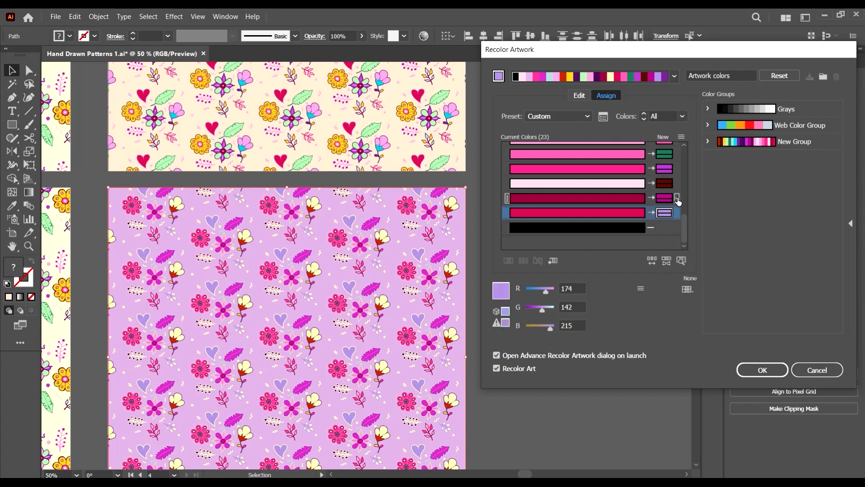
Locate the pink, magenta, green and dark purple replacement rows in the pattern one by one, then restore the full recolored preview
click(682, 260)
click(663, 198)
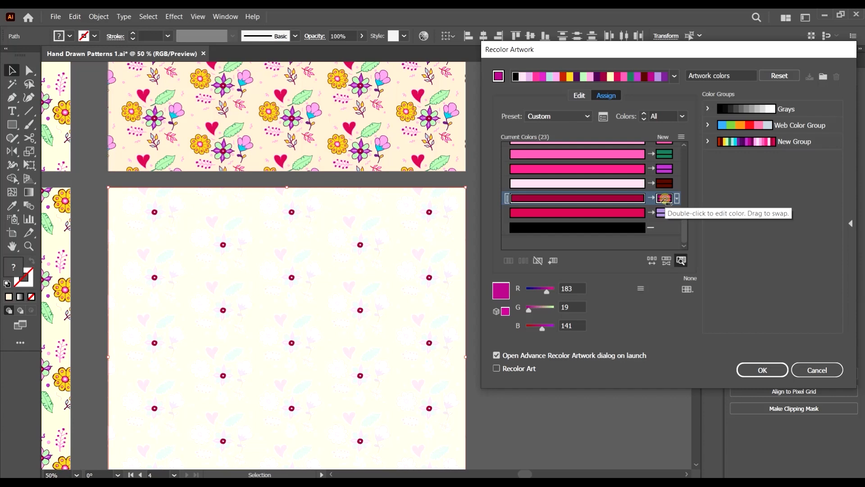
click(664, 183)
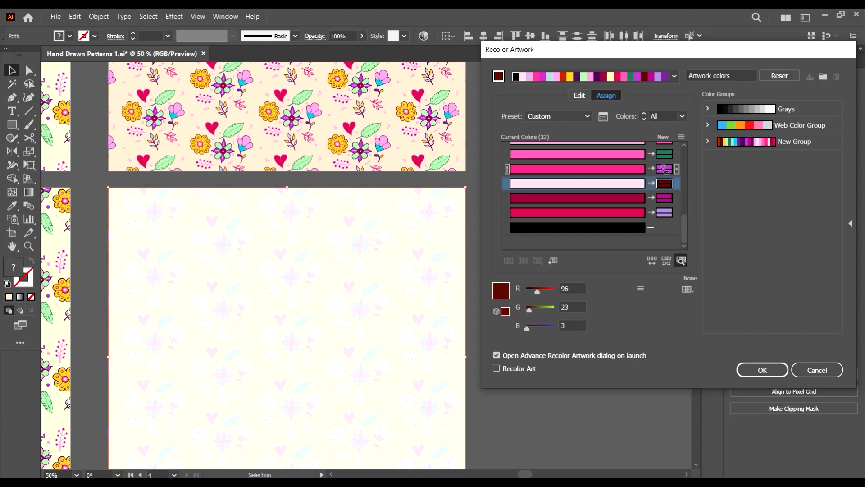
click(664, 168)
scroll(664, 170, up, 1)
click(664, 169)
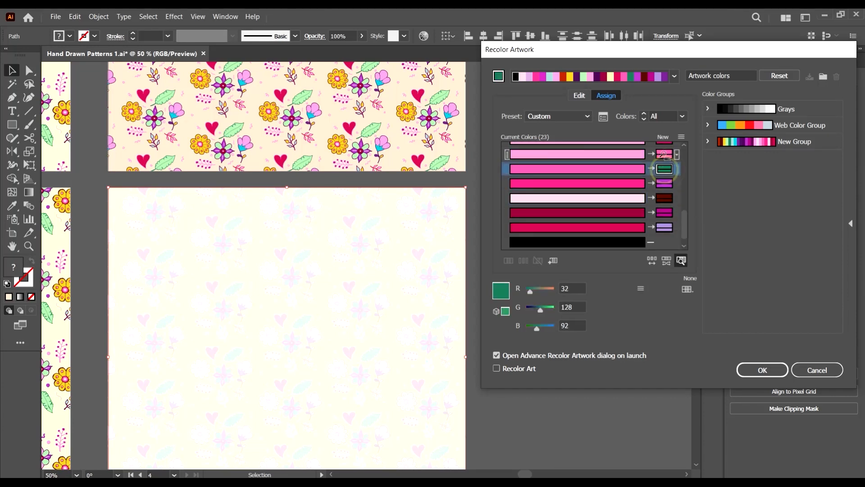
scroll(665, 169, up, 1)
click(665, 168)
scroll(663, 168, up, 3)
click(662, 167)
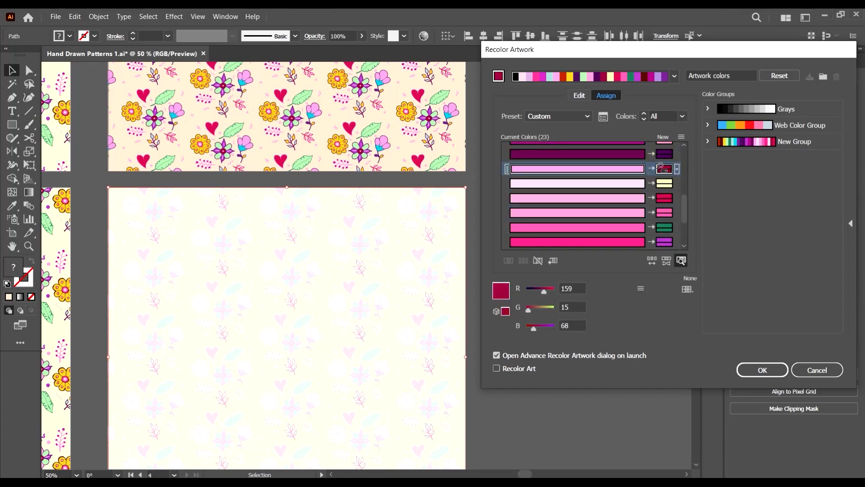
scroll(661, 167, up, 6)
click(667, 214)
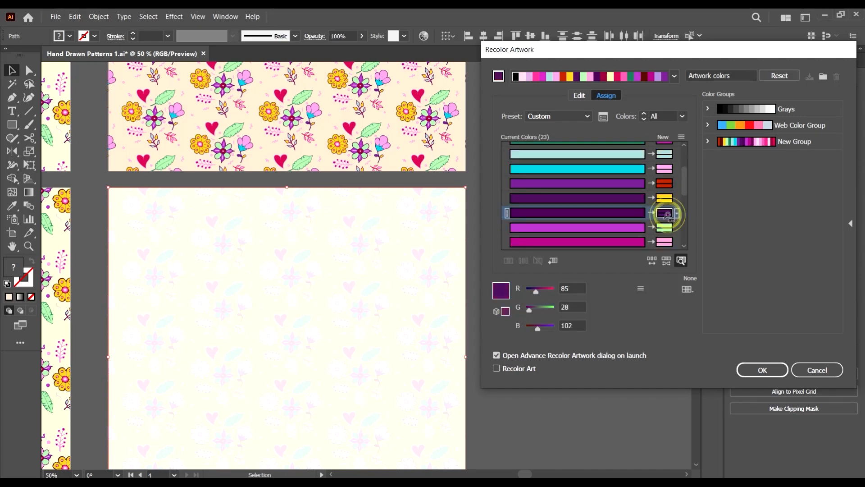
click(681, 260)
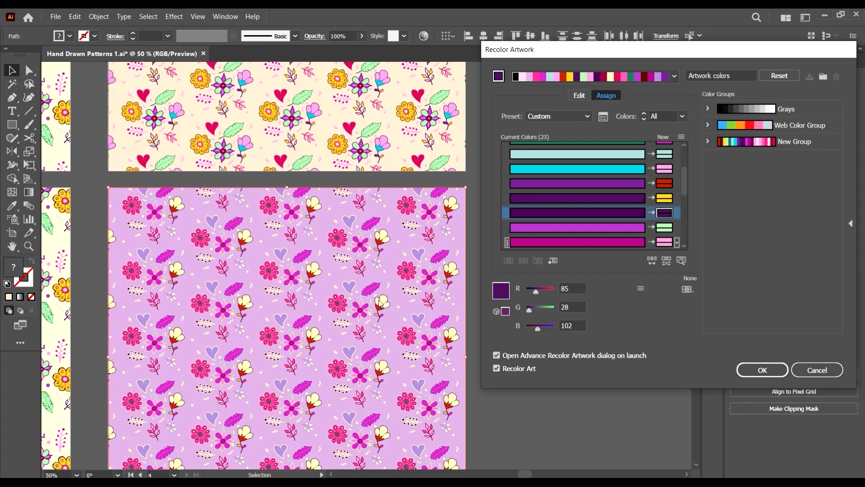
Apply the New Group color group to the selected pattern and reposition the recolor dialog to keep the artwork in view
drag(640, 53, 570, 54)
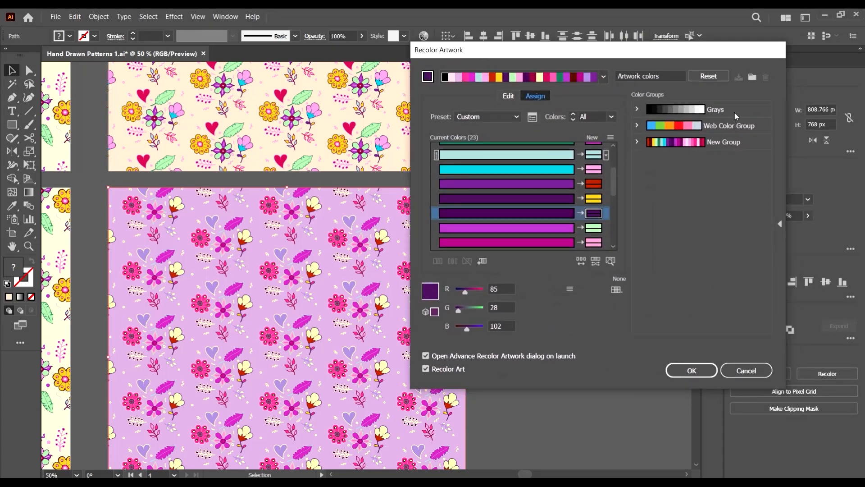
click(735, 142)
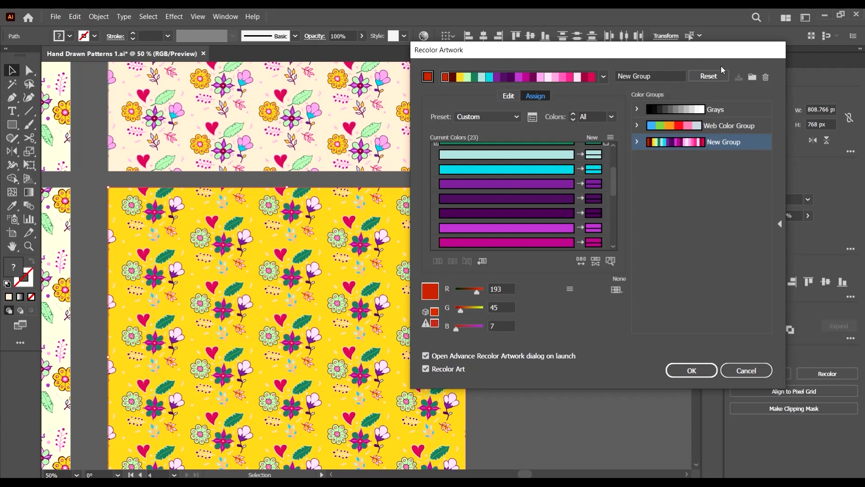
drag(724, 55, 752, 85)
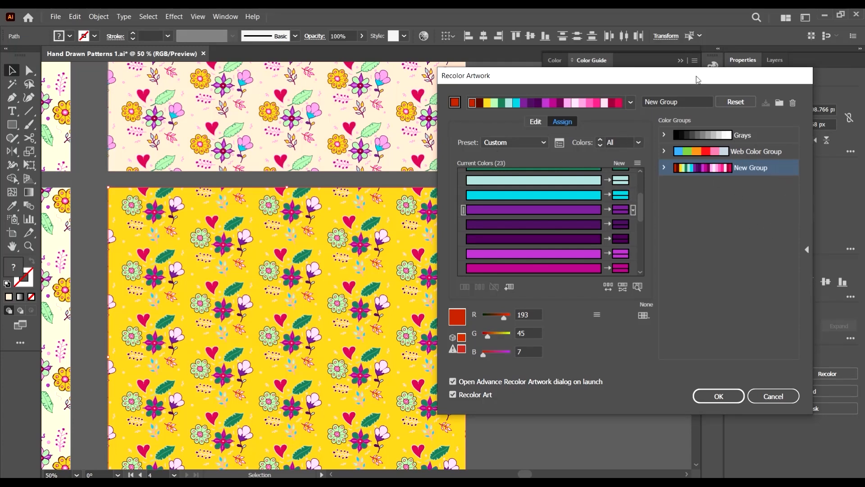
drag(695, 80, 735, 77)
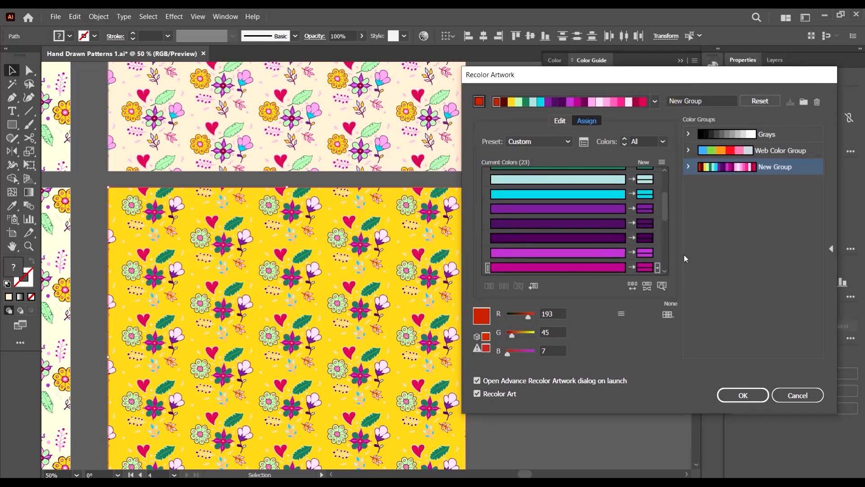
Randomly change the color order repeatedly until the pattern has a dark purple background with pale pink, red and green flowers
click(635, 287)
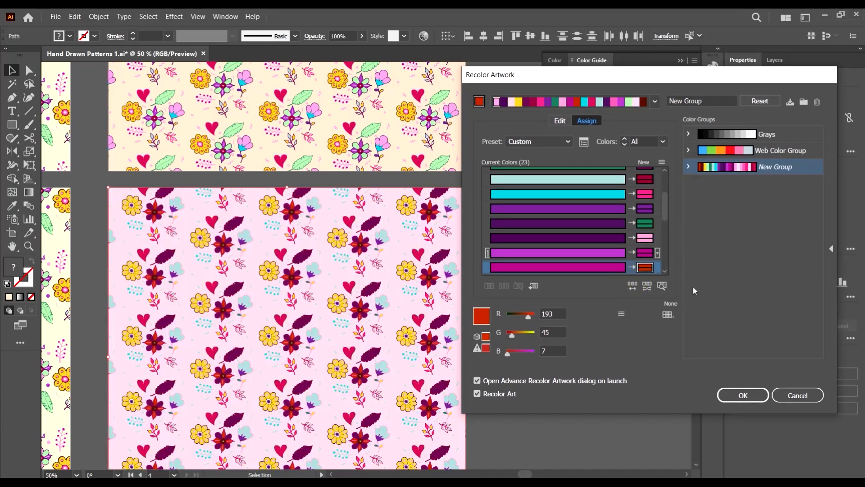
click(632, 285)
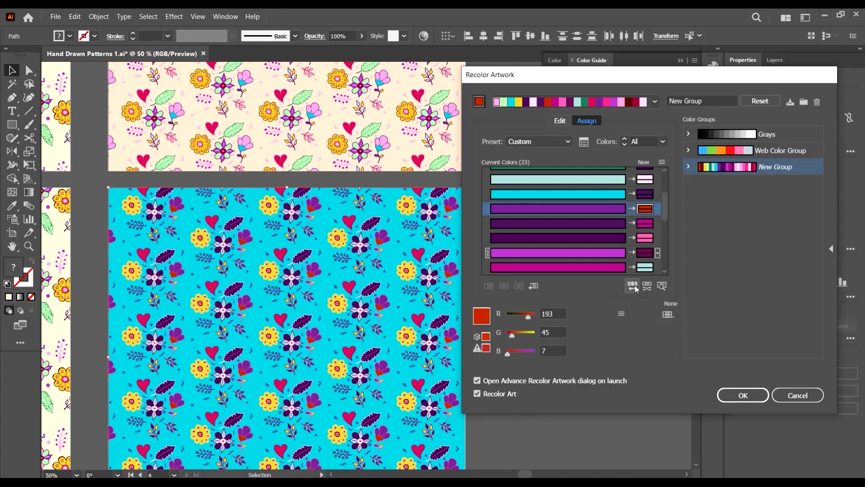
click(636, 288)
click(636, 288)
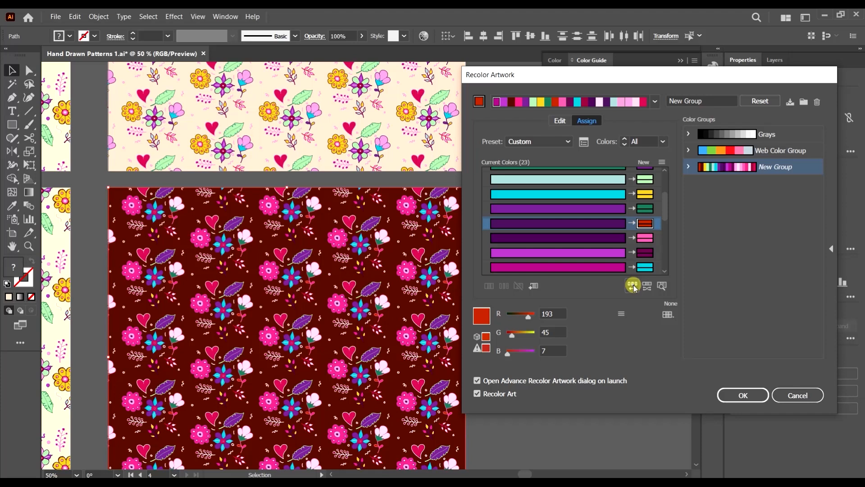
click(635, 288)
click(634, 288)
click(634, 287)
click(633, 287)
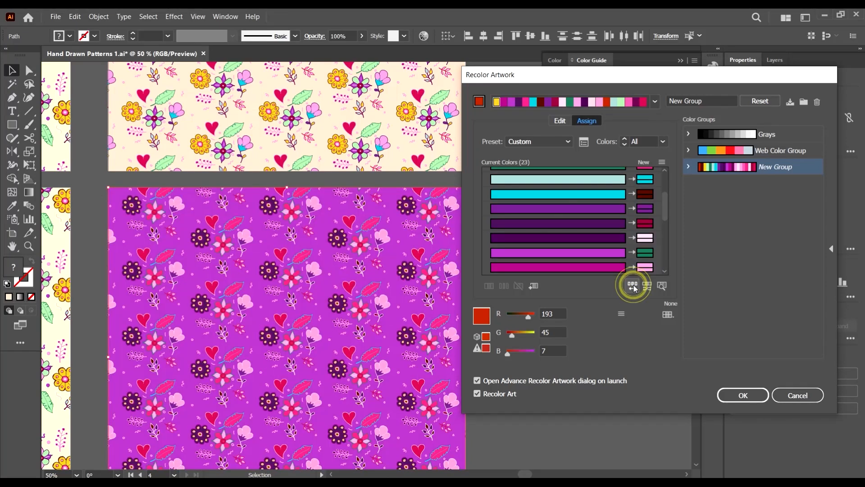
click(634, 287)
click(633, 287)
click(633, 288)
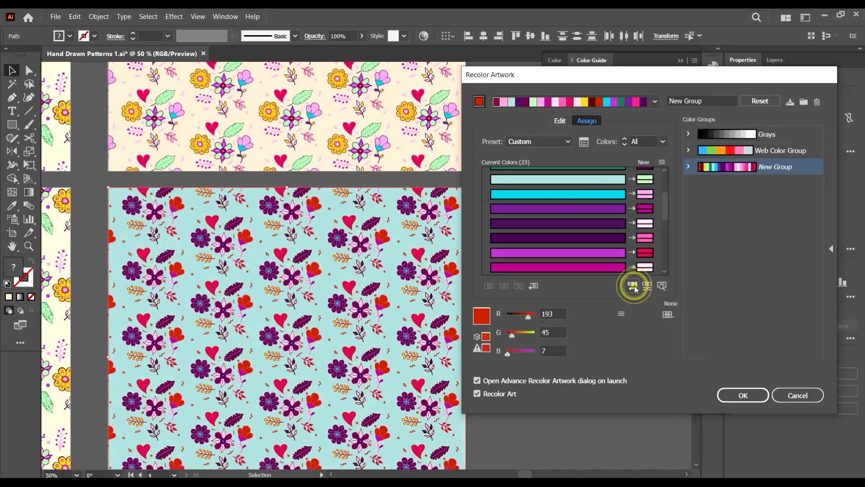
click(634, 287)
click(633, 287)
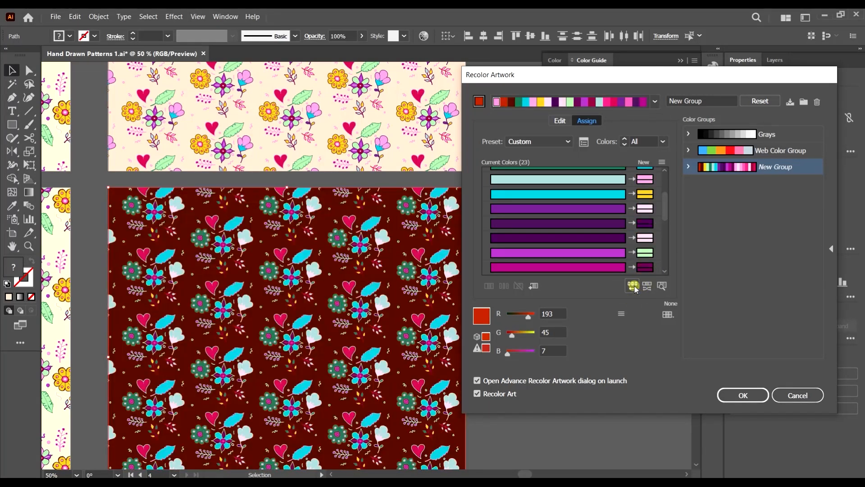
click(634, 287)
click(634, 287)
click(633, 287)
click(633, 287)
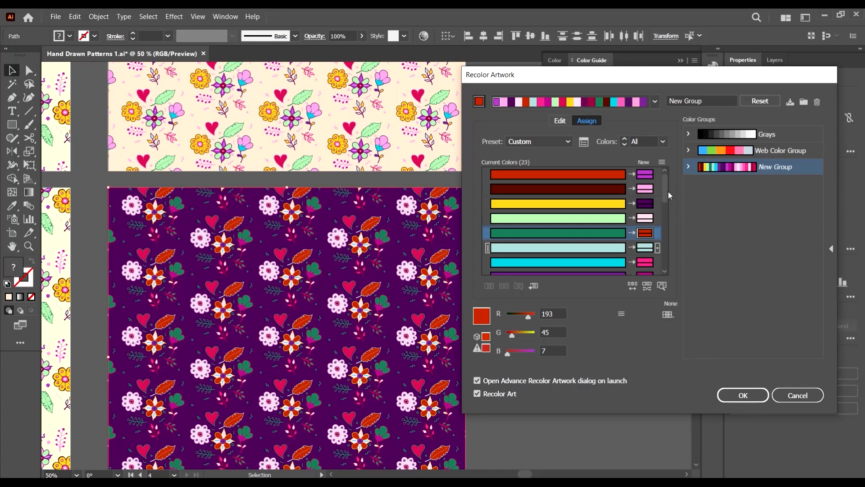
drag(666, 191, 665, 184)
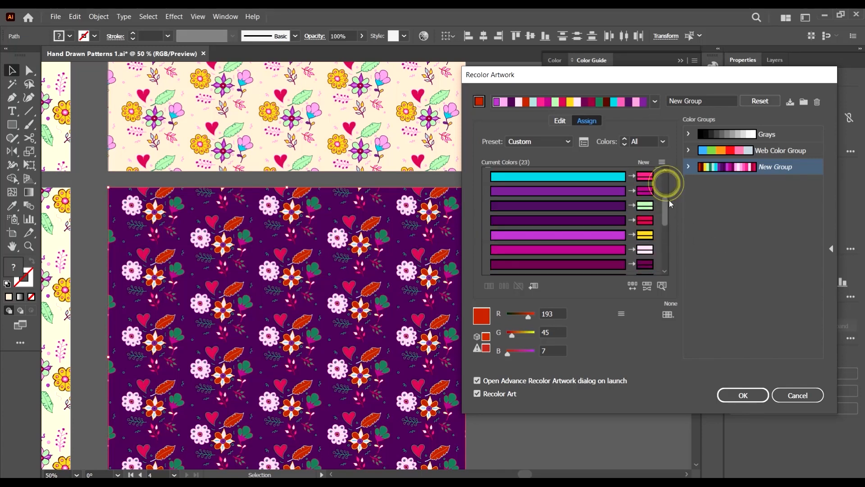
Keep shuffling the color order until the pattern has a light pink background with yellow, pink and dark purple flowers
click(634, 287)
click(634, 288)
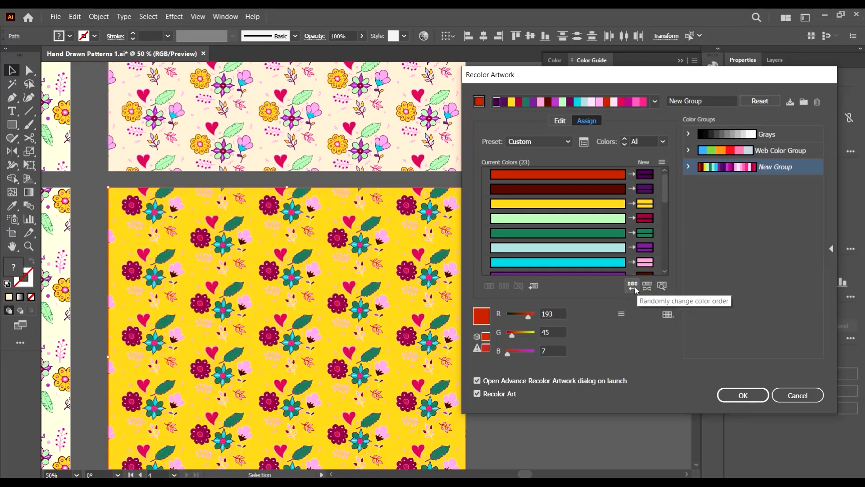
click(635, 288)
click(632, 287)
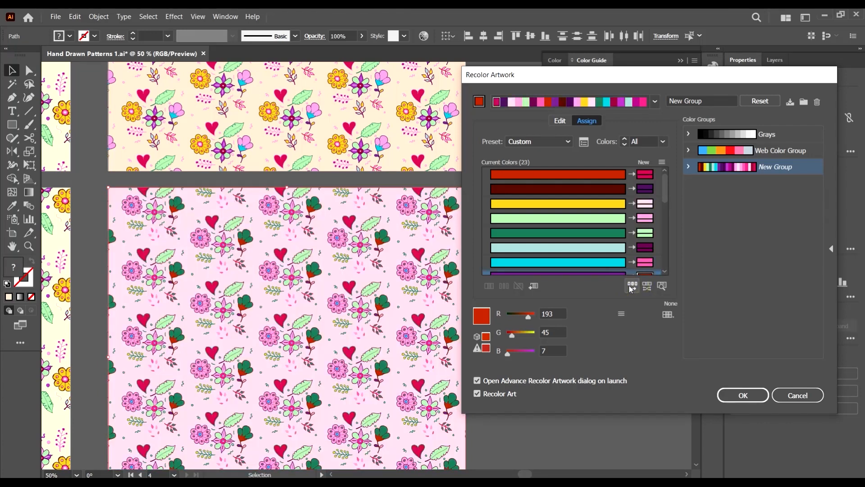
click(632, 288)
click(632, 288)
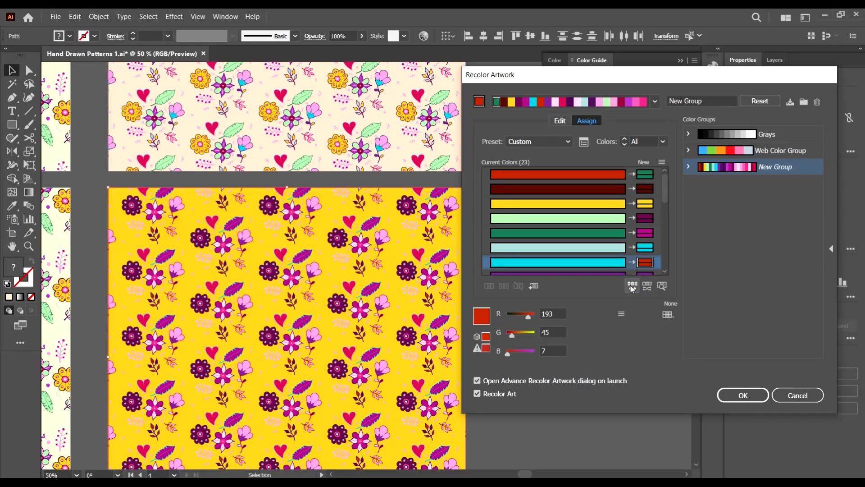
click(632, 287)
click(632, 288)
click(632, 287)
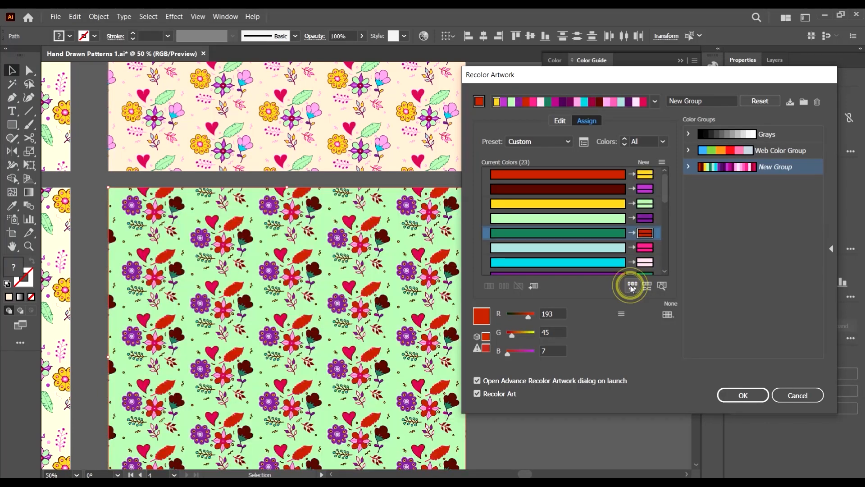
click(633, 288)
click(632, 288)
click(632, 288)
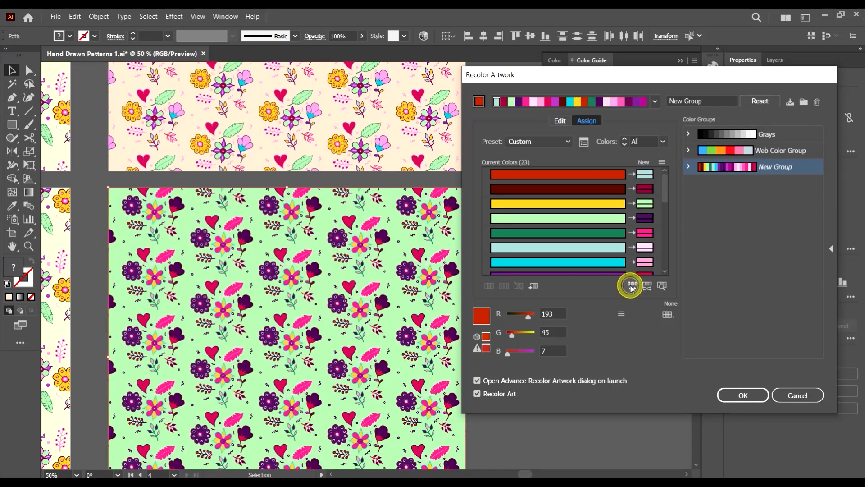
click(633, 287)
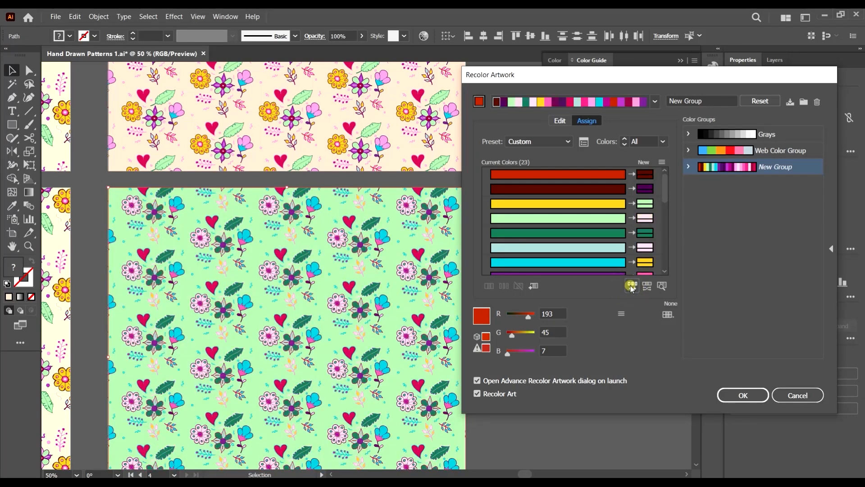
click(633, 287)
click(632, 286)
click(632, 286)
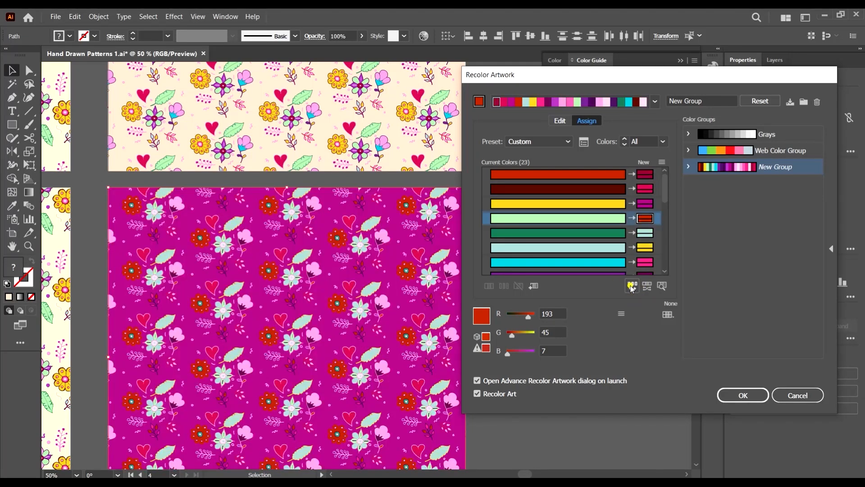
click(633, 287)
click(632, 288)
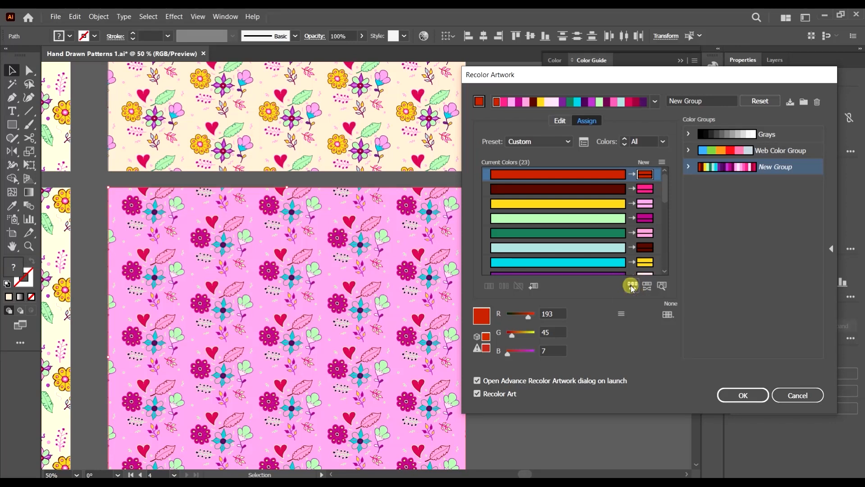
click(632, 286)
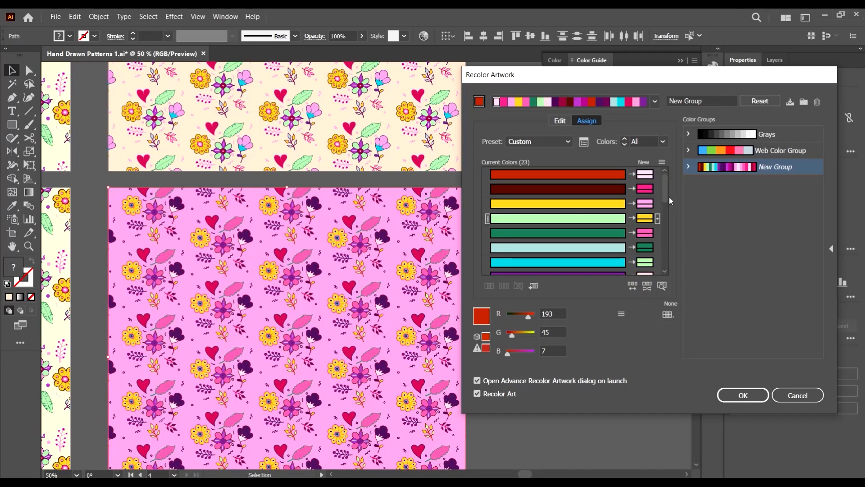
scroll(665, 193, down, 2)
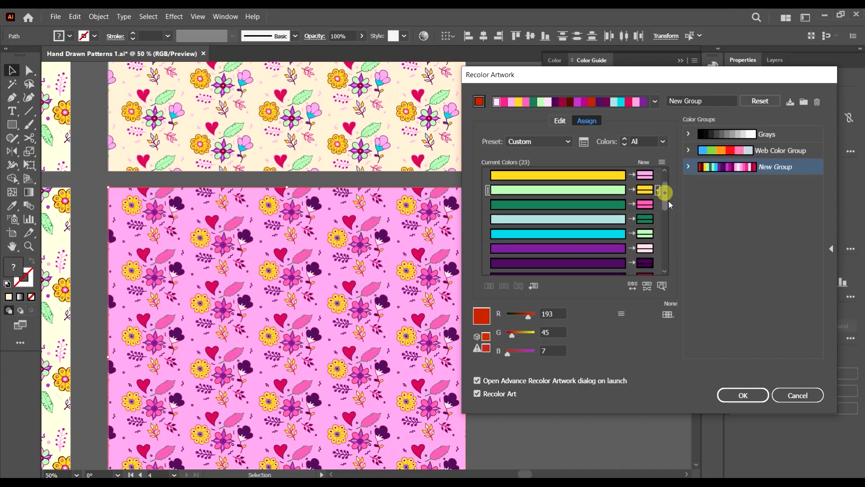
scroll(669, 184, up, 2)
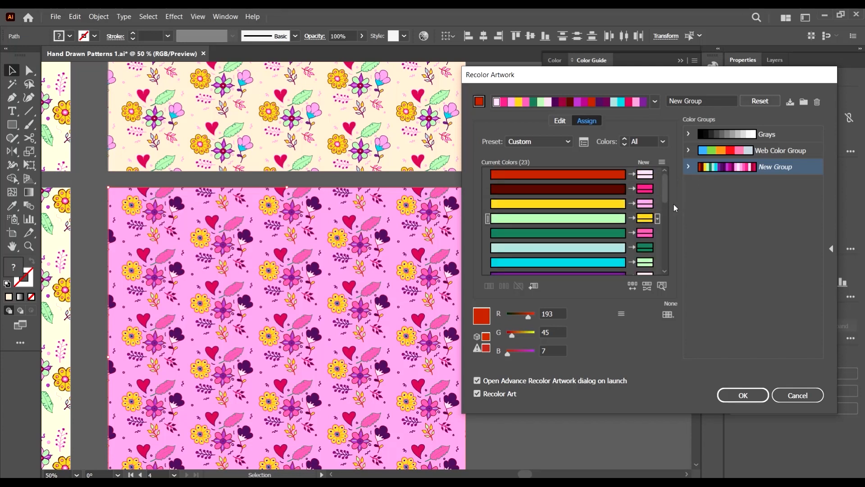
drag(667, 191, 669, 169)
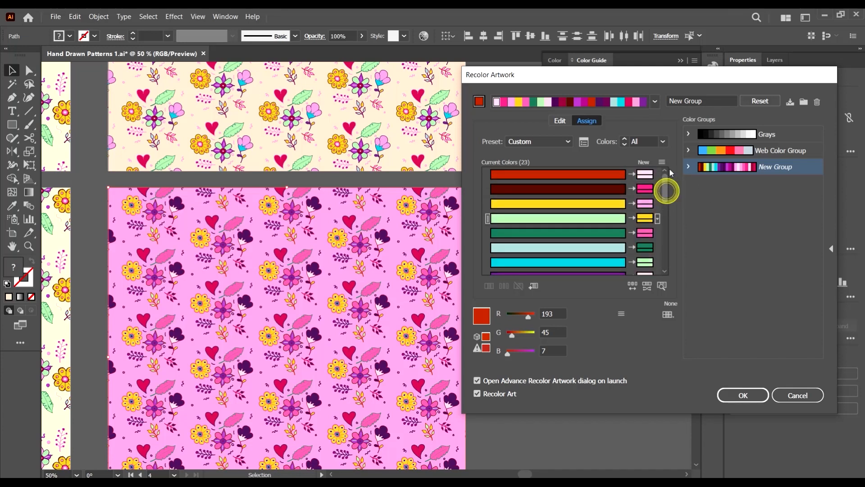
Save the shuffled colors as a new color group and rename it New Group1
click(804, 102)
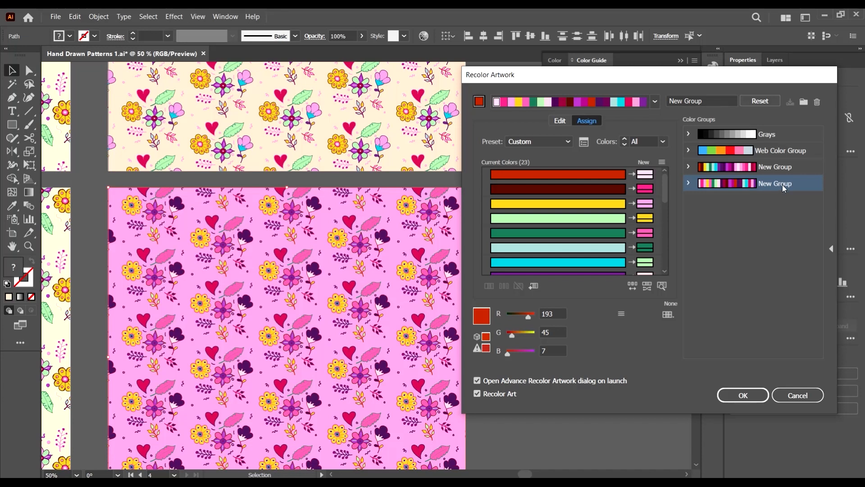
double_click(782, 184)
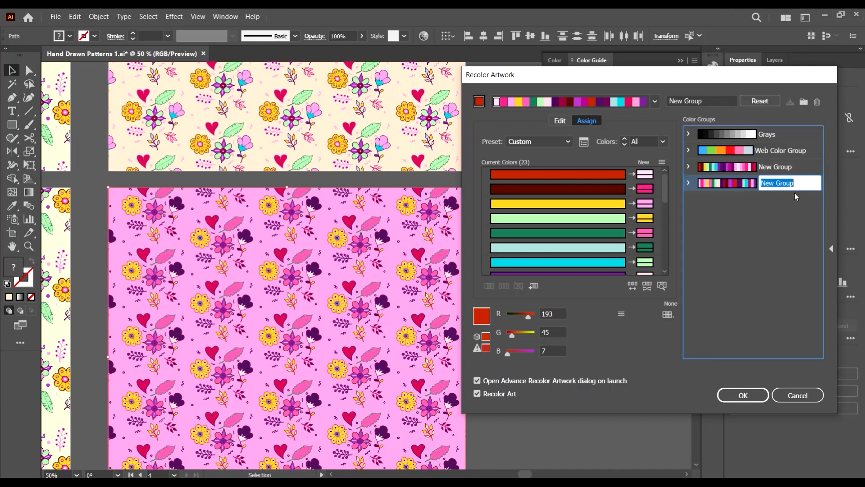
click(799, 182)
click(795, 220)
Compare the two saved colorways by applying New Group, New Group1 and New Group again to the pattern
click(795, 168)
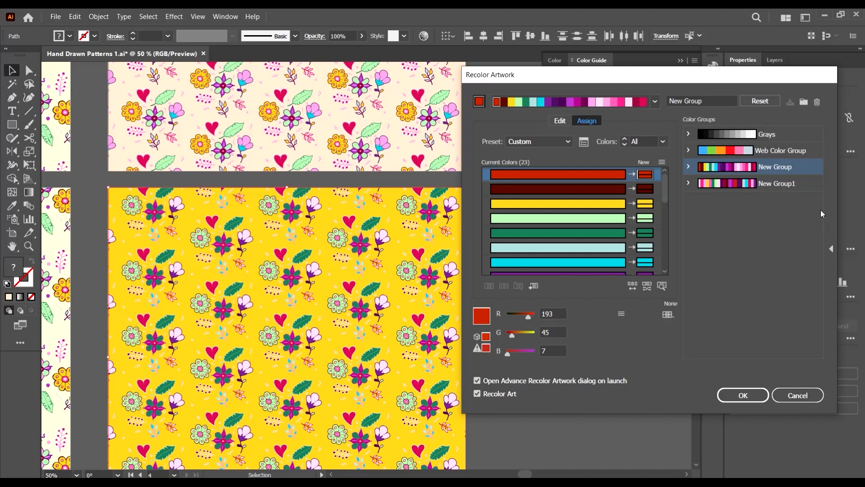
click(786, 186)
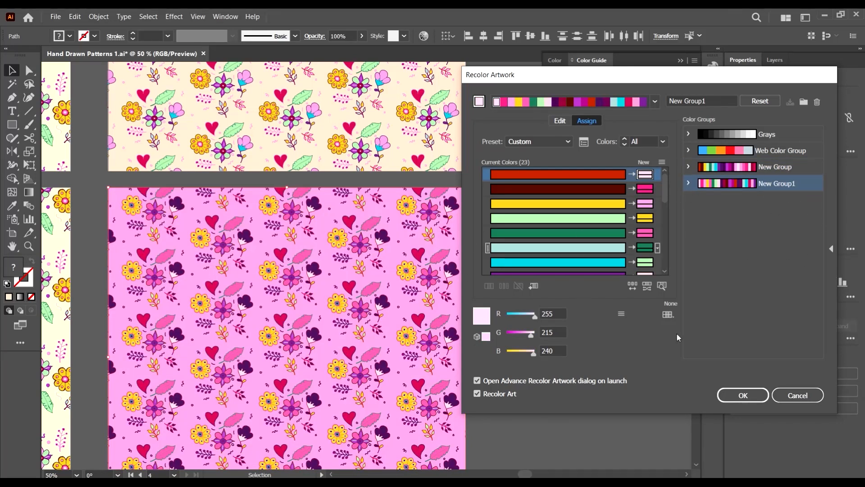
click(784, 170)
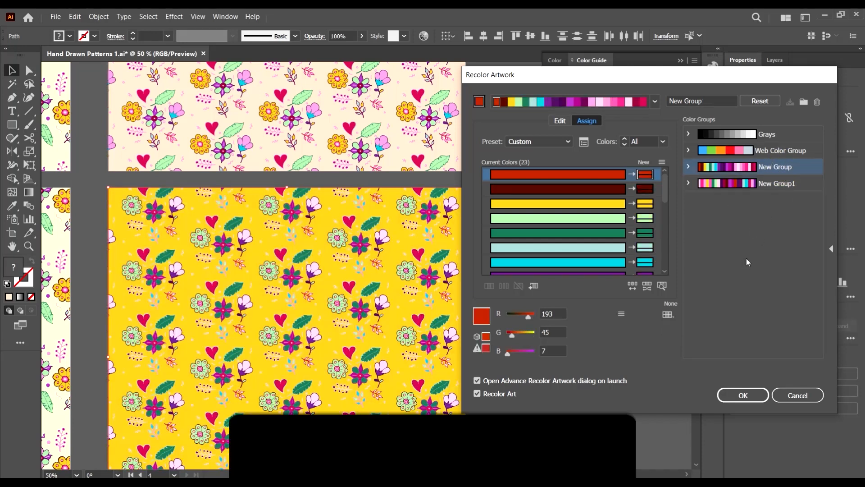
Apply New Group1, New Group and New Group1 again to the pattern to compare the two saved colorways
click(784, 181)
click(783, 169)
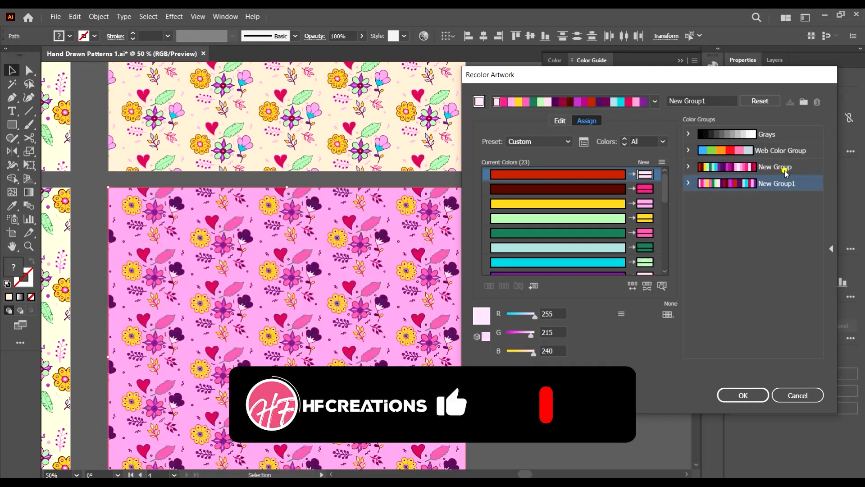
click(784, 186)
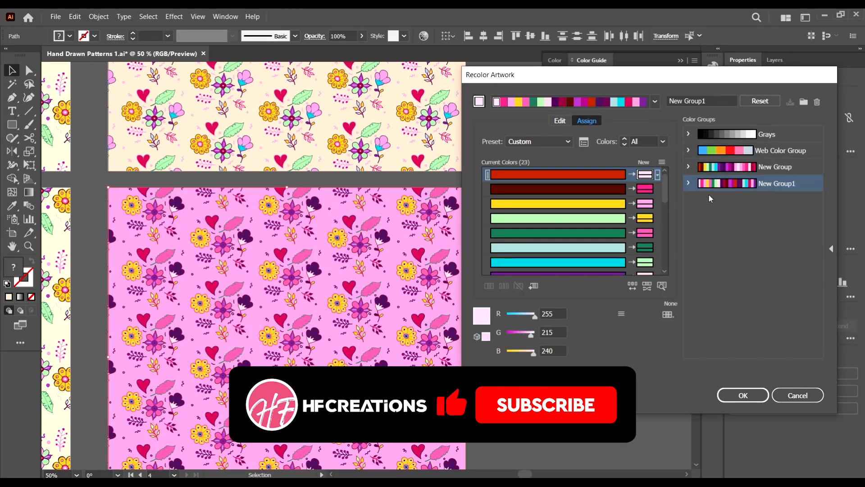
Randomly change the color order until the pattern has a yellow background with pink flowers and dark purple leaves
click(632, 285)
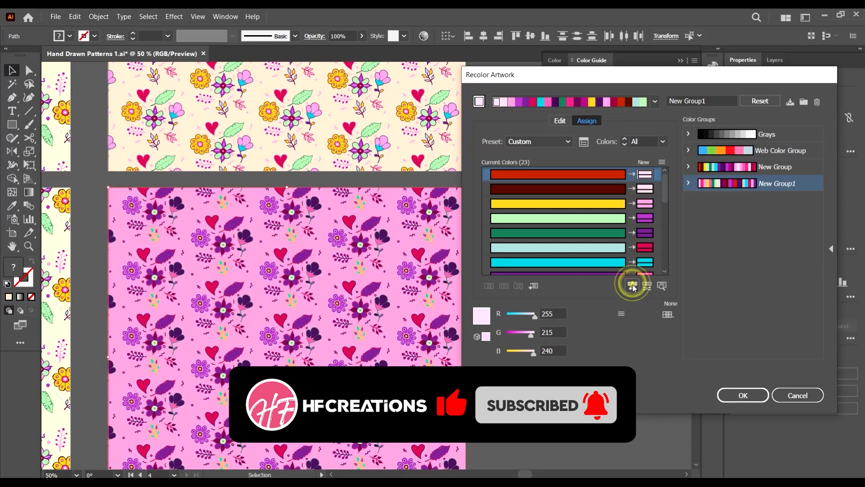
click(633, 287)
click(633, 287)
click(633, 287)
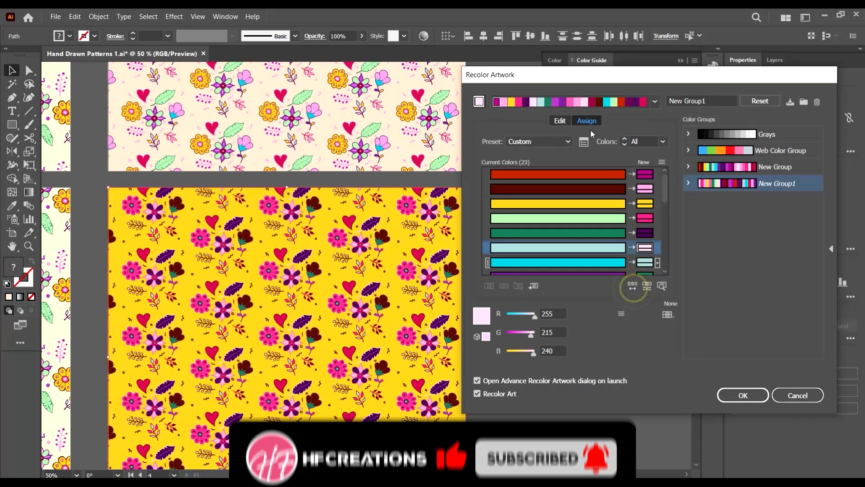
Limit the replacement colors to the Flowers swatch library, then switch the limit to the Foliage library
click(676, 315)
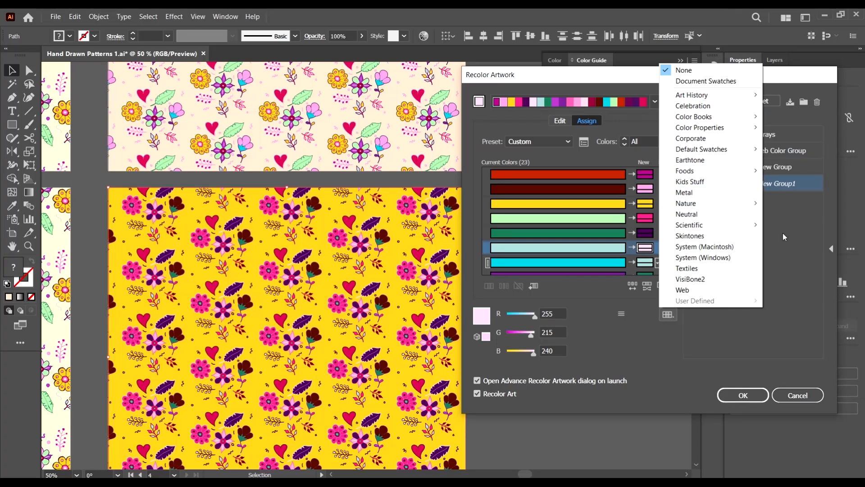
mouse_move(715, 203)
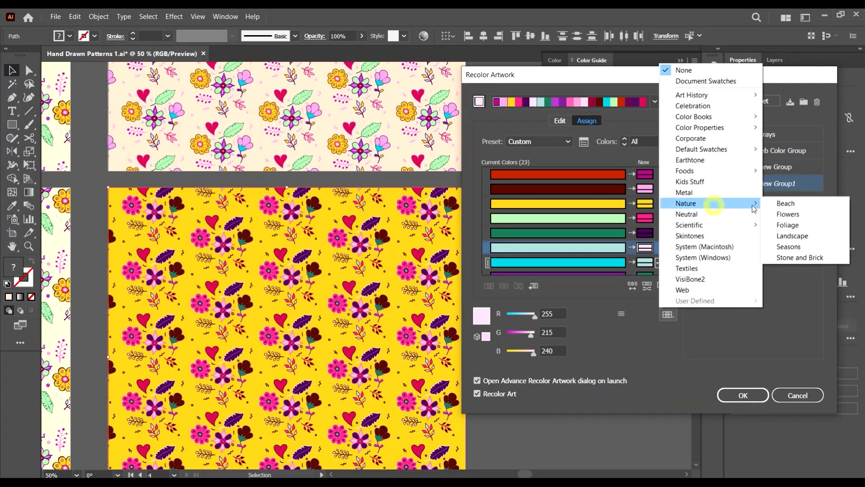
click(789, 215)
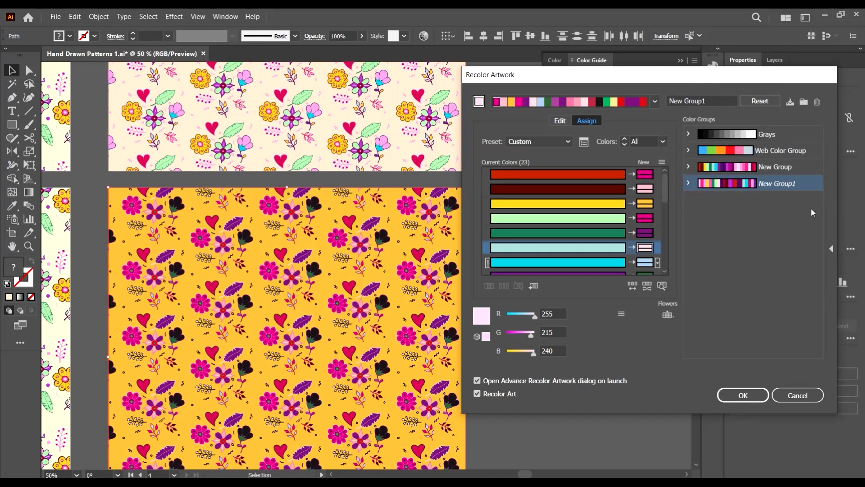
click(673, 316)
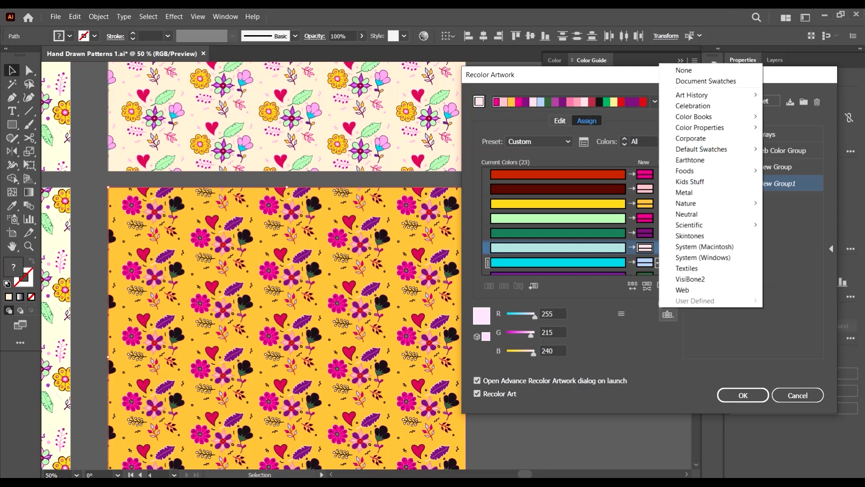
mouse_move(739, 208)
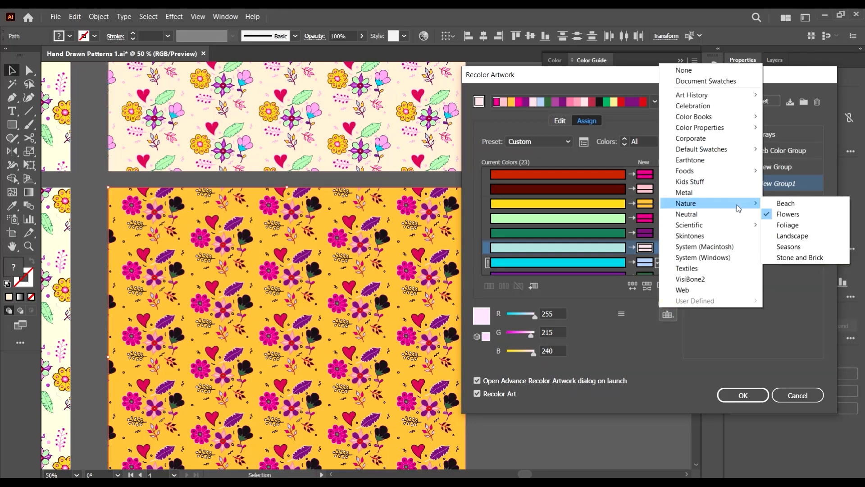
click(795, 225)
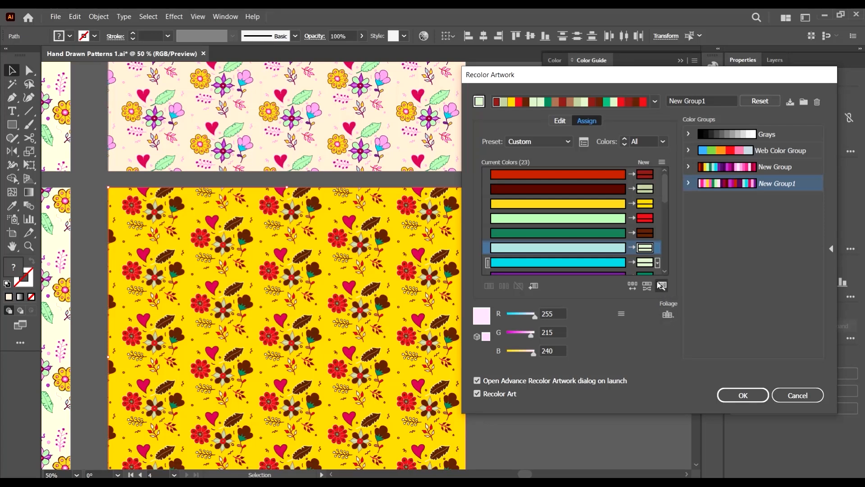
Try the Complementary, Complementary 2 and Left Complement harmony rules on the pattern
click(656, 102)
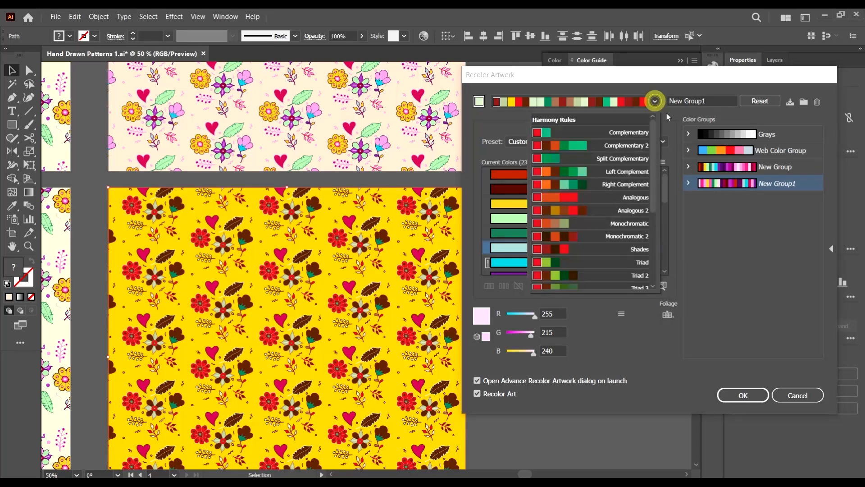
click(638, 136)
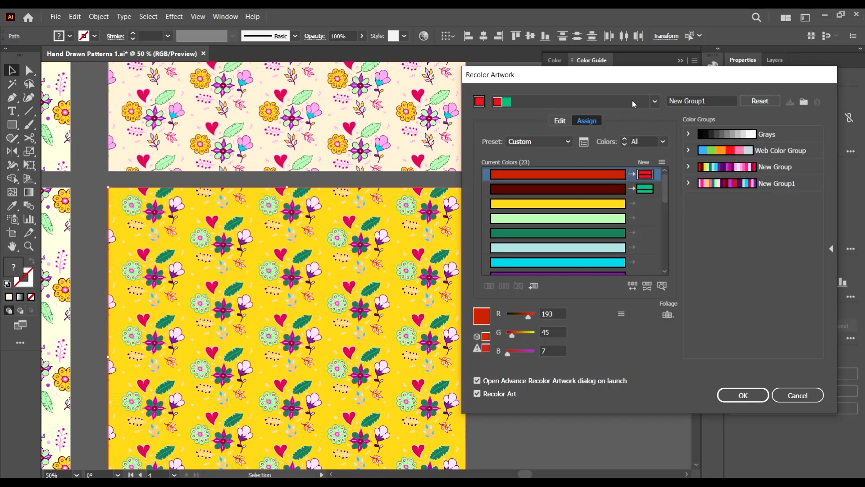
click(656, 102)
click(638, 131)
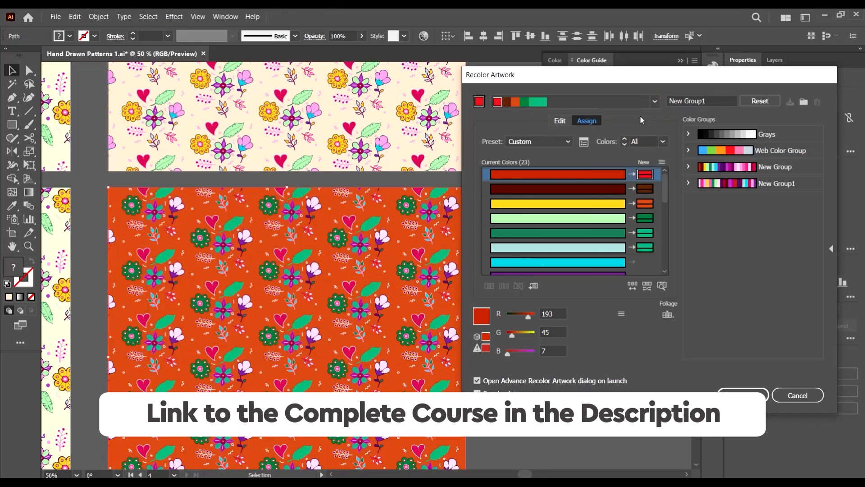
click(656, 102)
click(632, 146)
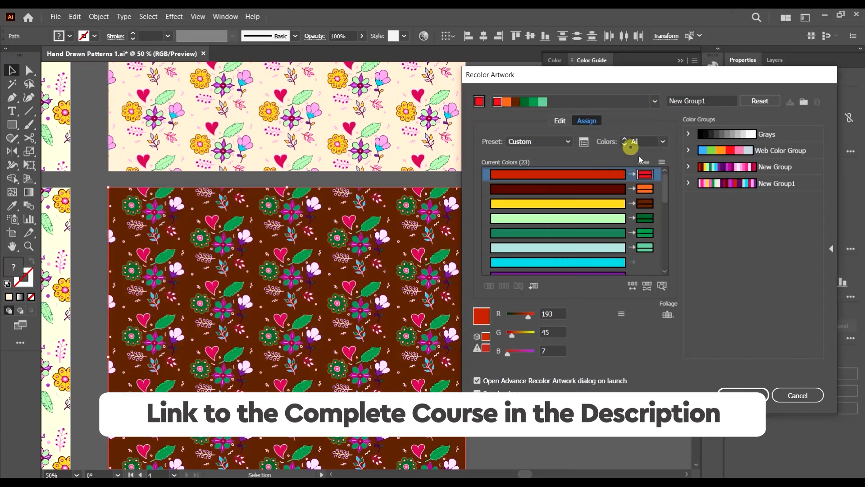
Try the Analogous 2, Compound 1, High Contrast 4 and Pentagram harmony rules on the pattern
click(654, 101)
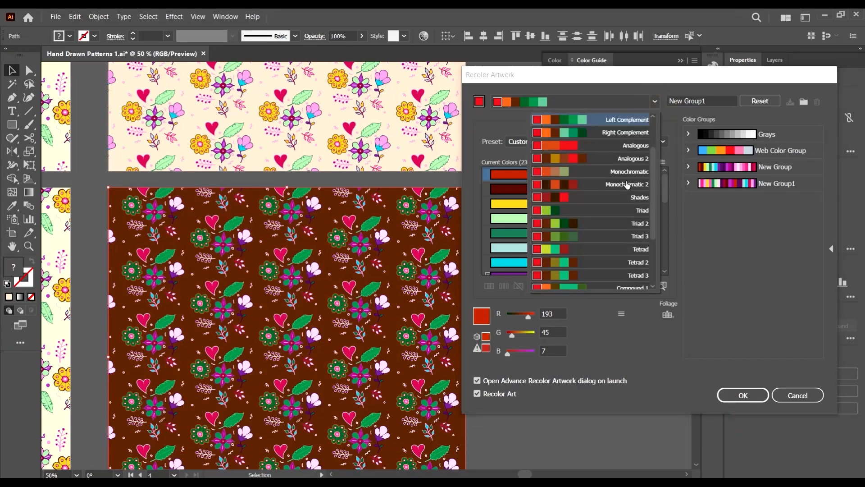
click(640, 158)
click(656, 102)
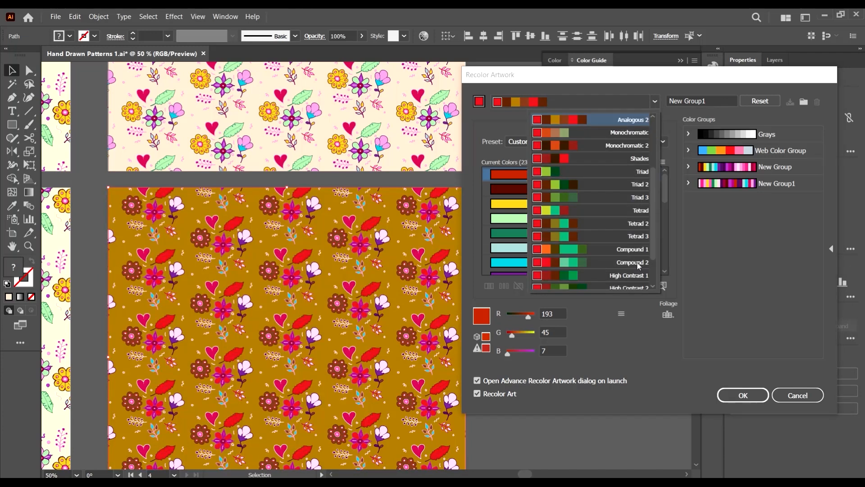
click(633, 250)
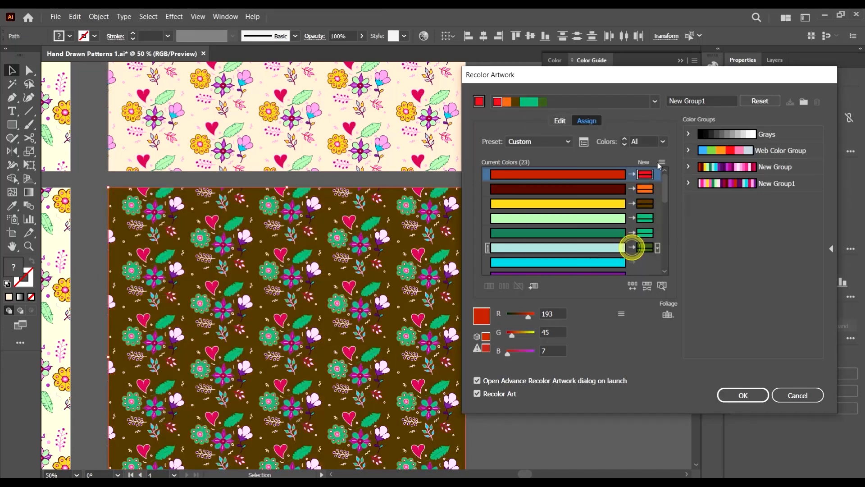
click(655, 101)
click(630, 266)
scroll(628, 253, down, 1)
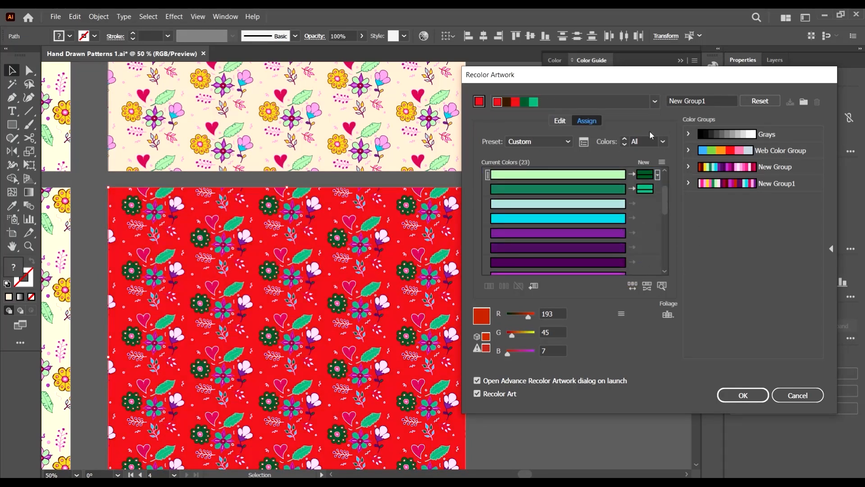
click(656, 103)
click(634, 284)
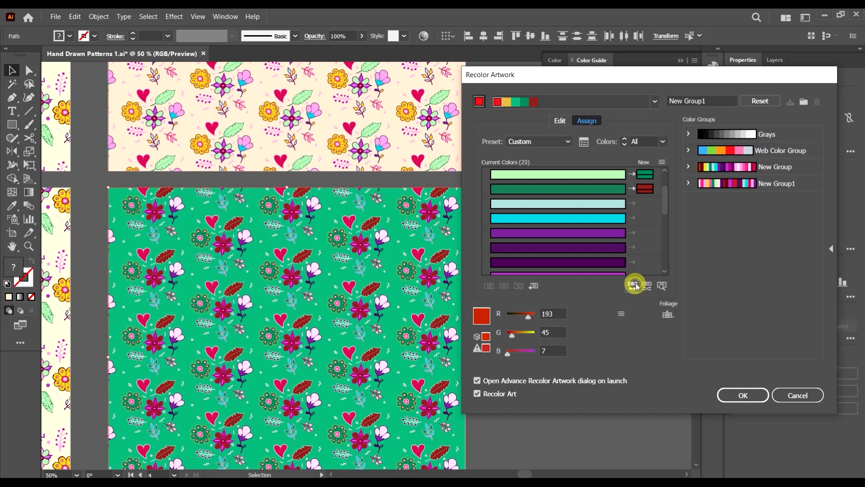
Preview the Tetrad harmony rule, then apply Triad 2 for a light green background with dark flowers
click(655, 102)
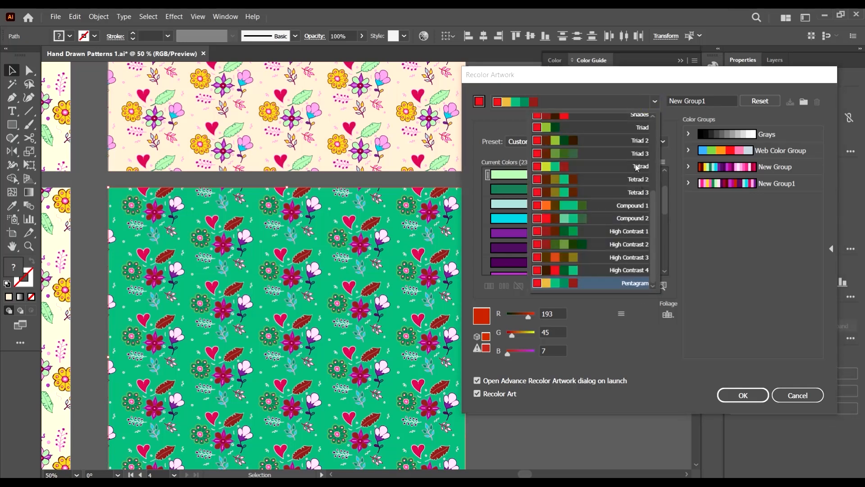
click(637, 168)
click(654, 102)
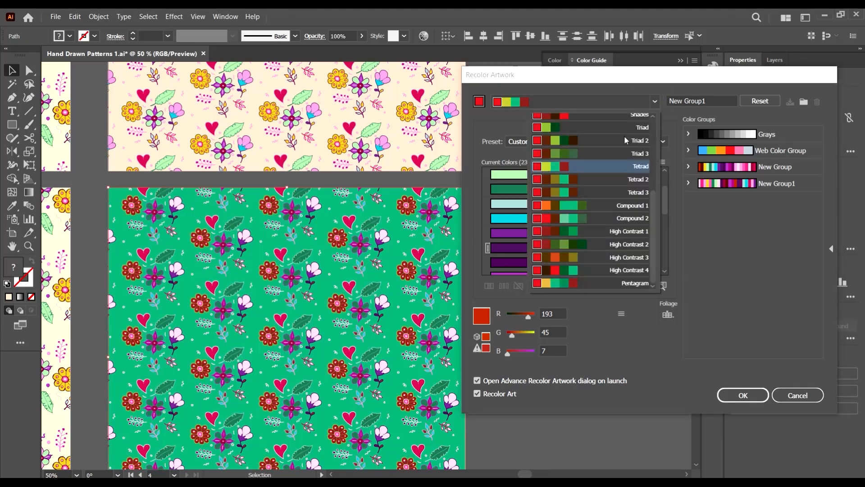
click(625, 141)
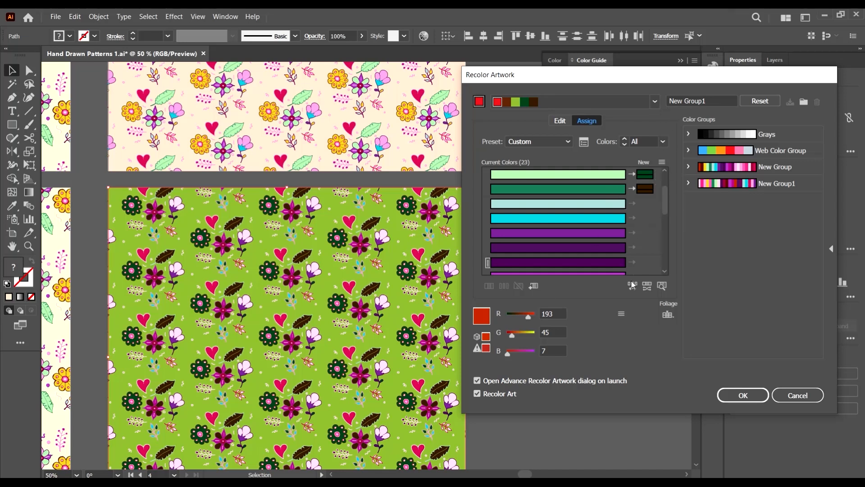
Switch the color controls to global adjustment and reduce the saturation to -40%
click(621, 313)
click(646, 402)
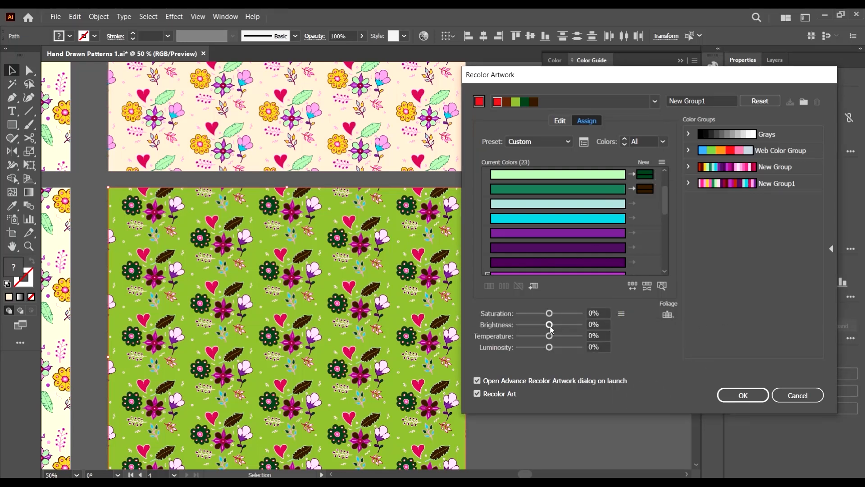
drag(549, 314, 539, 316)
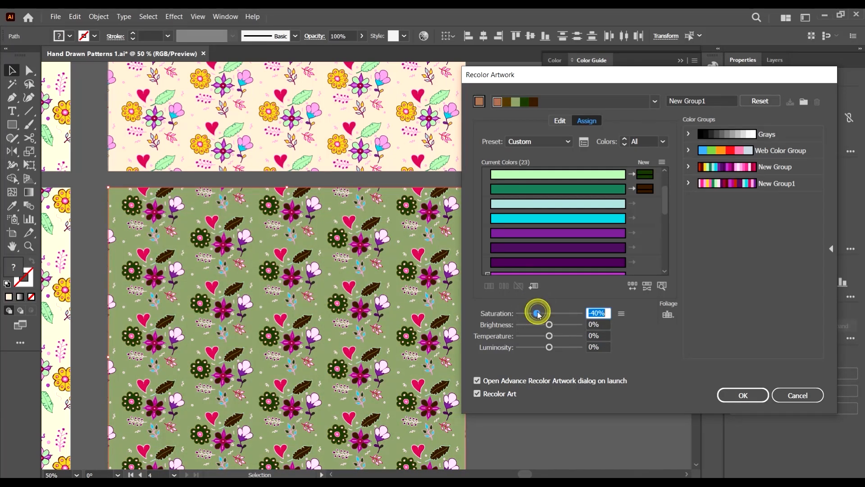
click(718, 314)
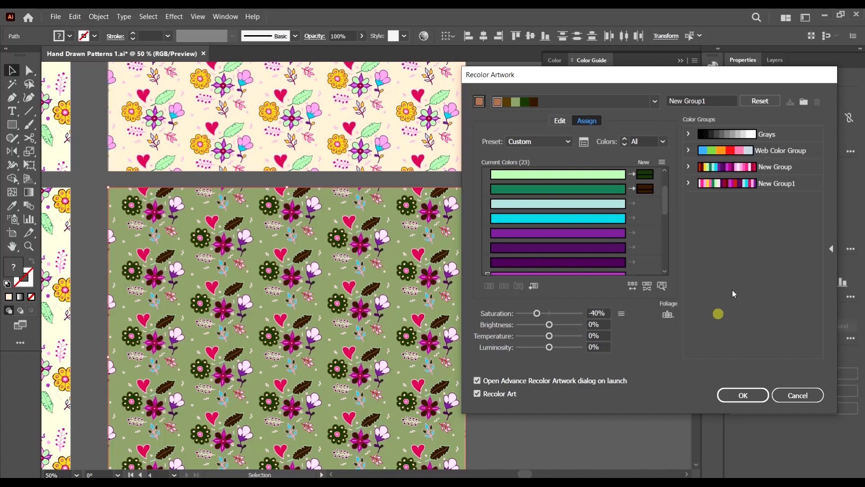
Save the muted colors as a new color group named New Group2 and accept the recoloring
click(805, 103)
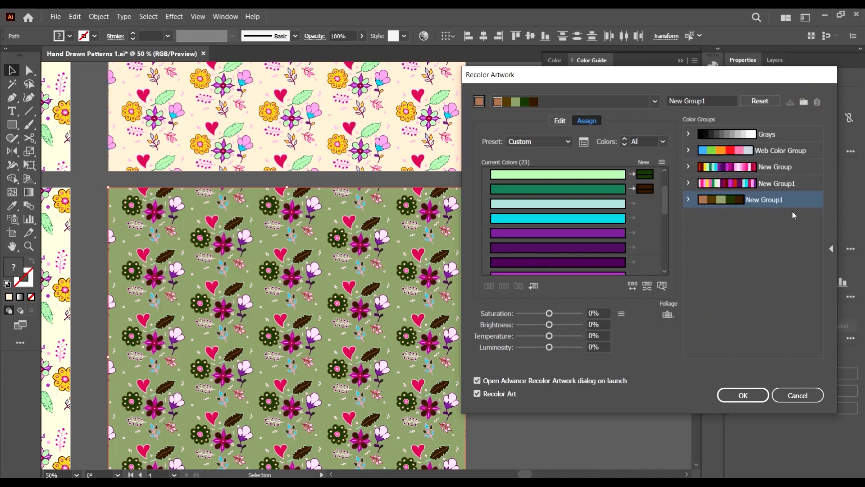
double_click(782, 199)
click(788, 199)
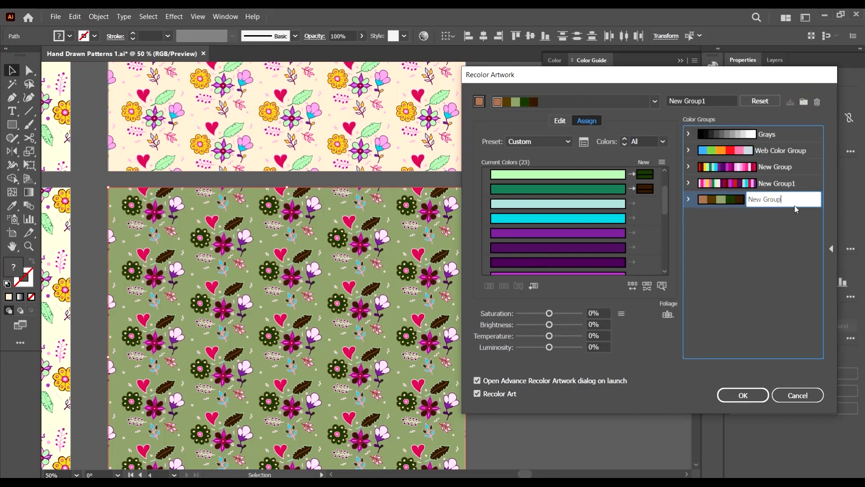
text(2)
key(Return)
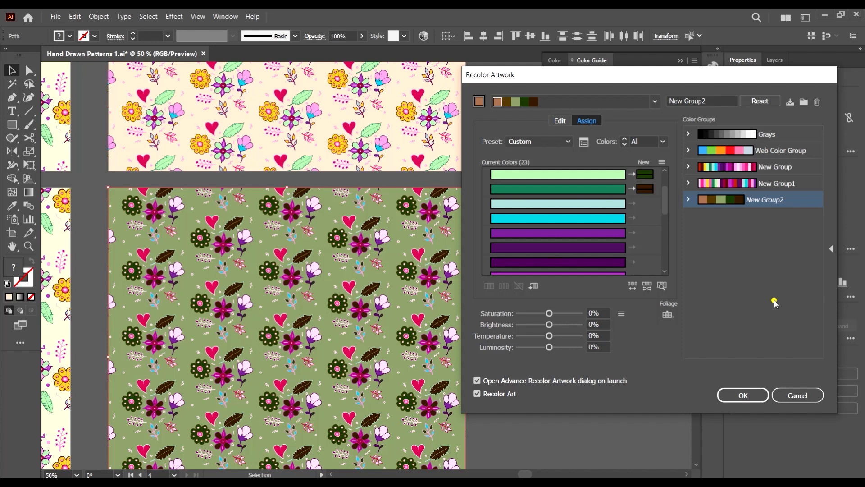
click(750, 398)
Duplicate the muted green pattern square and place the copy just to the right of the original
click(632, 262)
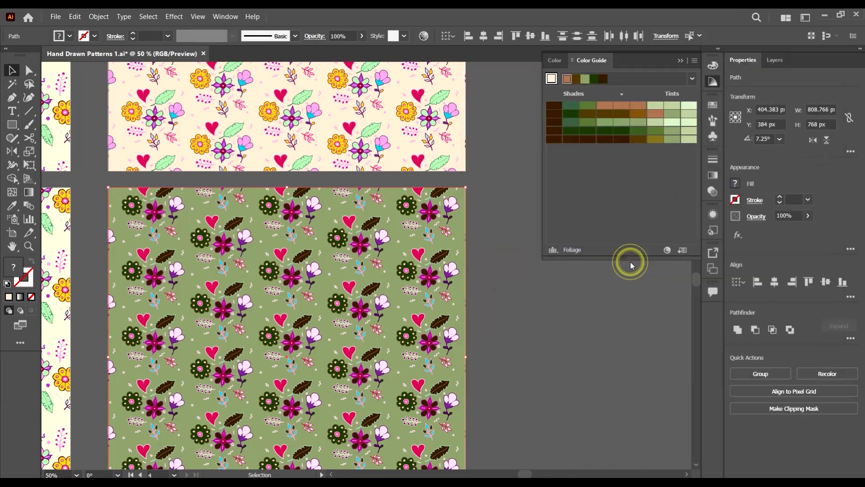
key(ctrl+alt+0)
click(540, 355)
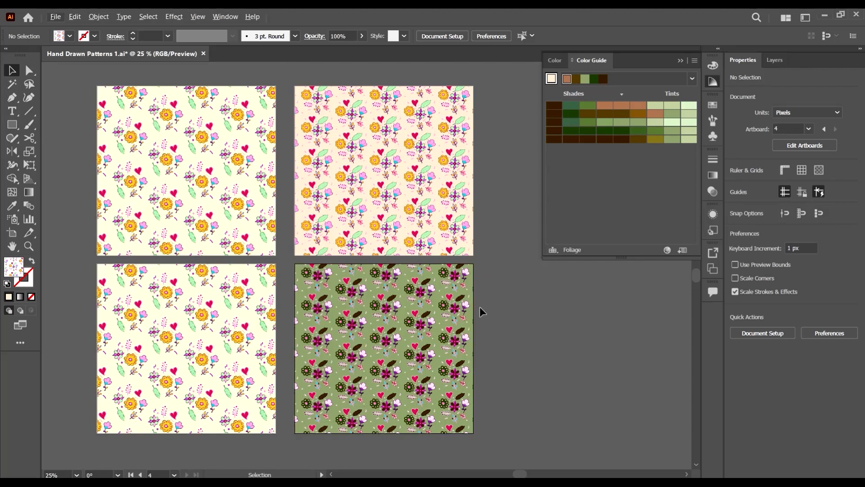
click(469, 284)
drag(514, 333, 393, 318)
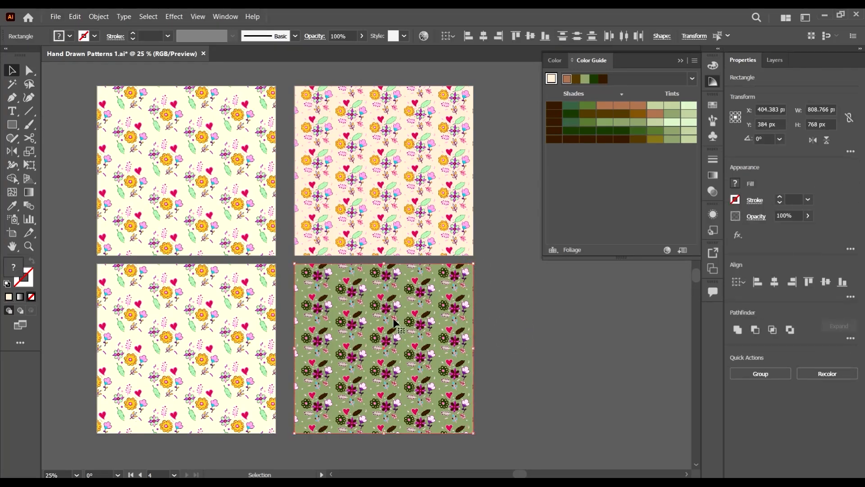
drag(441, 334, 634, 334)
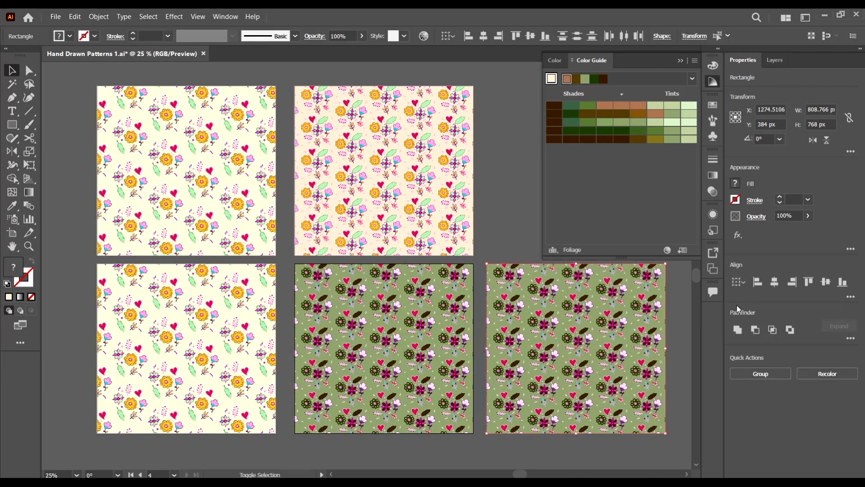
scroll(603, 275, right, 2)
Start recoloring the copied pattern square and apply the saved New Group1 colors to it
click(668, 252)
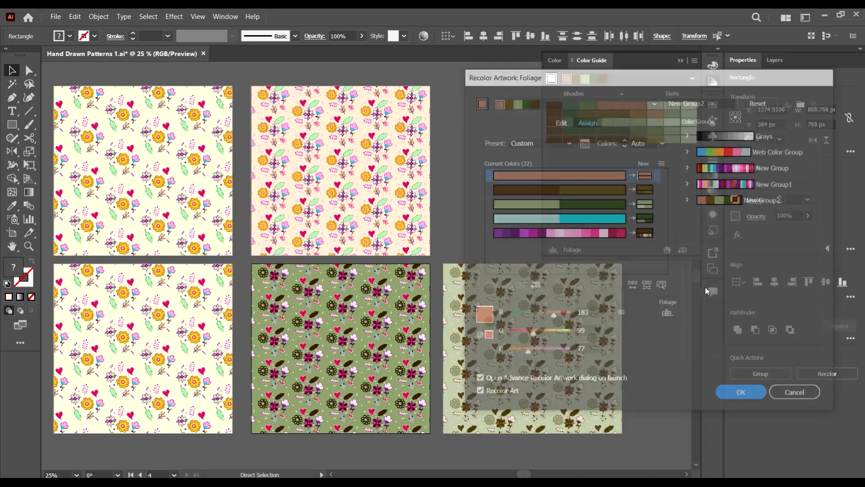
drag(661, 77, 684, 77)
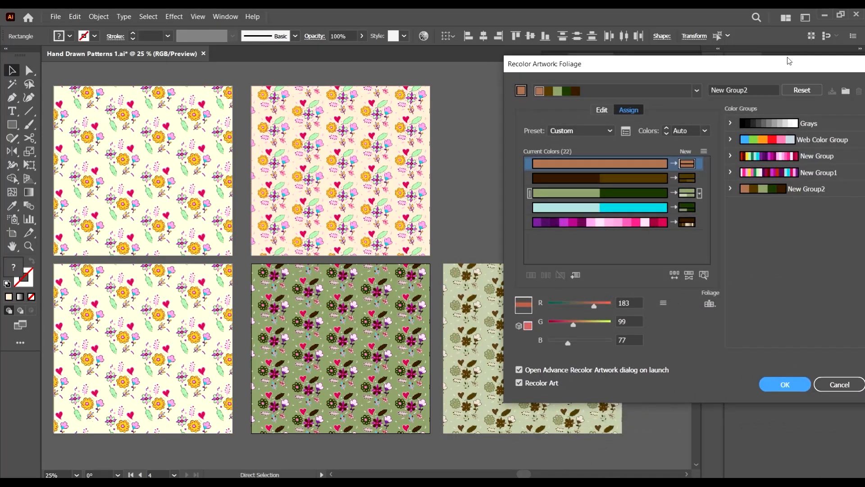
drag(790, 61, 712, 35)
click(736, 144)
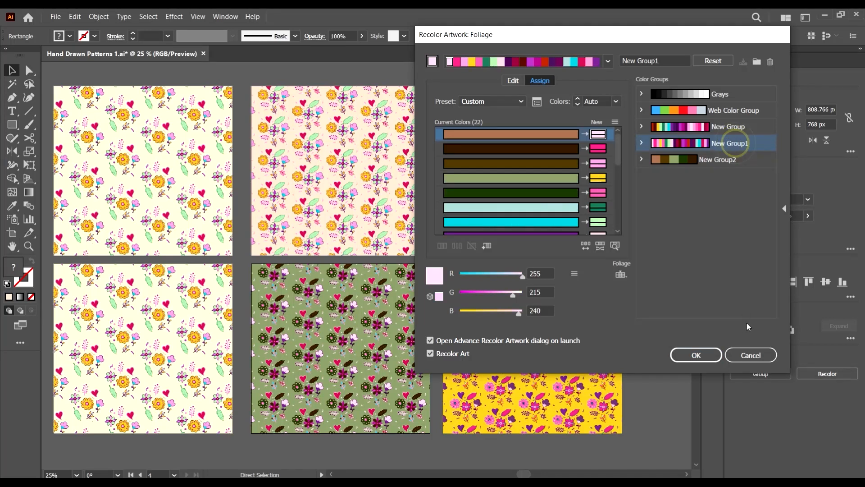
Recolor the copied pattern square with the saved New Group colors and duplicate the recolored square beside it
click(739, 128)
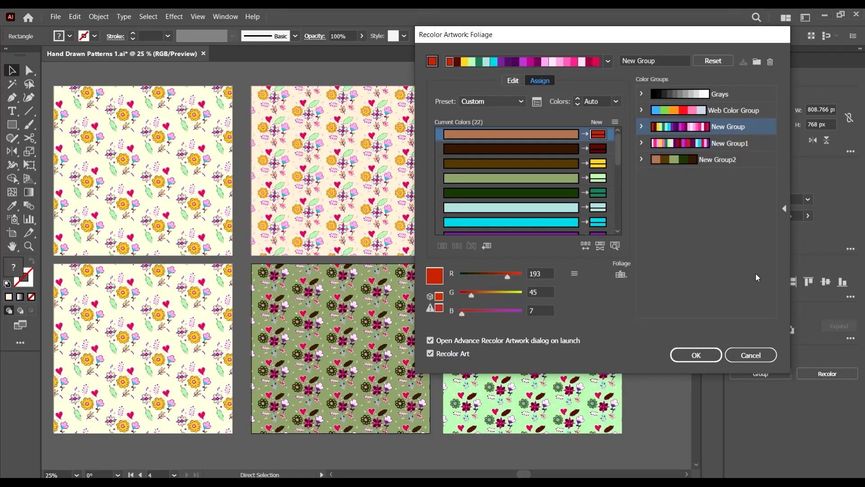
click(707, 359)
scroll(476, 317, right, 2)
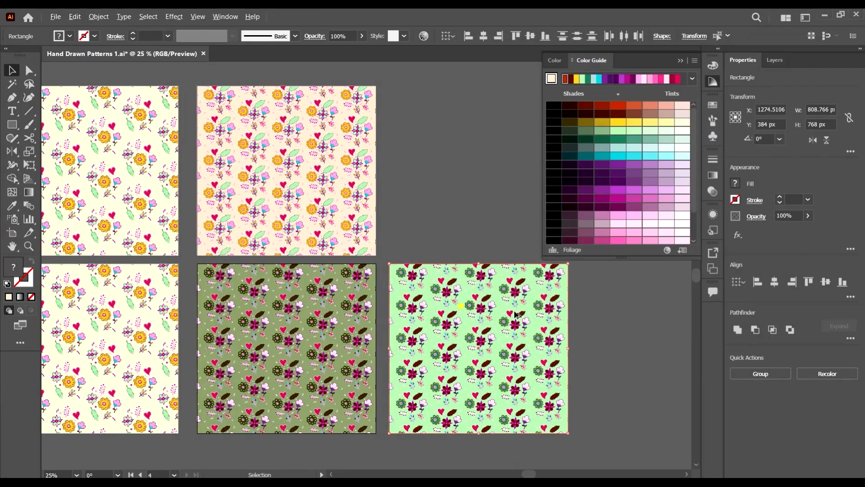
drag(516, 315, 711, 314)
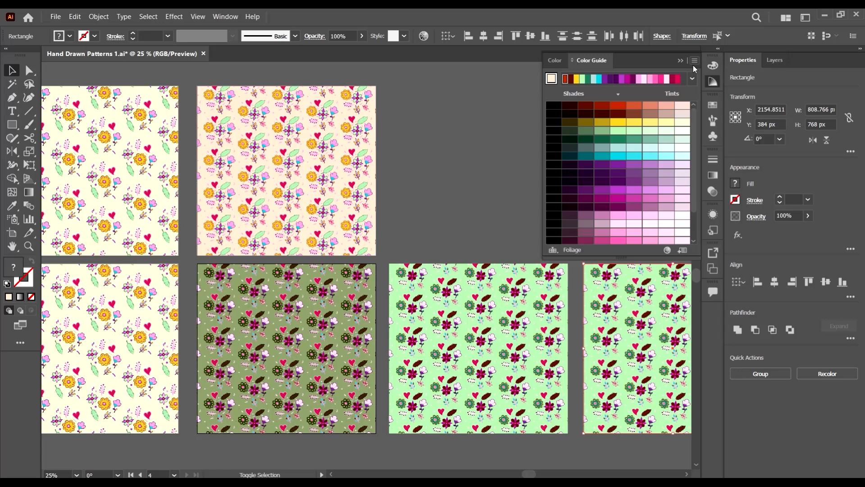
Recolor the newest copy by trying the saved color groups, and accept the New Group1 colors
click(667, 250)
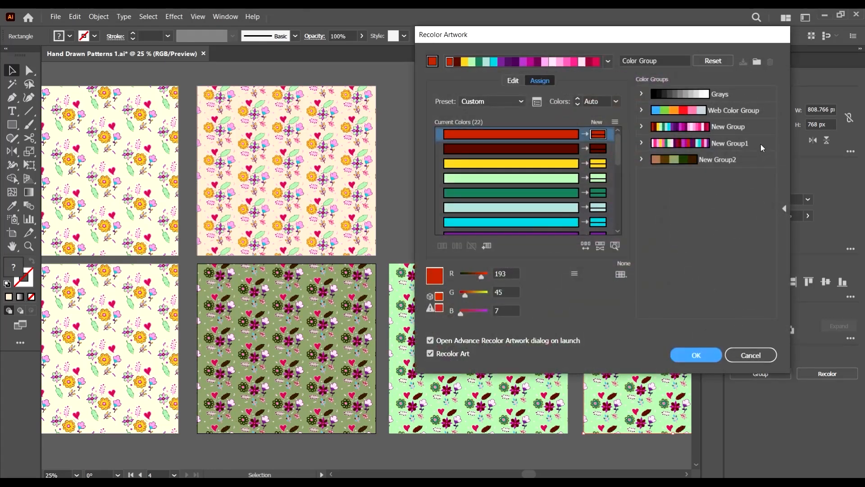
click(742, 111)
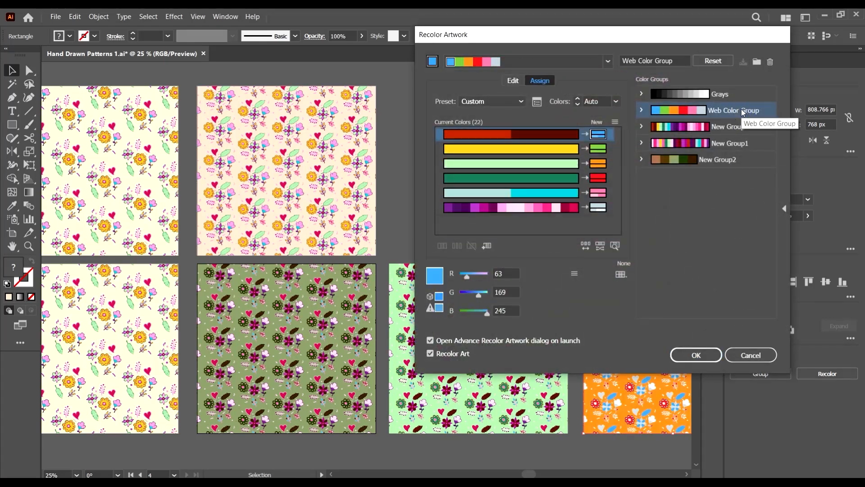
click(729, 128)
click(728, 143)
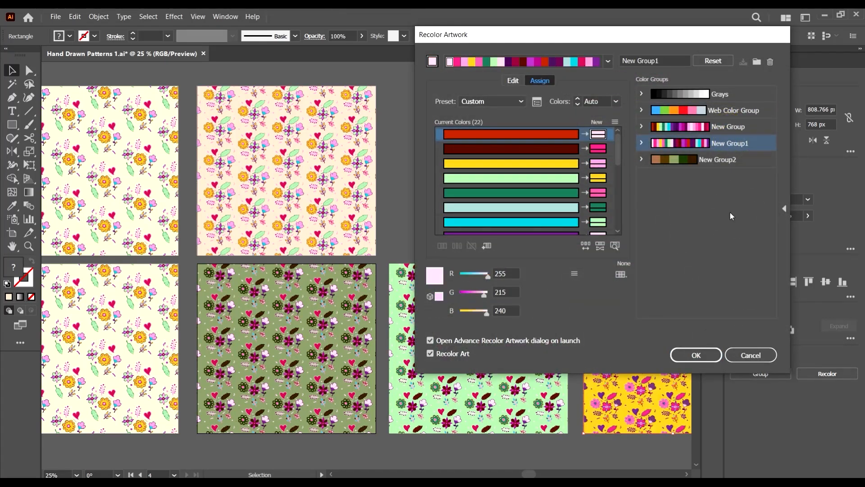
click(697, 356)
Examine the recolored pattern squares together in overview, focusing on the yellow copy
scroll(600, 347, down, 3)
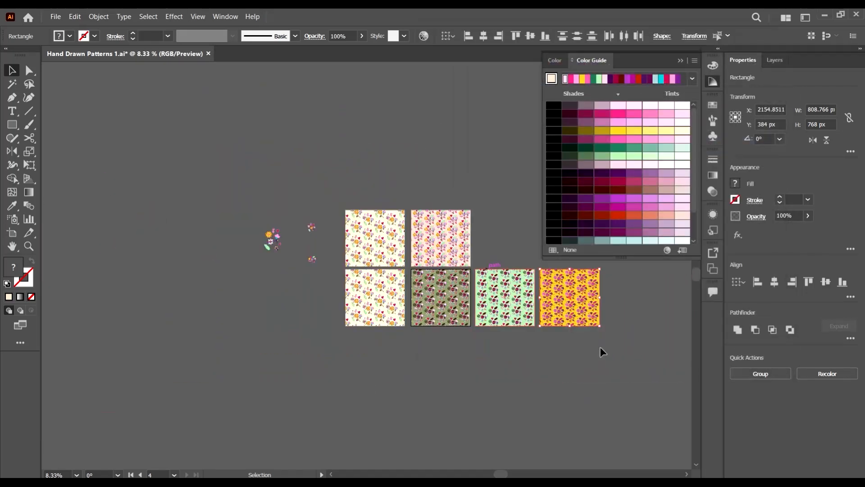
scroll(617, 367, up, 2)
drag(674, 350, 350, 119)
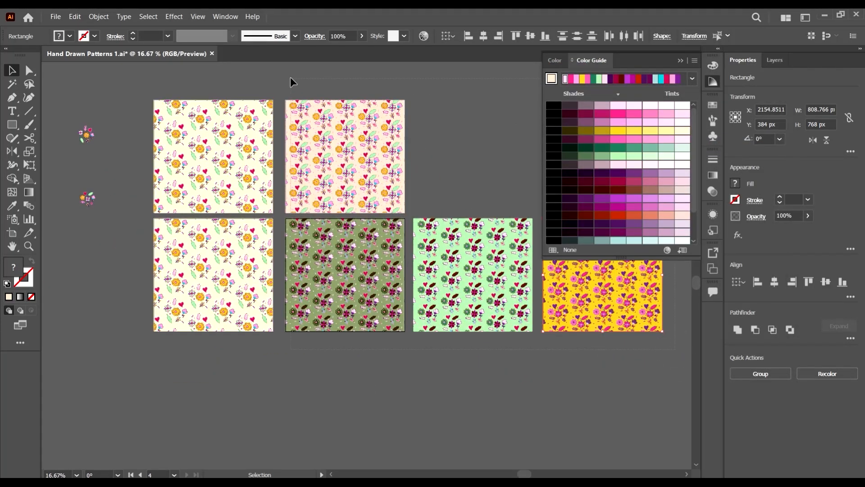
drag(290, 77, 290, 78)
scroll(504, 331, up, 1)
scroll(418, 287, down, 2)
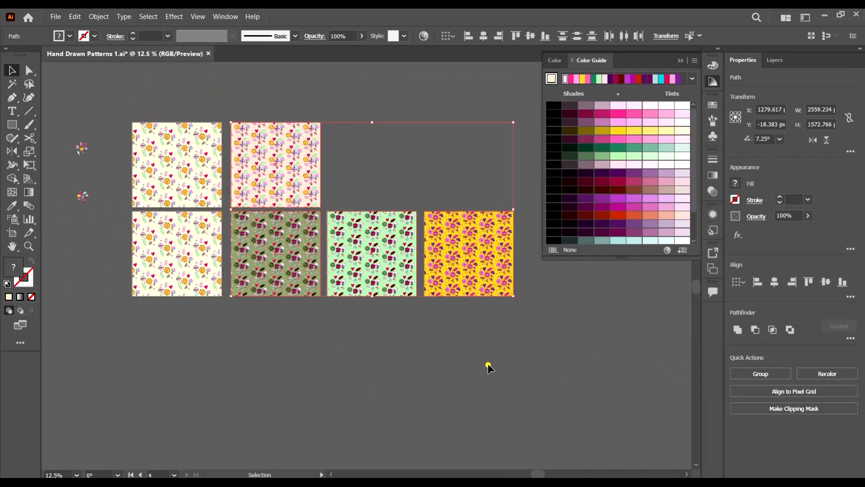
click(488, 364)
scroll(445, 245, up, 2)
scroll(448, 245, down, 1)
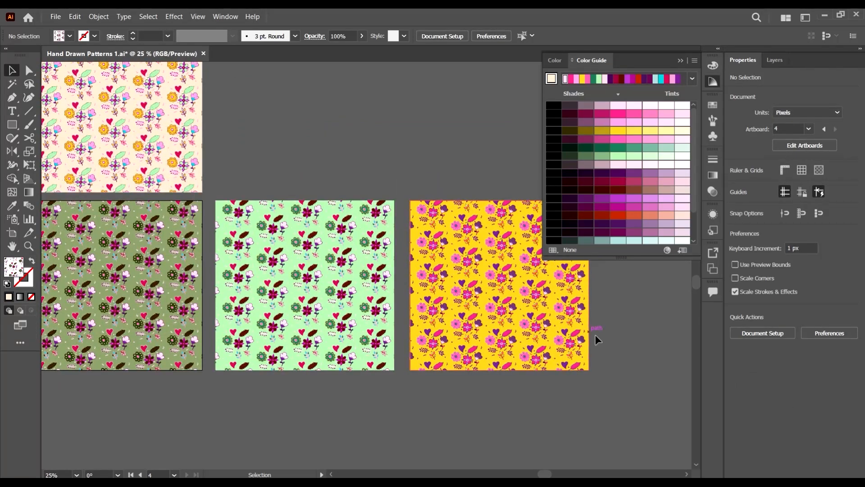
scroll(547, 271, up, 3)
Try a purple tint from the Color Guide on the yellow square's pattern rectangle, and undo the fill
click(545, 271)
scroll(545, 271, down, 1)
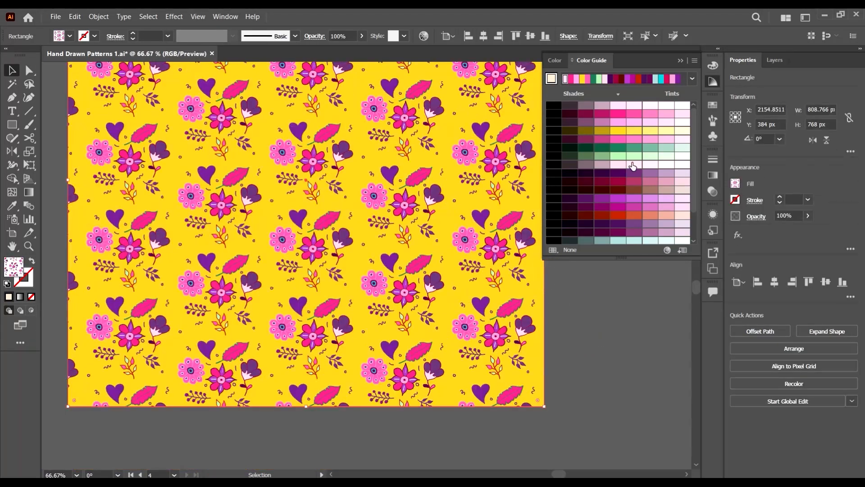
scroll(480, 266, down, 3)
scroll(488, 204, up, 1)
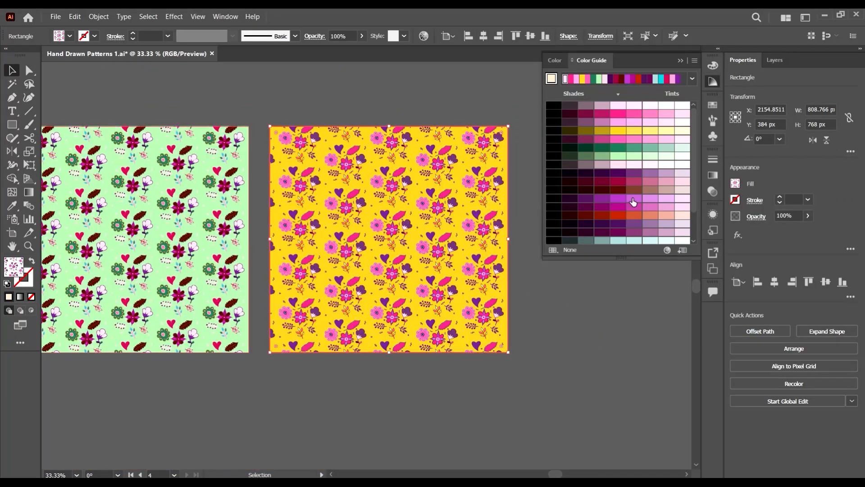
click(634, 200)
key(ctrl+z)
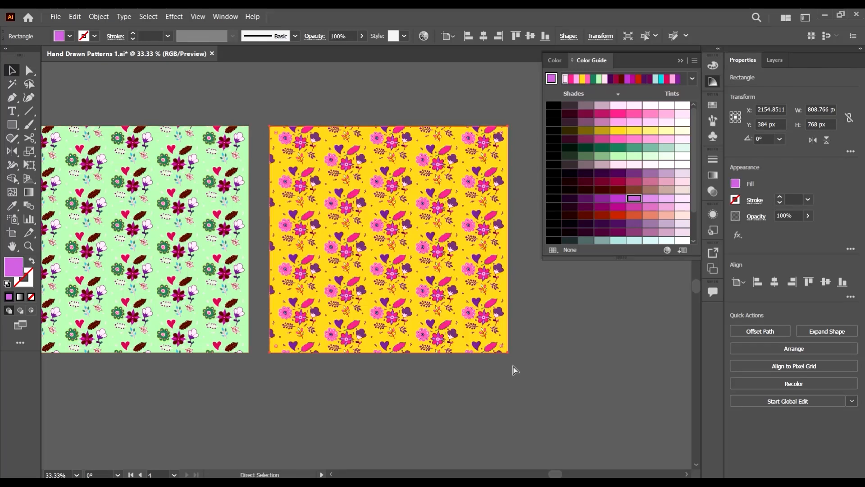
Select only the yellow square's background and fill it with the palest green, nearly white tint from the Color Guide
click(575, 353)
drag(576, 377, 410, 243)
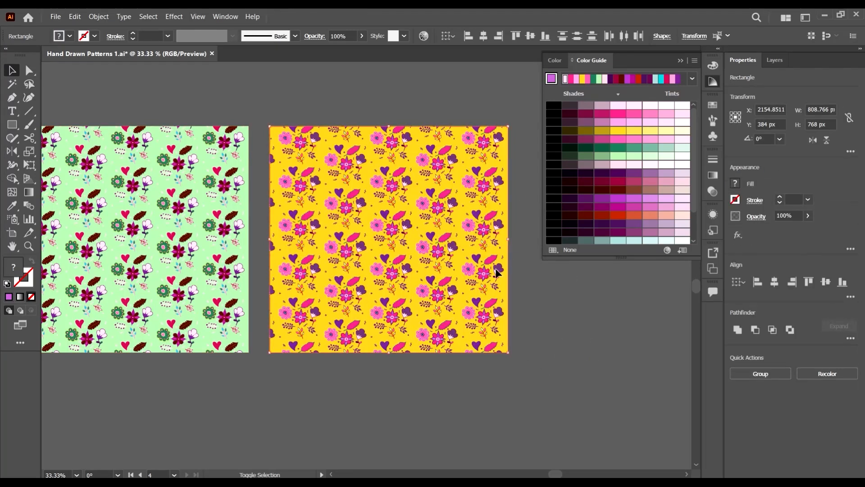
click(496, 269)
click(666, 215)
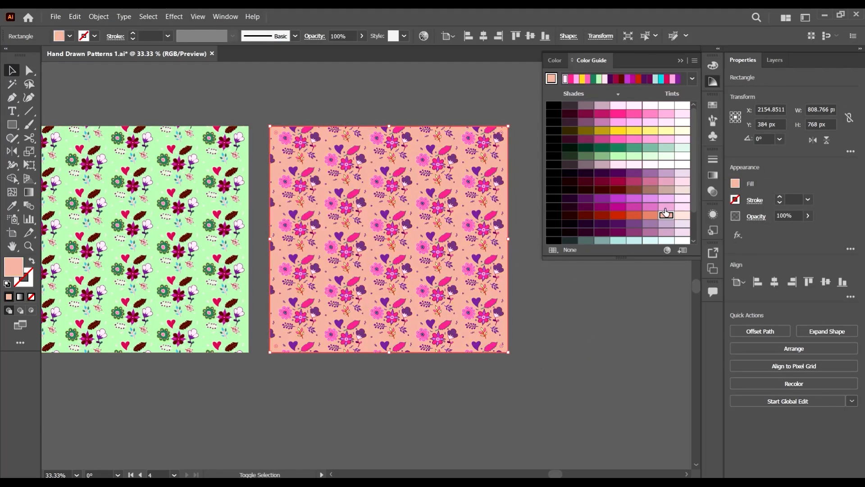
click(666, 174)
click(667, 156)
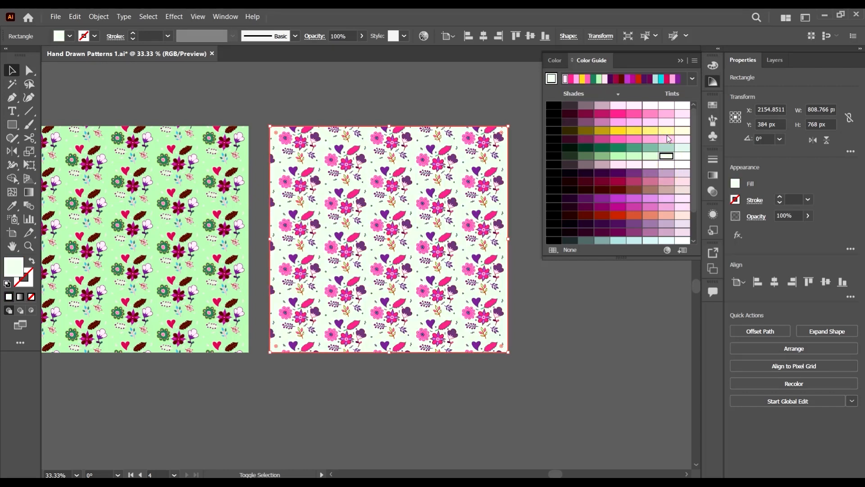
click(650, 157)
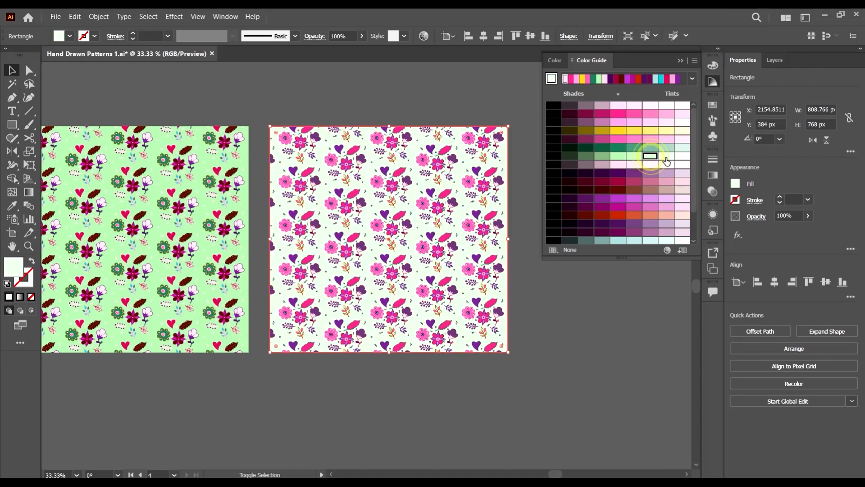
click(666, 157)
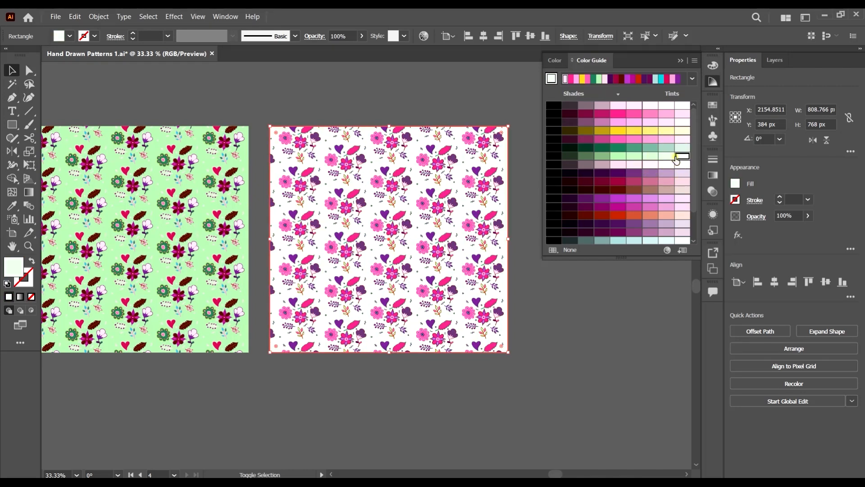
click(580, 365)
Select only the light green square's background, try several Color Guide tints, and fill it with pale pink
scroll(576, 325, down, 1)
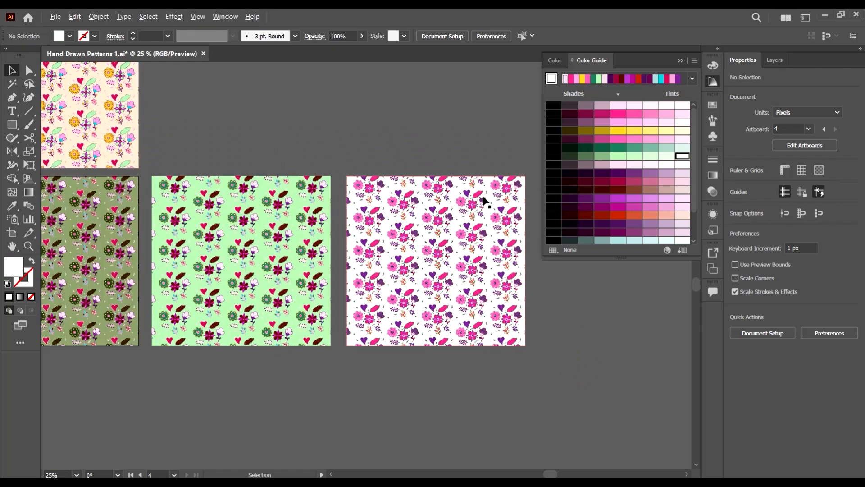
scroll(483, 197, up, 2)
scroll(454, 239, up, 2)
scroll(455, 243, down, 5)
scroll(350, 183, up, 1)
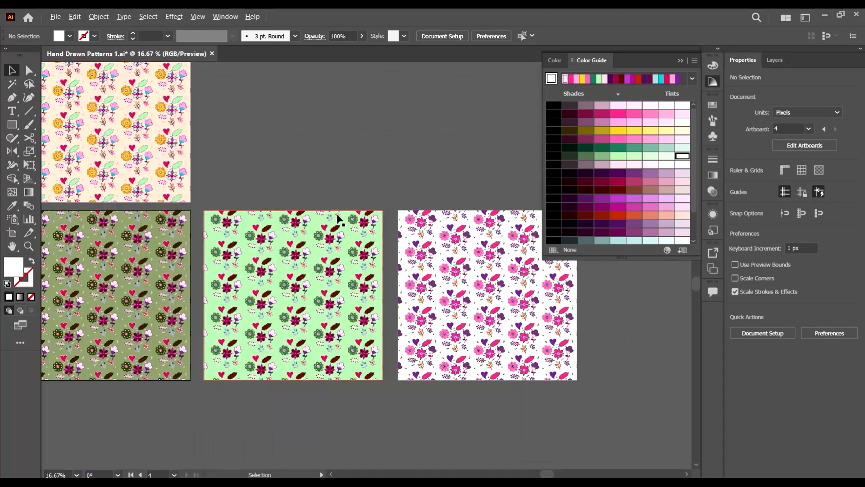
scroll(349, 183, up, 1)
click(359, 227)
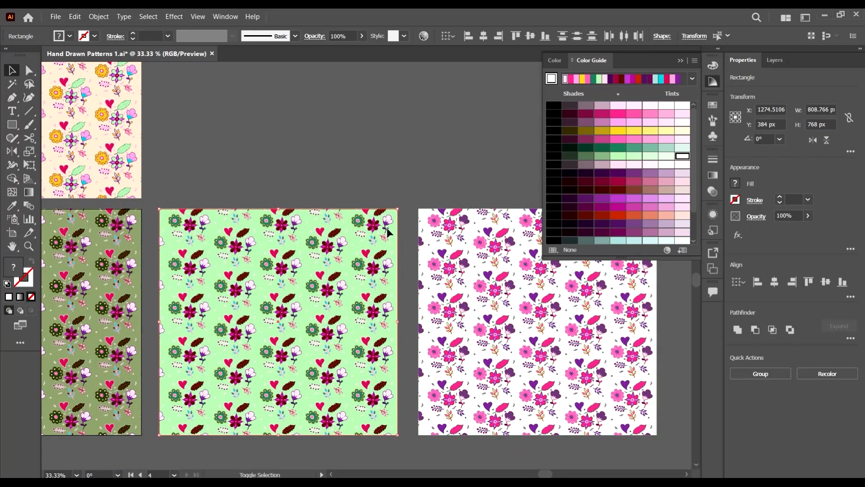
shift+click(387, 224)
click(671, 148)
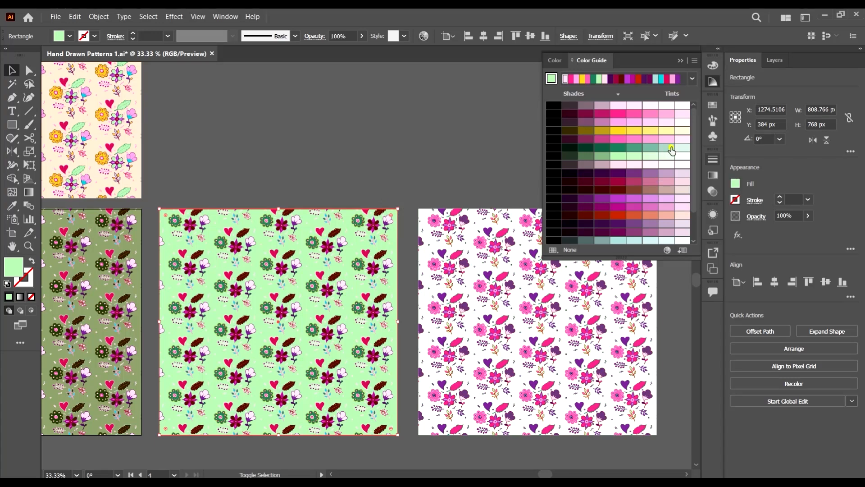
click(679, 148)
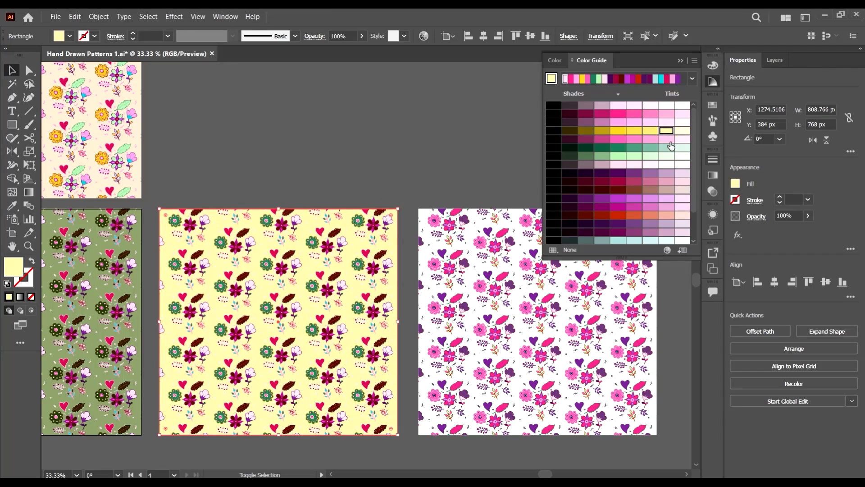
click(652, 141)
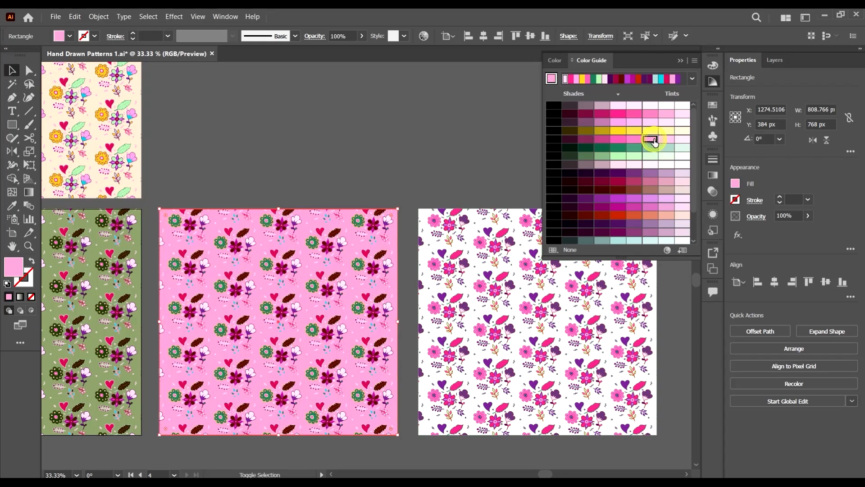
click(667, 140)
click(482, 153)
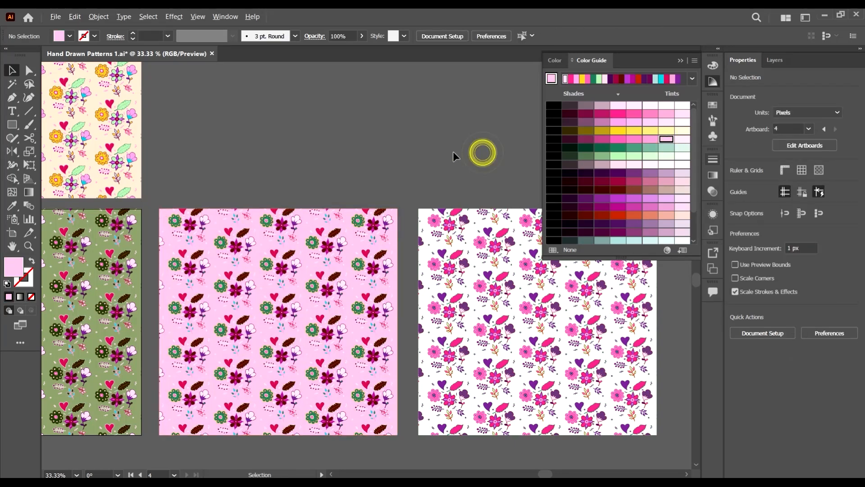
Compare the pink and white pattern squares up close and alongside the earlier colorways
scroll(452, 151, down, 2)
scroll(396, 253, up, 4)
scroll(481, 276, up, 1)
scroll(490, 272, up, 3)
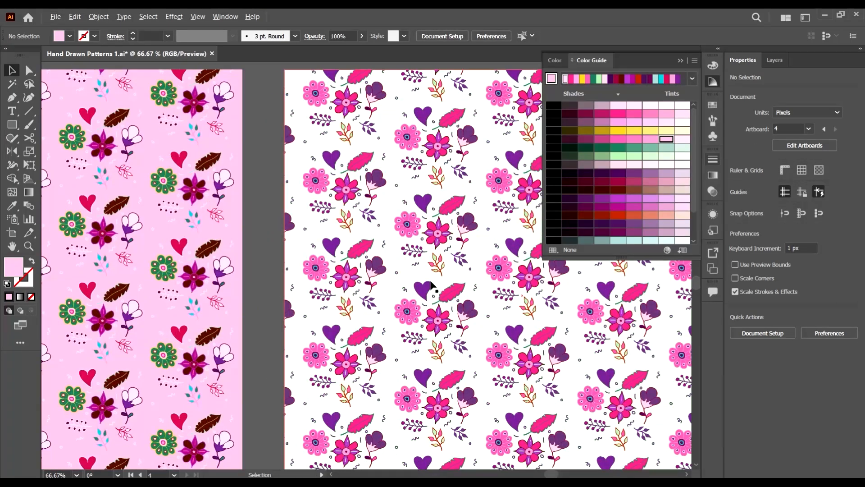
scroll(458, 287, down, 4)
scroll(426, 293, up, 4)
scroll(410, 331, left, 3)
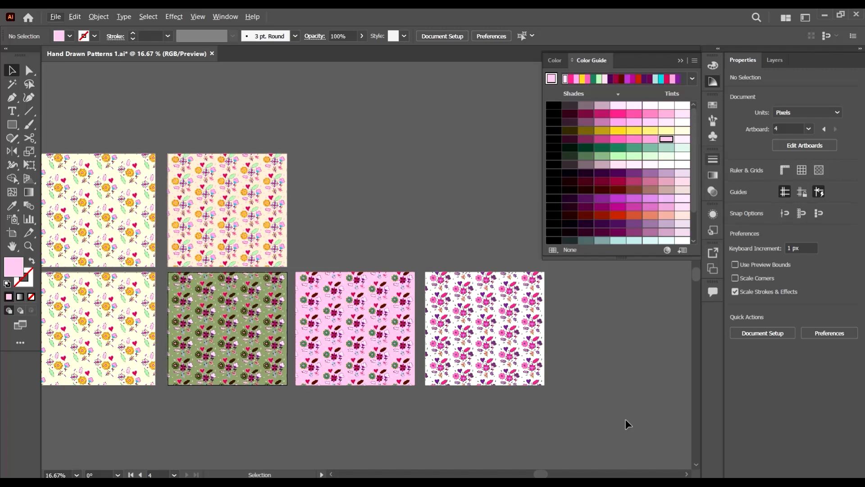
scroll(608, 409, left, 3)
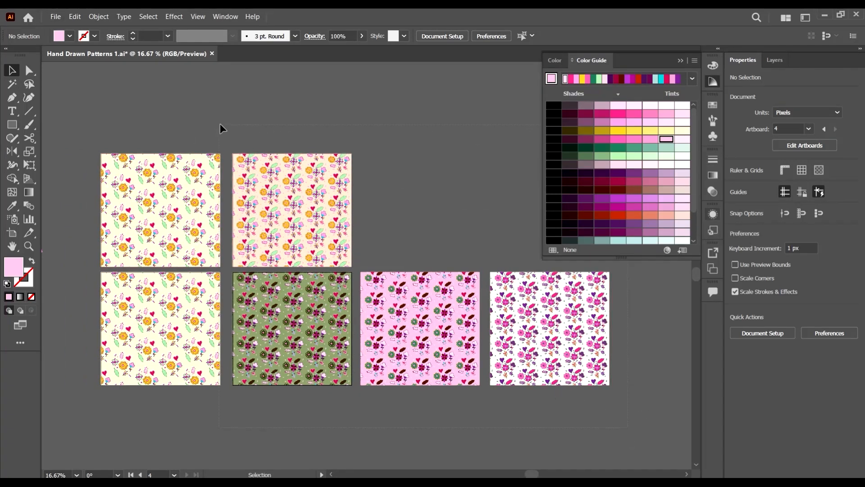
Select the recolored squares together and examine the motifs of the olive green colorway up close
drag(220, 124, 228, 130)
scroll(290, 166, up, 4)
scroll(311, 211, down, 3)
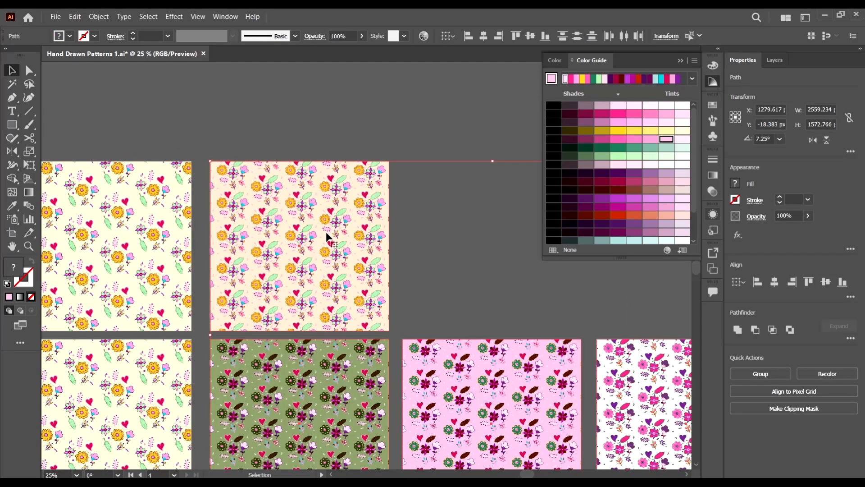
scroll(343, 315, up, 3)
scroll(375, 283, up, 3)
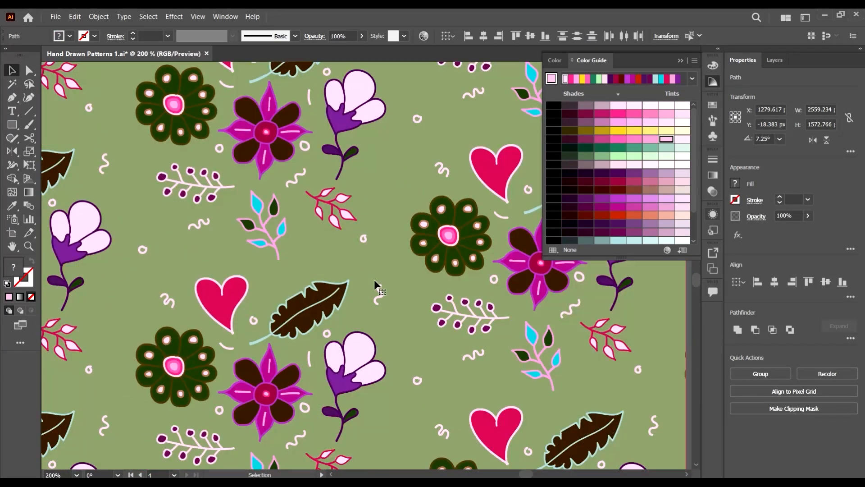
scroll(358, 271, down, 3)
scroll(358, 261, down, 2)
scroll(362, 250, right, 3)
scroll(363, 251, right, 2)
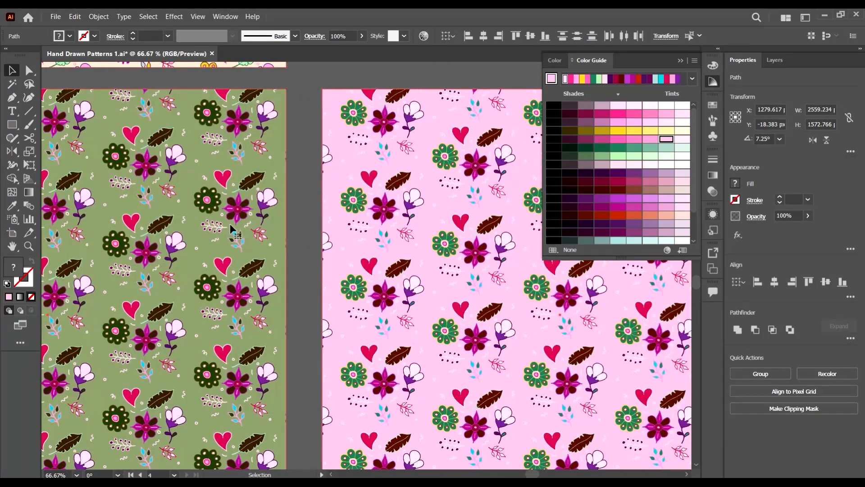
Examine the motif colors of the pink and white-background patterns up close, and review all colorways in overview
scroll(195, 227, up, 4)
scroll(270, 257, down, 4)
scroll(299, 282, down, 1)
scroll(297, 282, down, 1)
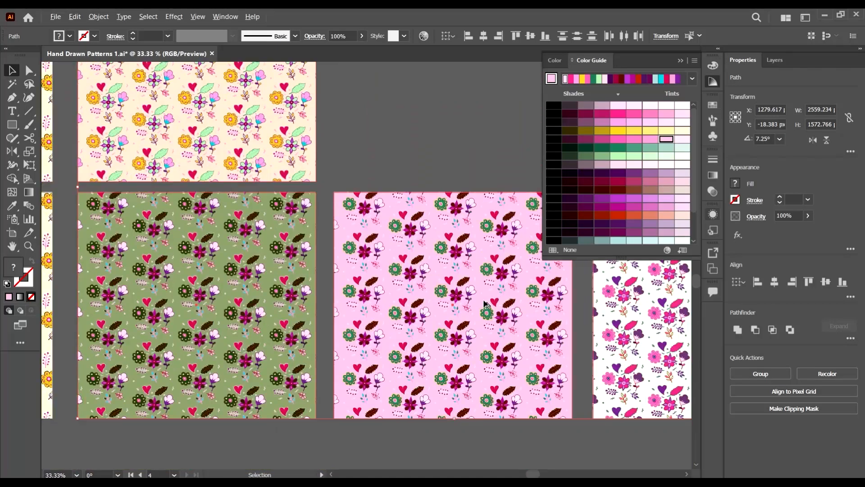
scroll(379, 274, up, 5)
scroll(380, 274, down, 6)
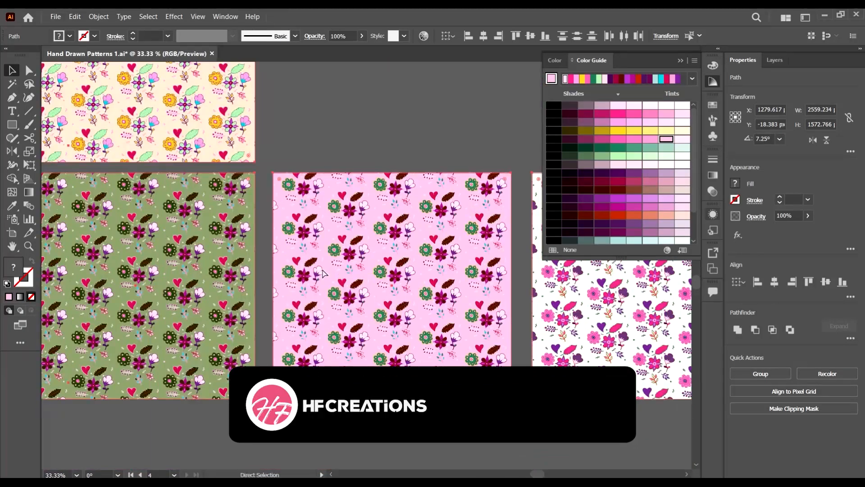
scroll(380, 273, right, 5)
scroll(417, 250, up, 4)
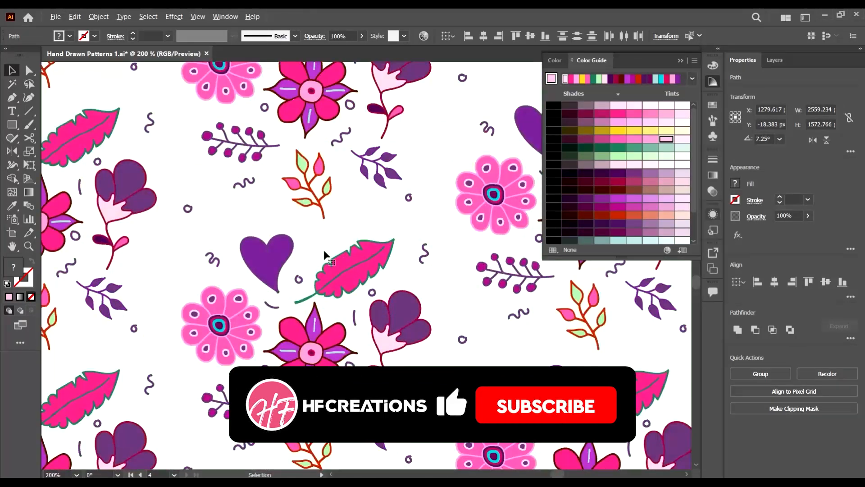
scroll(332, 255, down, 8)
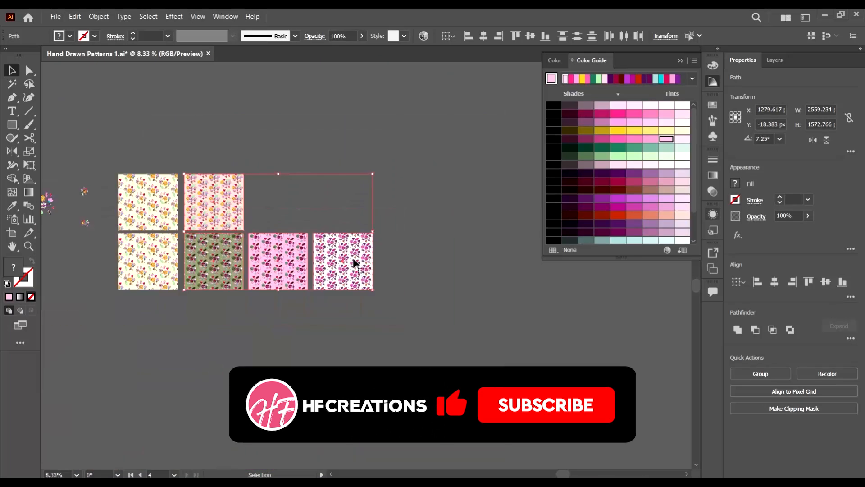
Clear the selection and compare the cream, peach, olive green and pink pattern squares up close and in overview
click(334, 310)
scroll(146, 218, up, 3)
scroll(180, 202, left, 1)
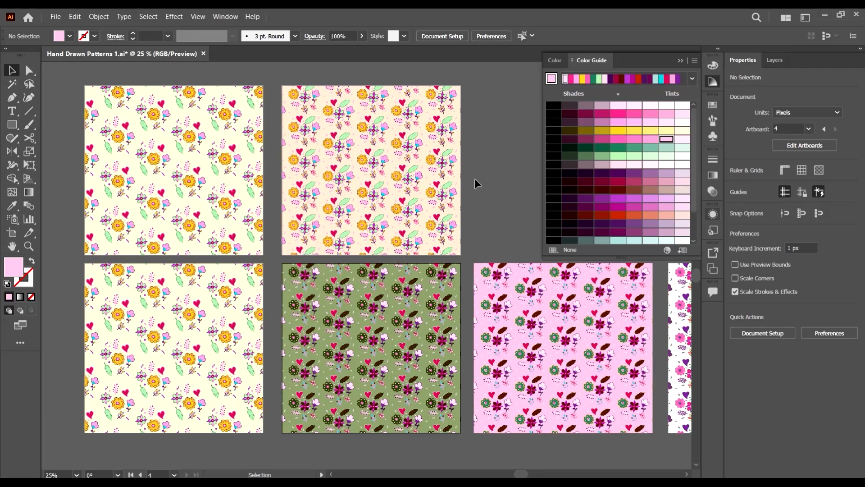
scroll(394, 132, up, 2)
scroll(367, 139, down, 4)
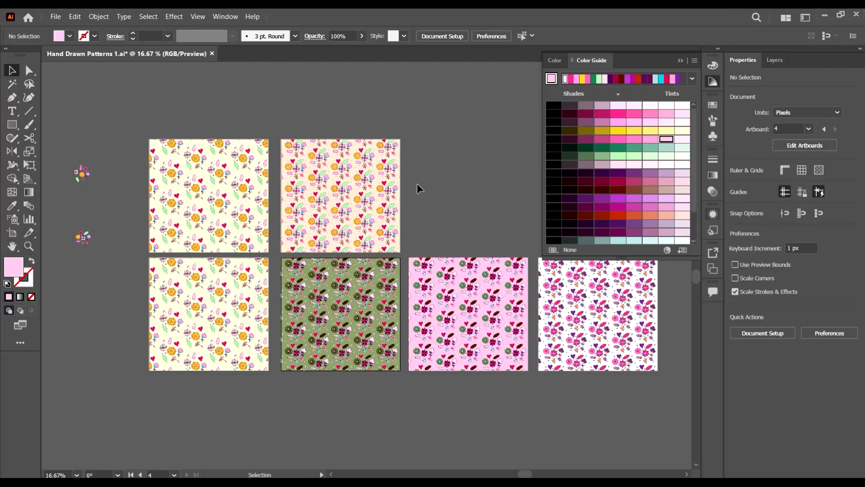
scroll(150, 180, up, 3)
scroll(173, 145, down, 2)
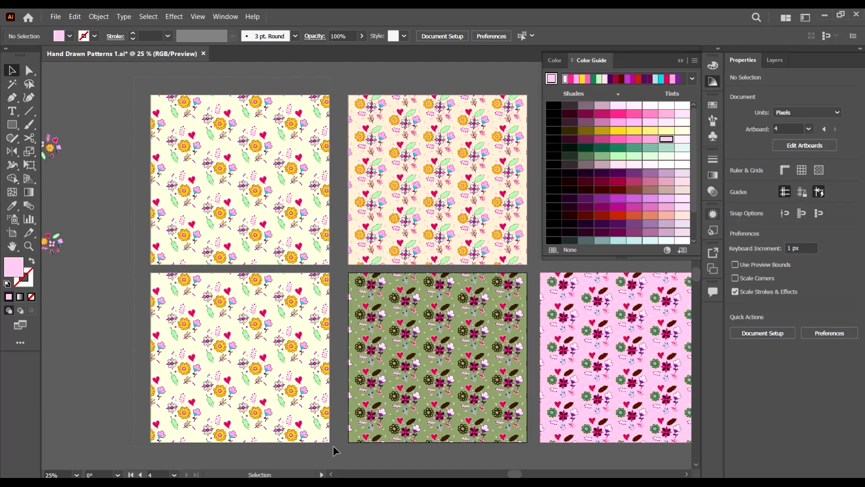
Select the lower cream pattern square with its background, deselect it, and review all colorways in overview
drag(334, 447, 132, 265)
click(336, 448)
scroll(252, 188, down, 2)
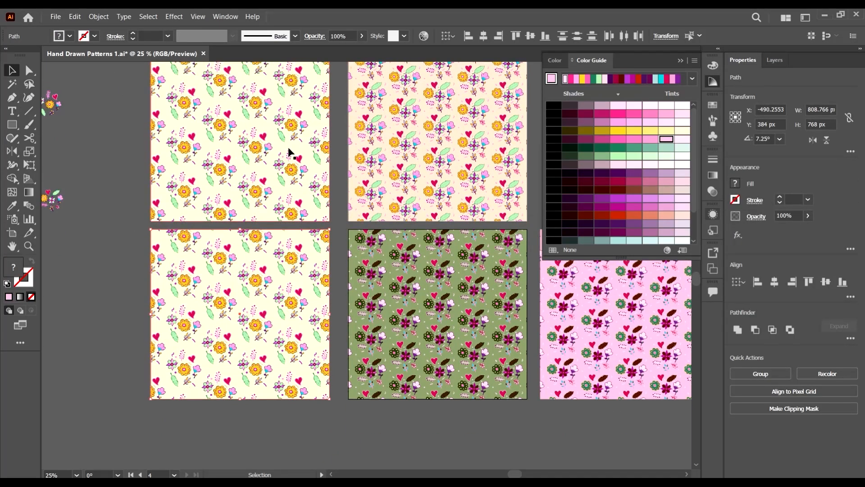
click(334, 139)
scroll(368, 204, down, 1)
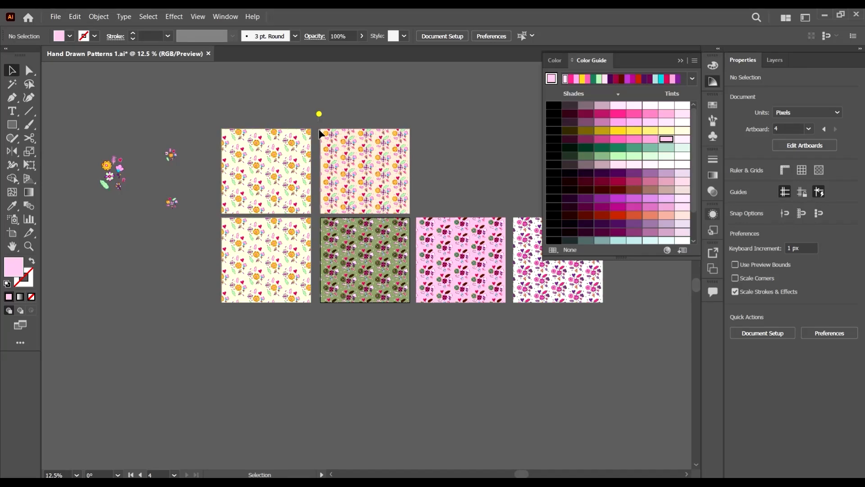
Select the peach square's pattern rectangle, deselect it, and select the lower cream square's pattern rectangle
click(401, 156)
click(442, 154)
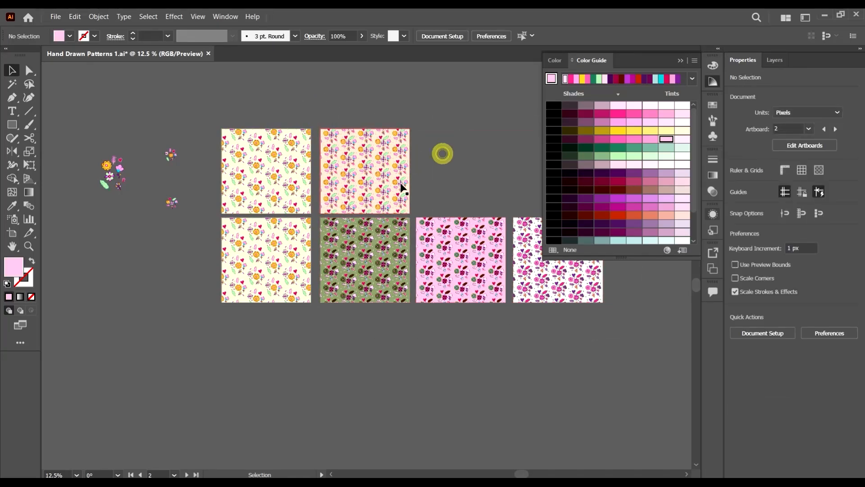
click(396, 159)
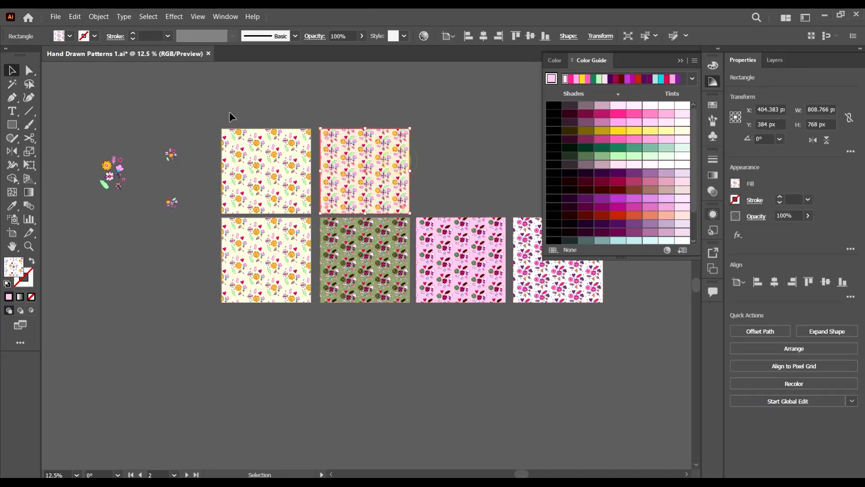
click(314, 327)
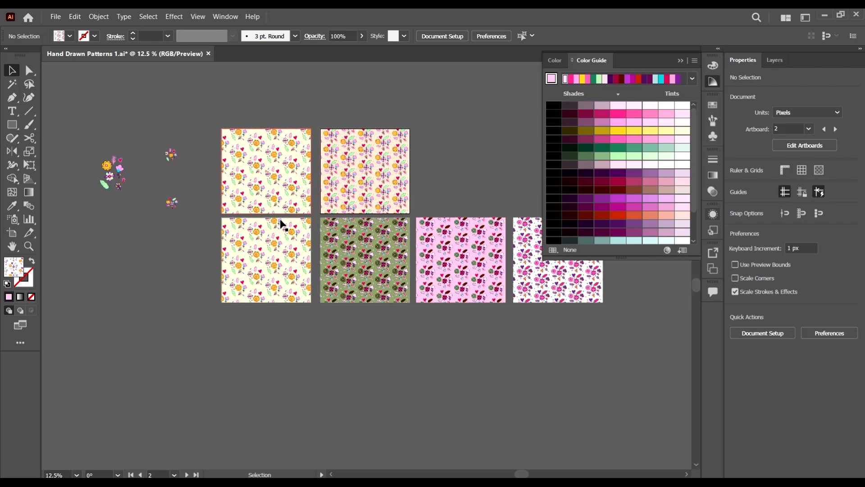
click(276, 231)
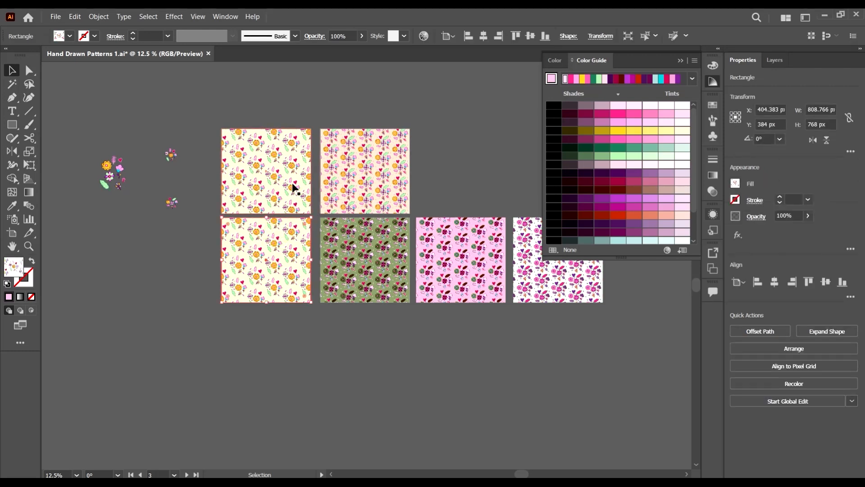